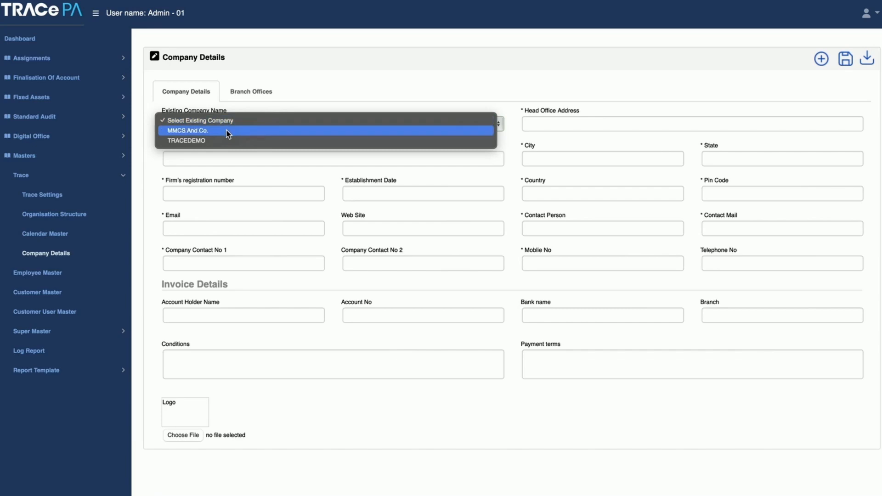
Review the company details of MMCS And Co. and TRACEDEMO, and view the branch offices form
left_click(229, 132)
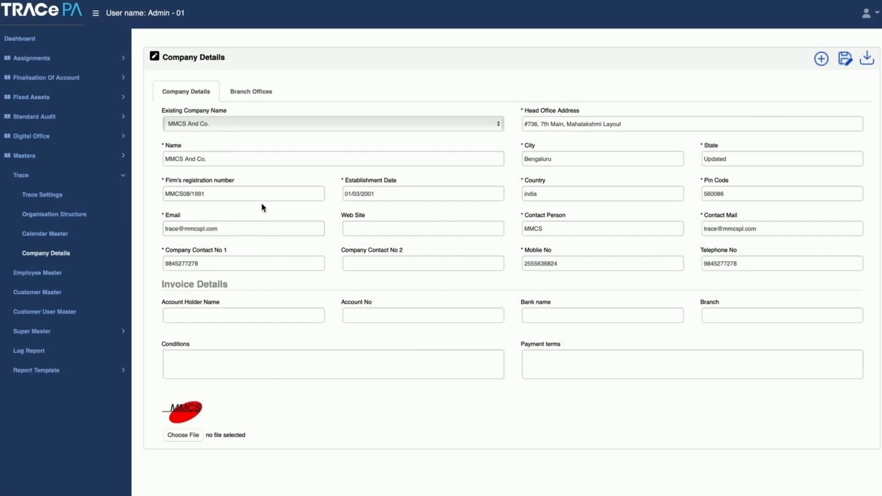
left_click(261, 155)
left_click(224, 121)
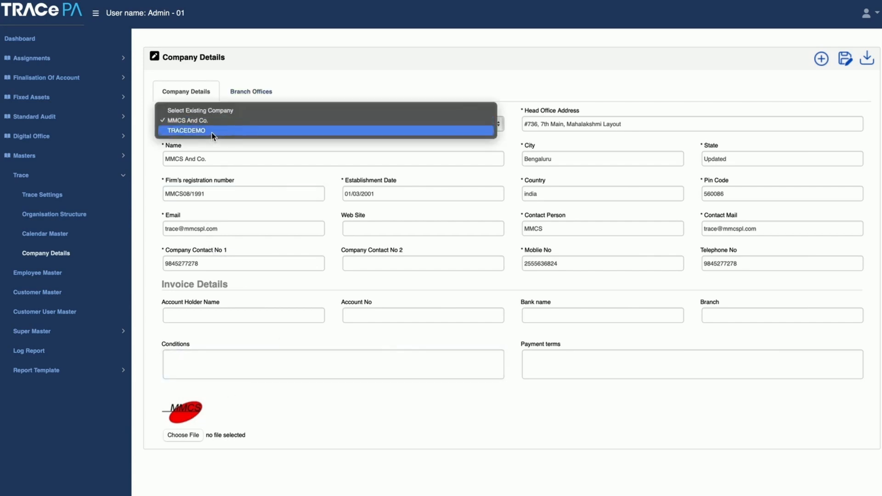
left_click(211, 133)
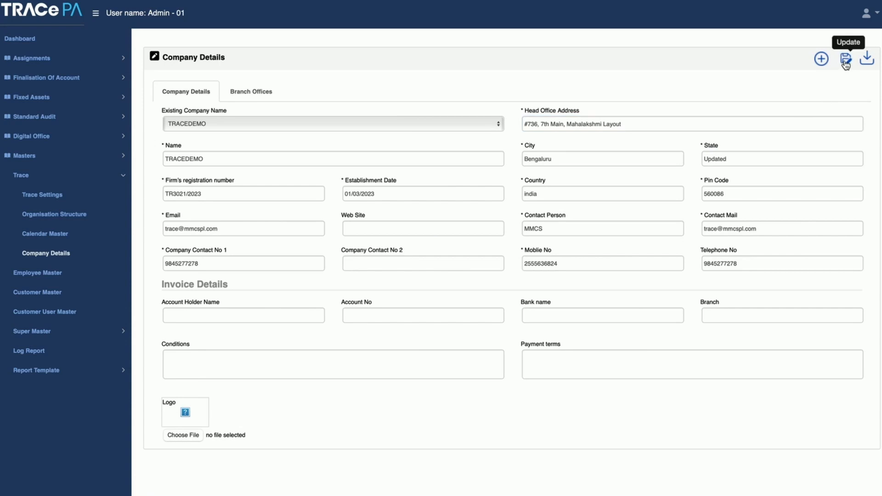
left_click(257, 98)
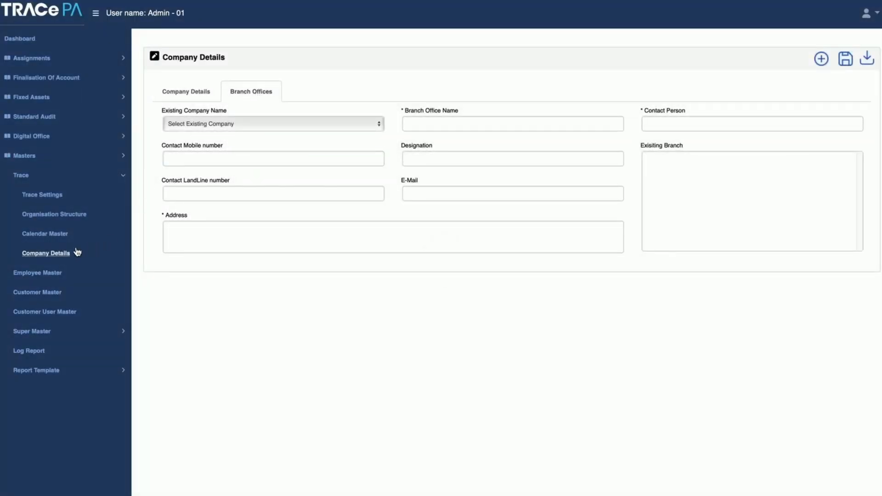
Open the profile of the first listed partner in the Employee Master to view the employee's basic details
left_click(53, 273)
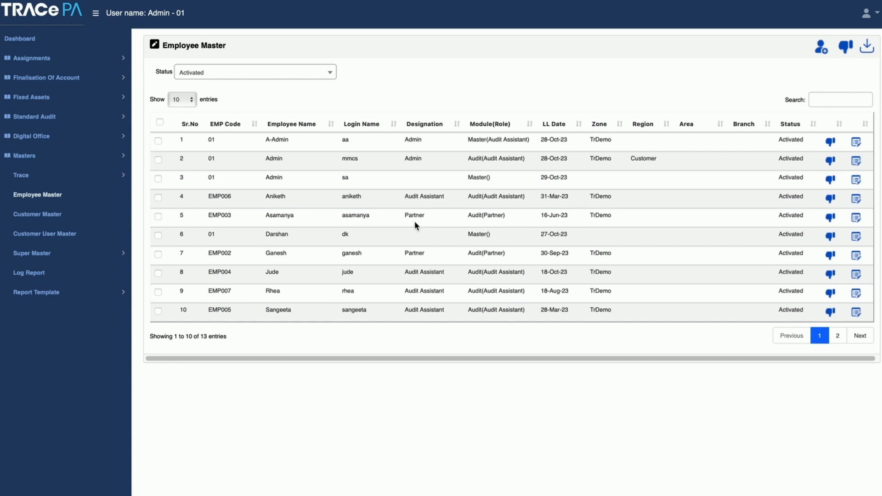
left_click(856, 218)
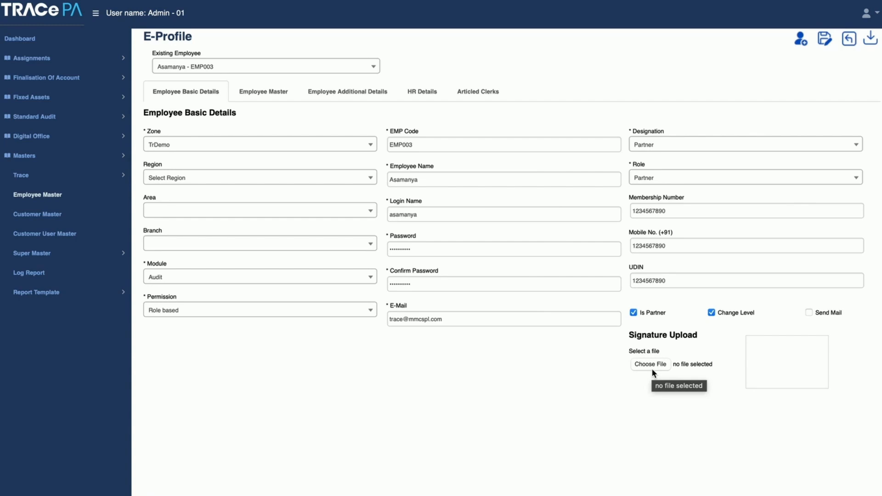
Open customer ABC Private Limited from the Customer Master and review its other details and locations
left_click(38, 215)
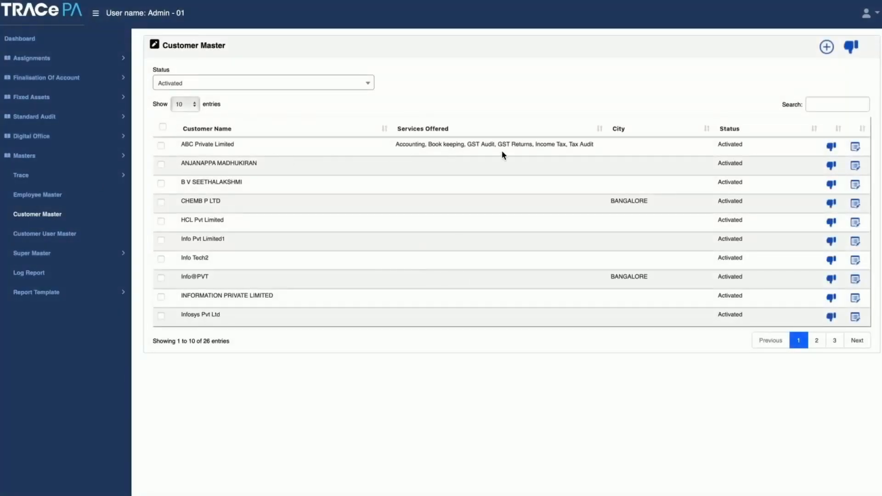
left_click(854, 147)
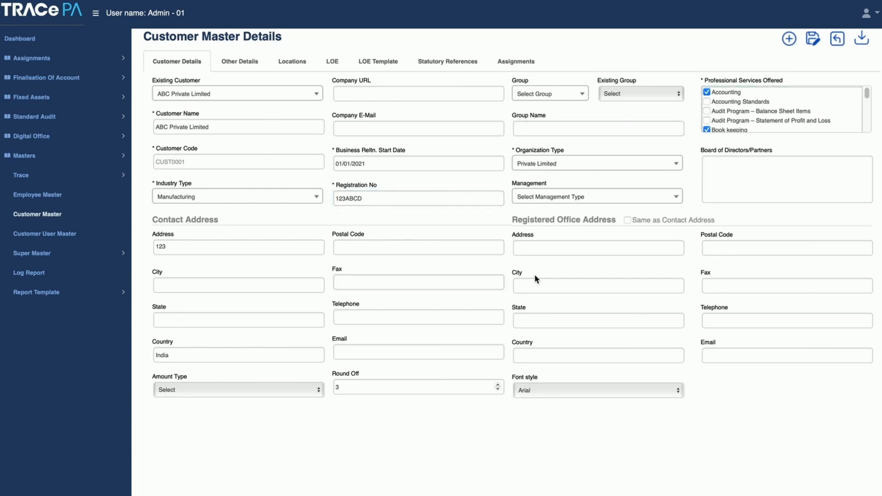
left_click(246, 63)
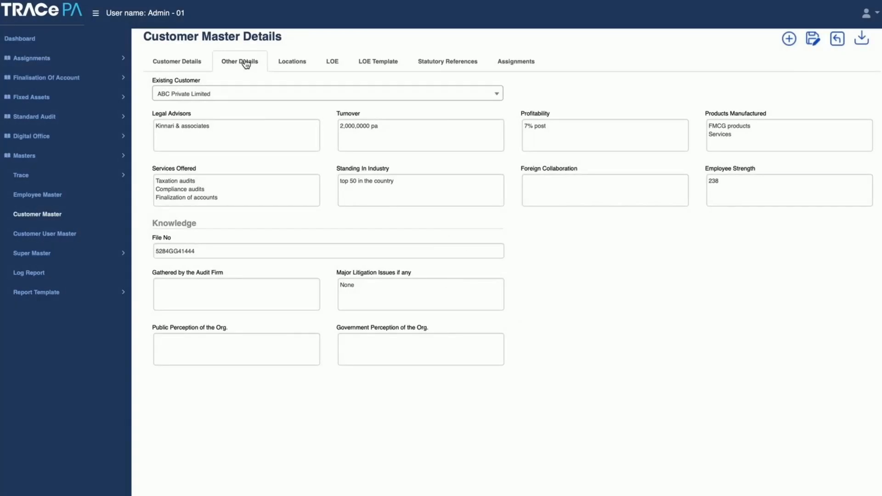
left_click(234, 138)
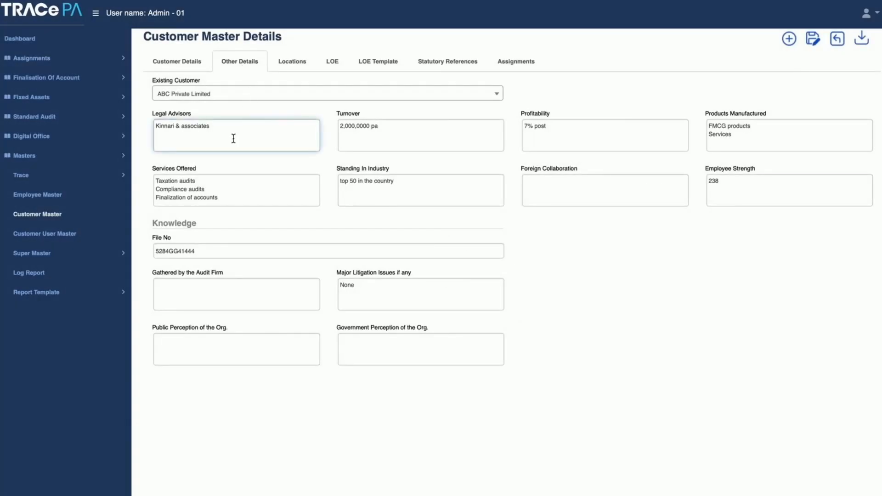
left_click(388, 145)
left_click(541, 144)
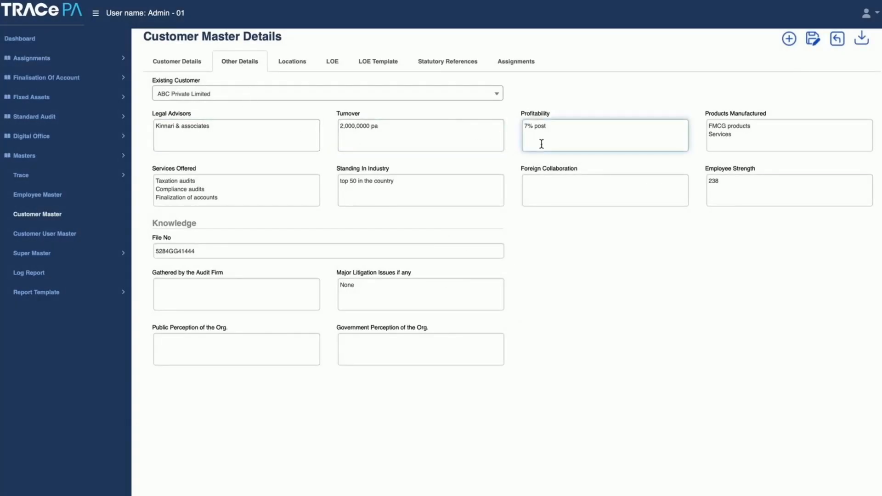
left_click(768, 140)
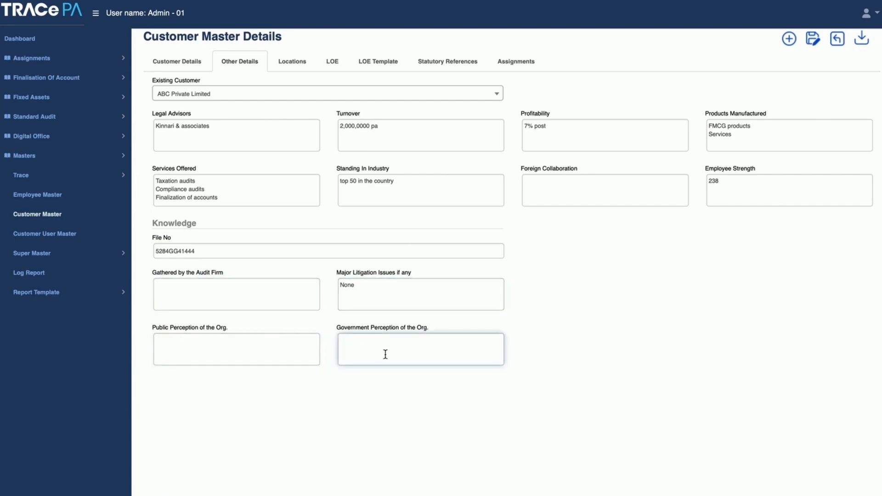
left_click(299, 65)
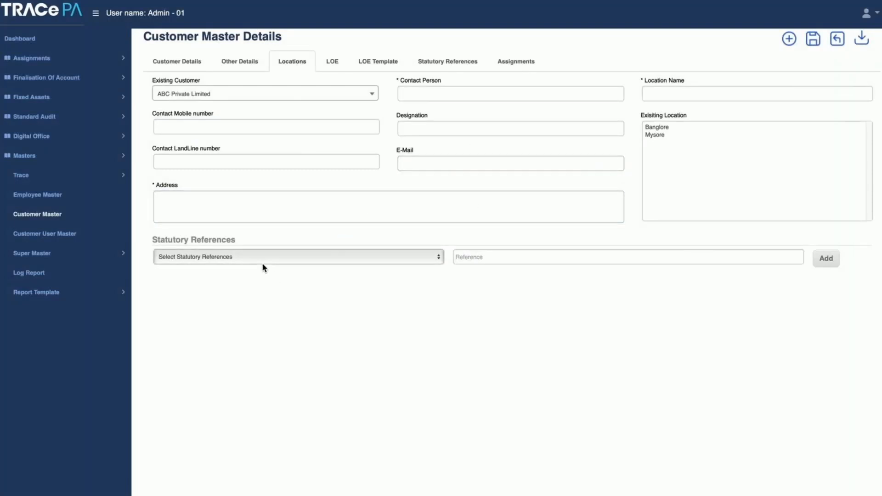
left_click(470, 263)
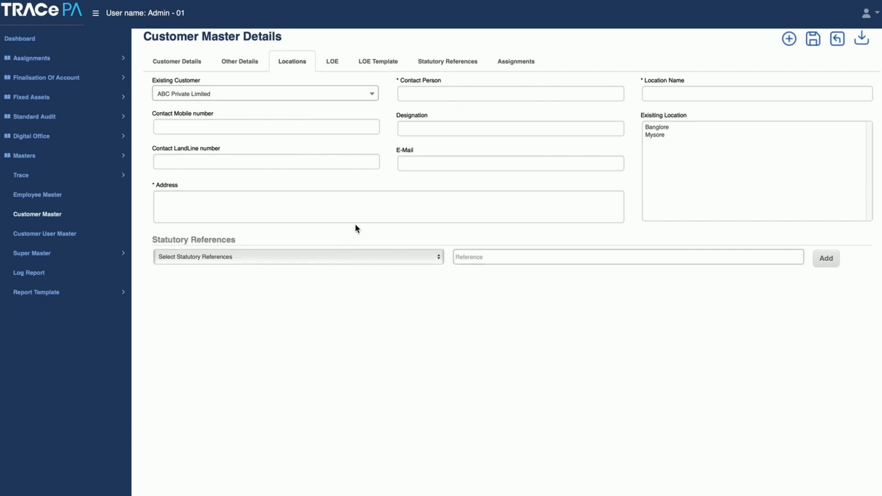
Load the existing LOE TRACe/LOE/2021-2022/00001 for ABC Private Limited and review its LOE template
left_click(333, 62)
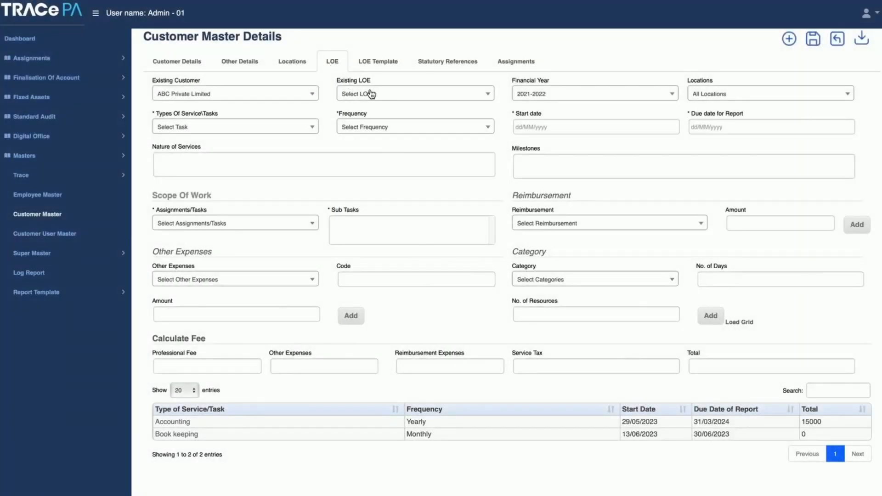
left_click(382, 97)
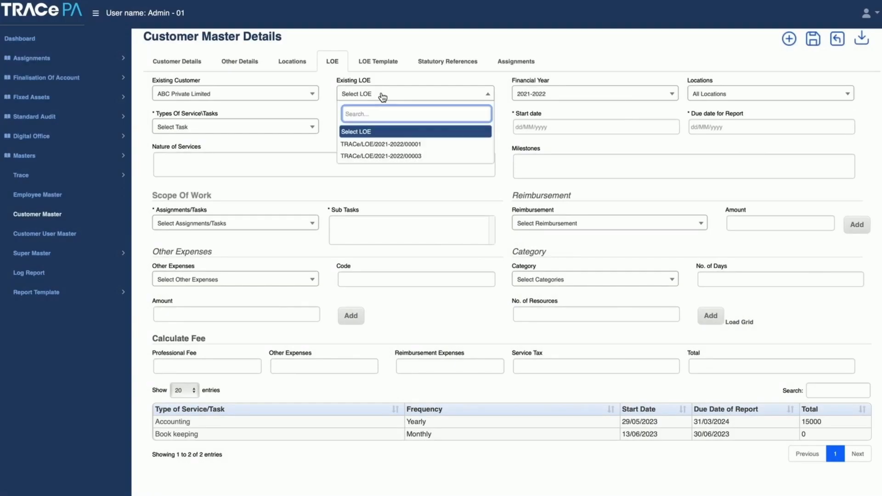
left_click(402, 145)
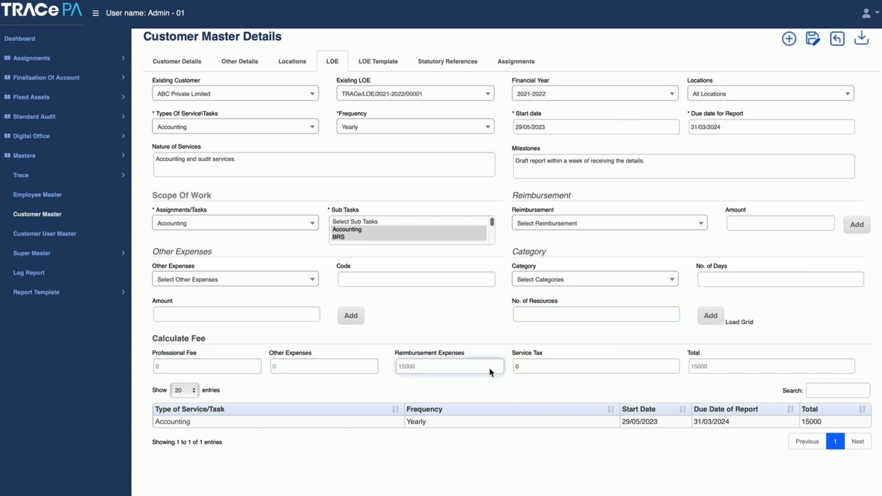
left_click(388, 64)
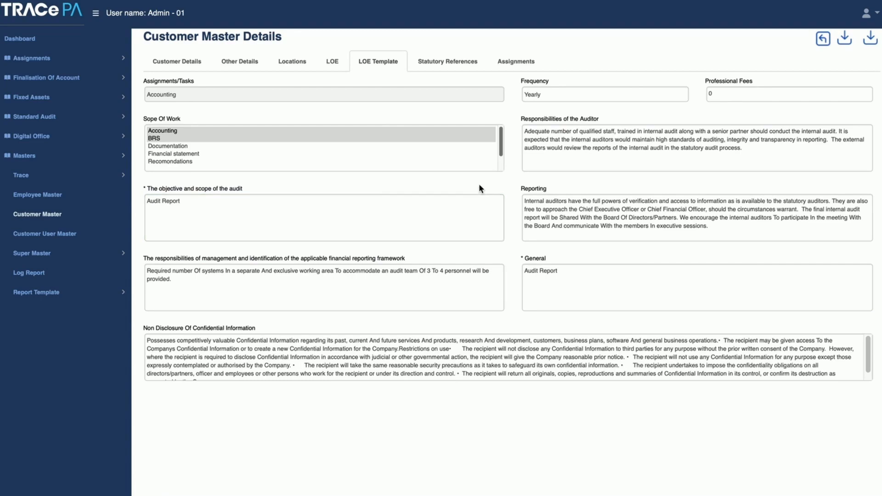
Examine ABC Private Limited's statutory references, including service types, director and partner details, and view its assignments
left_click(457, 68)
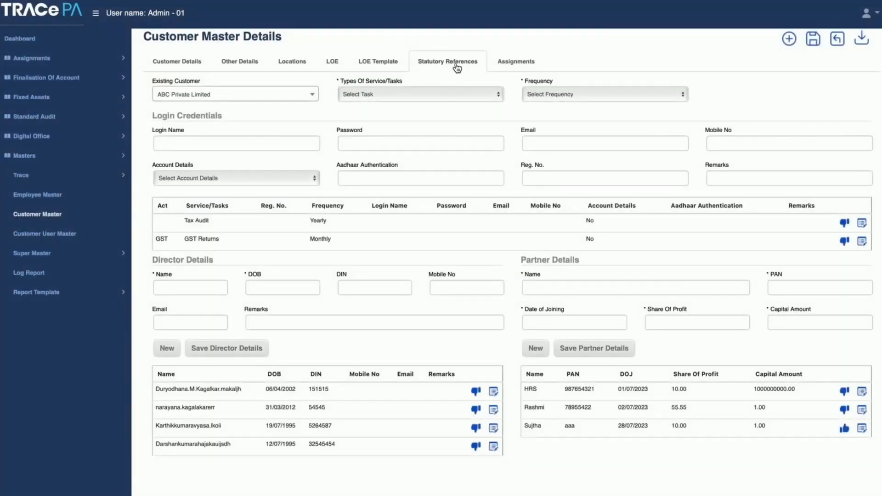
left_click(429, 94)
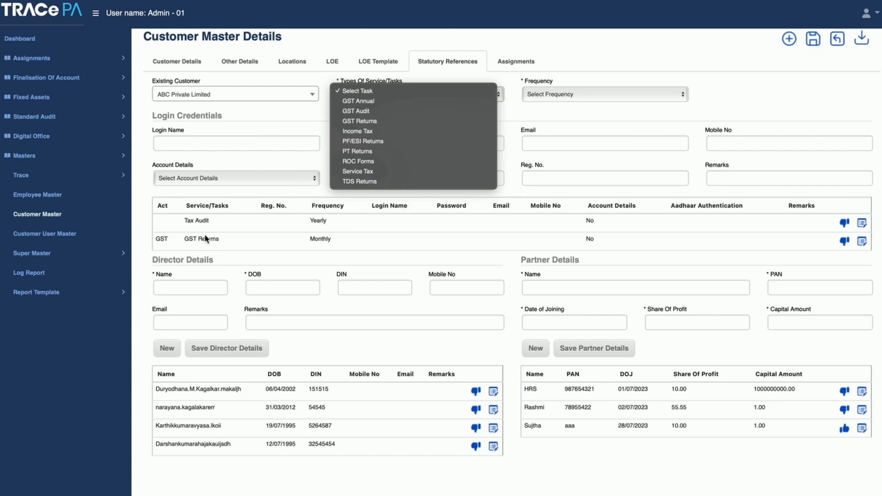
left_click(309, 130)
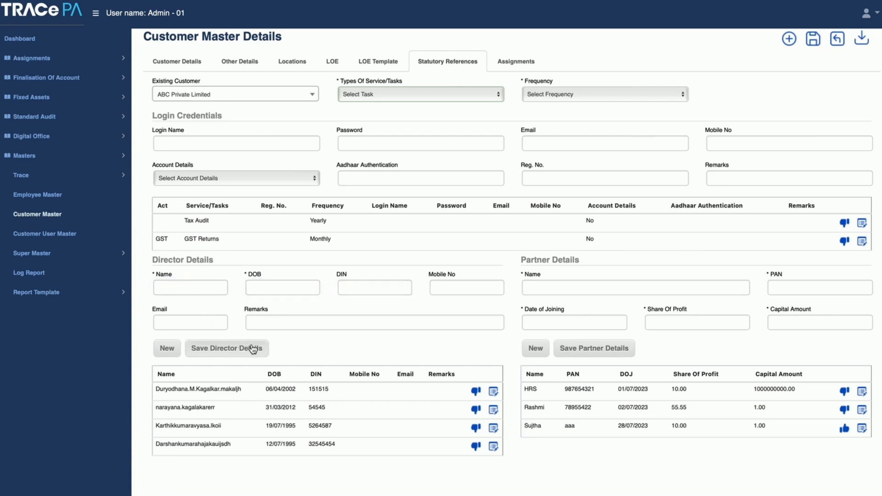
left_click(340, 328)
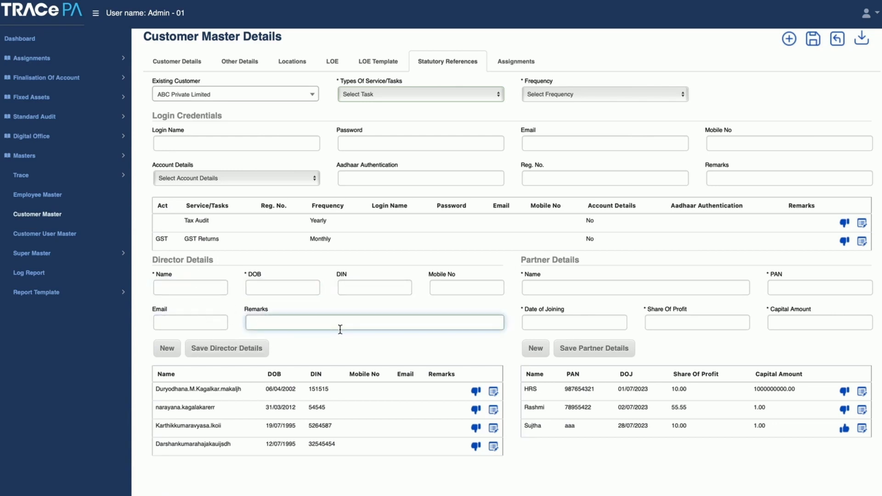
left_click(648, 290)
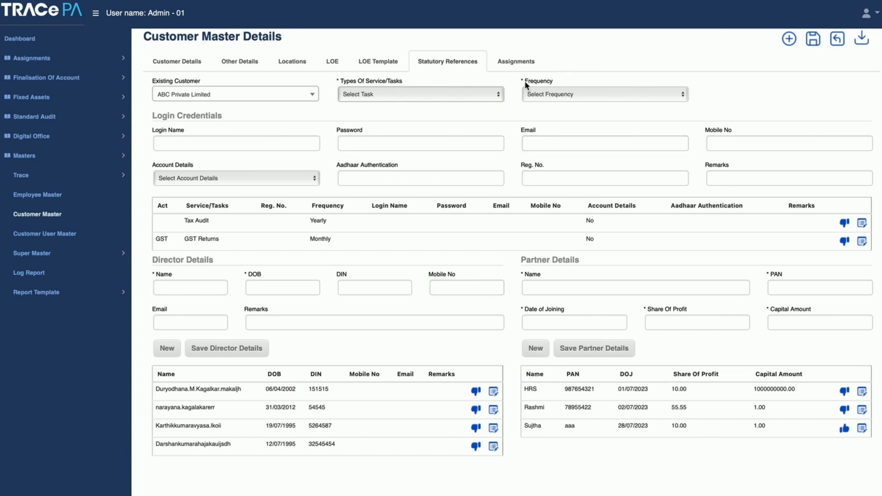
left_click(520, 68)
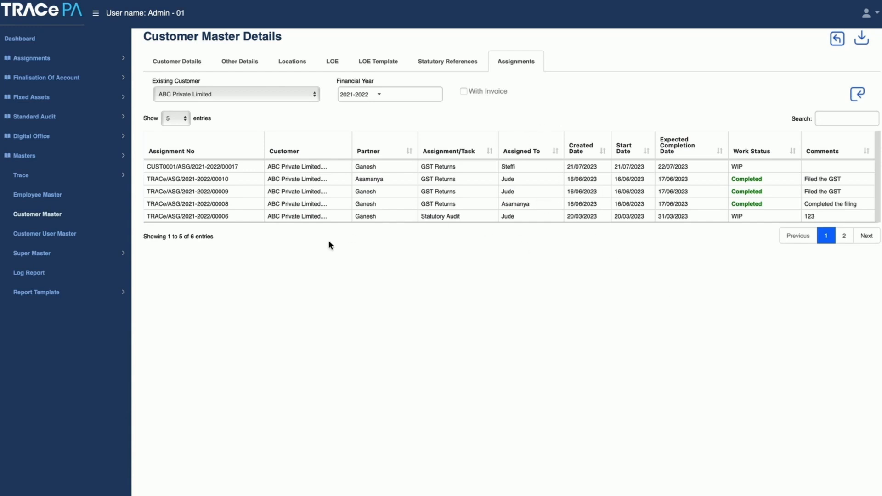
View the details of the first ABC Private Limited user in the Customer User Master and return to the list
left_click(64, 239)
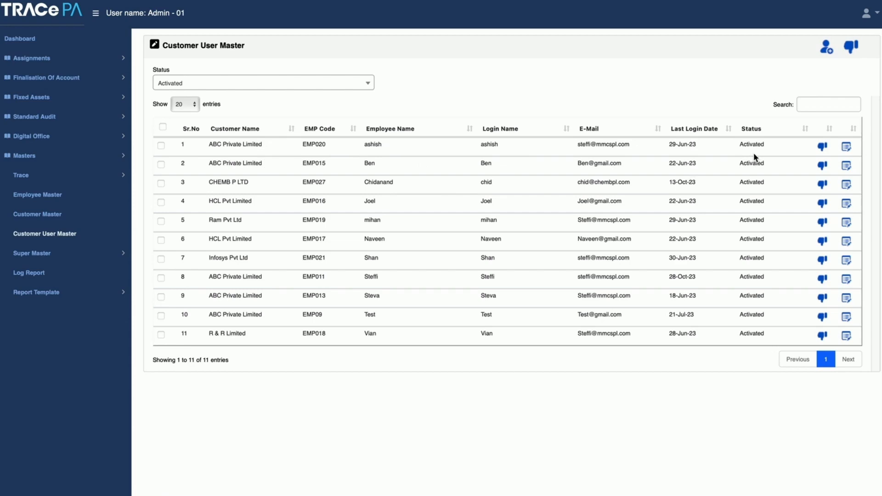
left_click(847, 149)
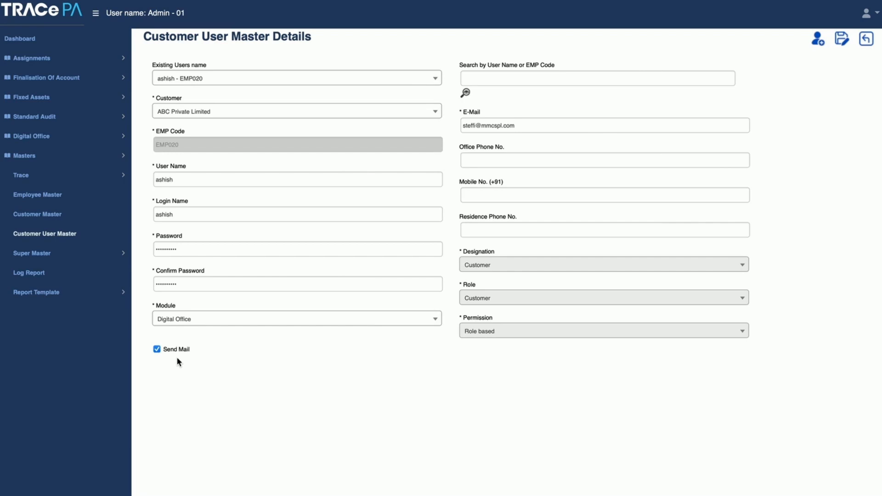
left_click(868, 40)
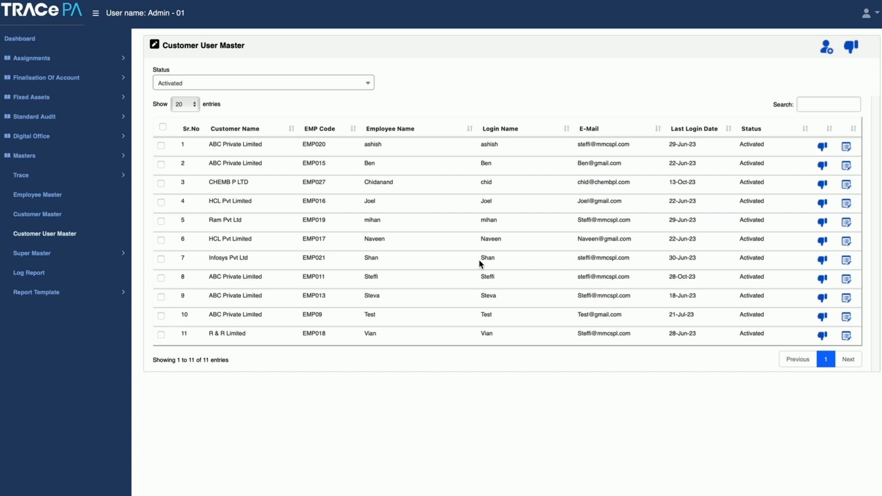
List the activated sub-tasks of Company Annual Compliance in the Assignment Master
left_click(46, 254)
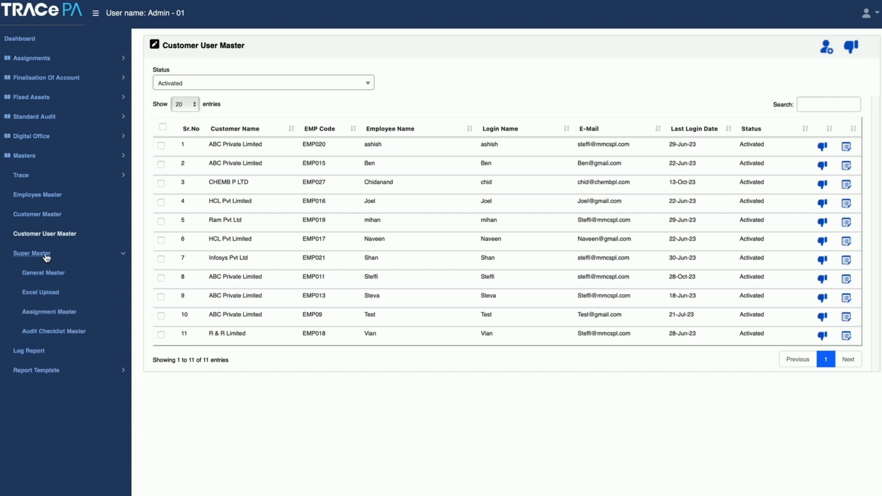
left_click(54, 313)
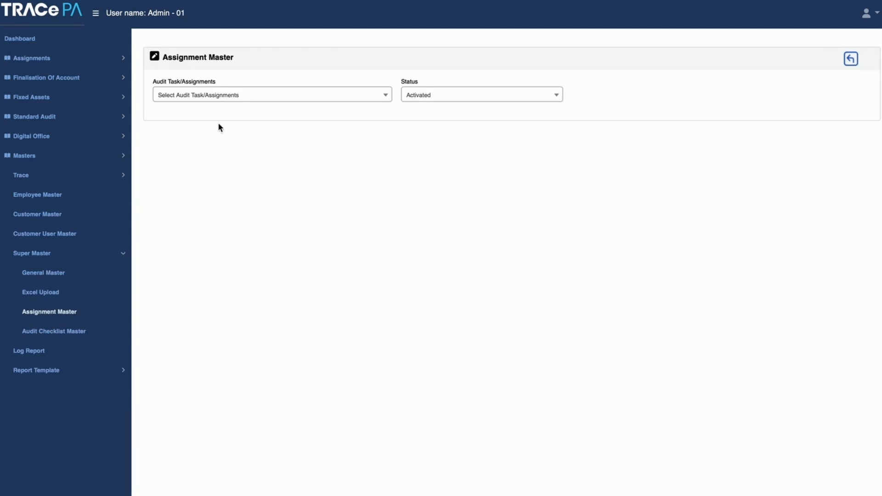
left_click(250, 101)
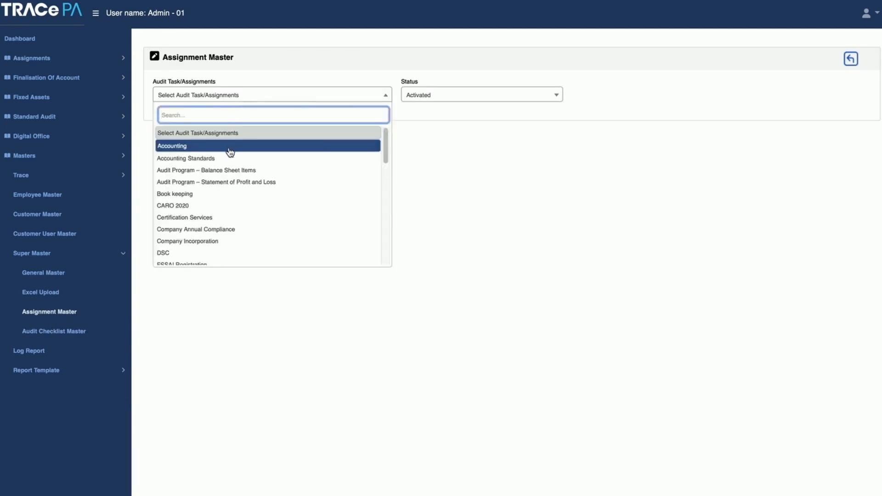
left_click(223, 230)
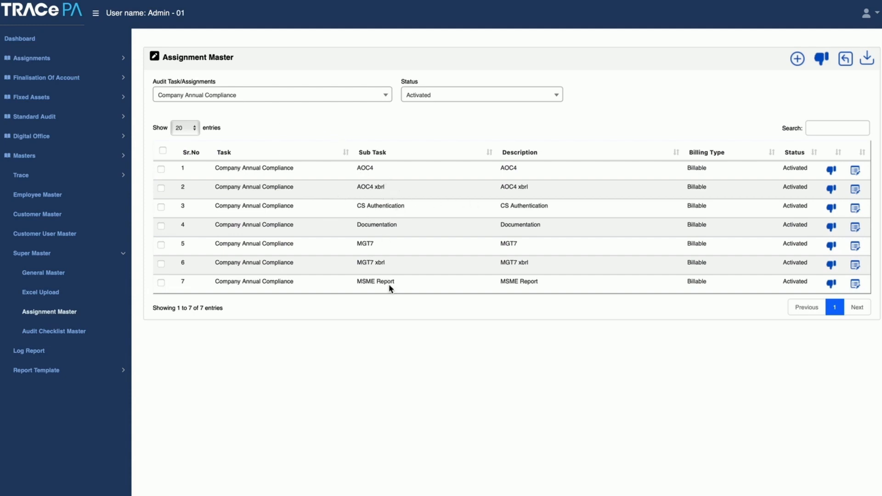
Browse the full list of audit tasks and assignments, and close it without choosing another task
left_click(351, 95)
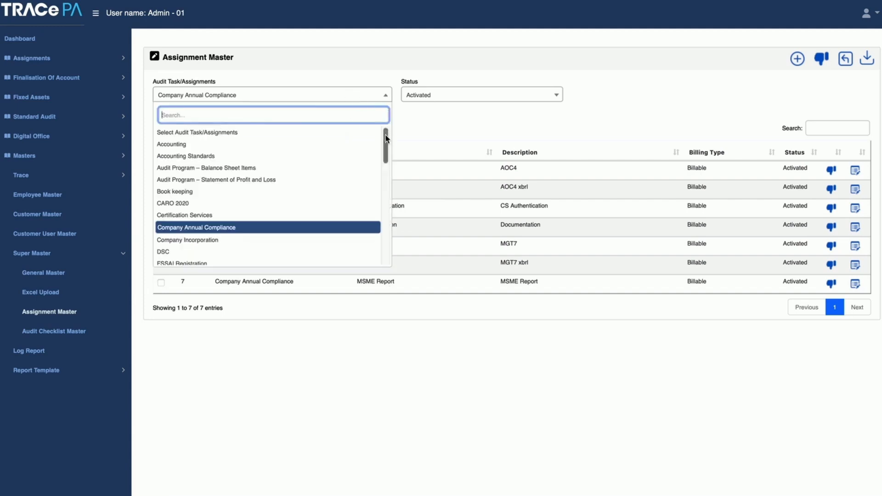
left_click_drag(385, 142, 380, 242)
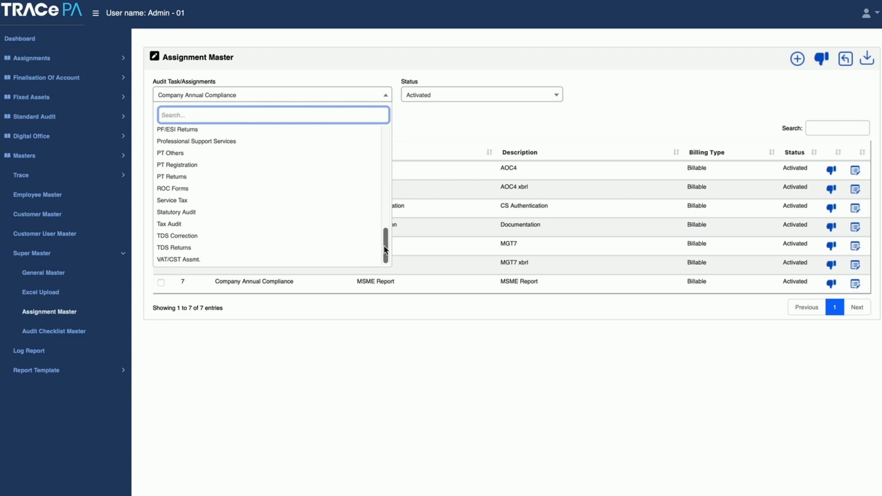
left_click_drag(386, 249, 391, 140)
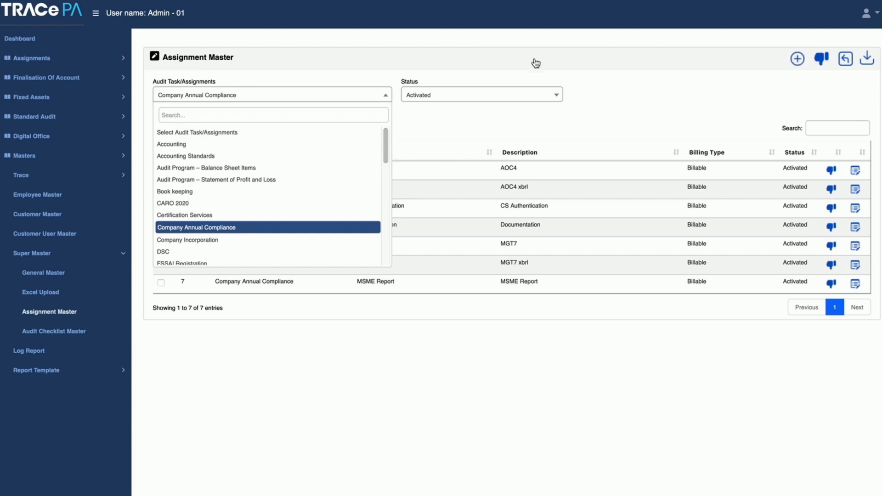
left_click(419, 147)
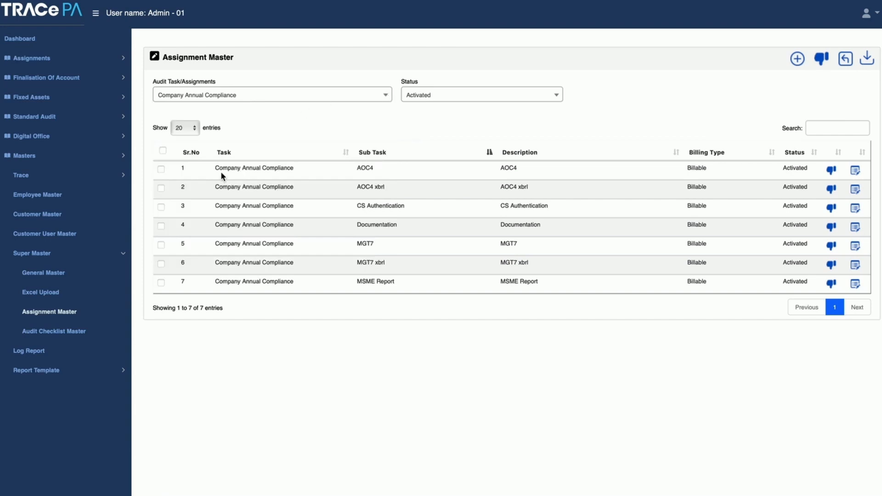
List the activated checkpoints in the Audit Checklist Master for Accounting Standards and Audit Program – Balance Sheet Items
left_click(78, 333)
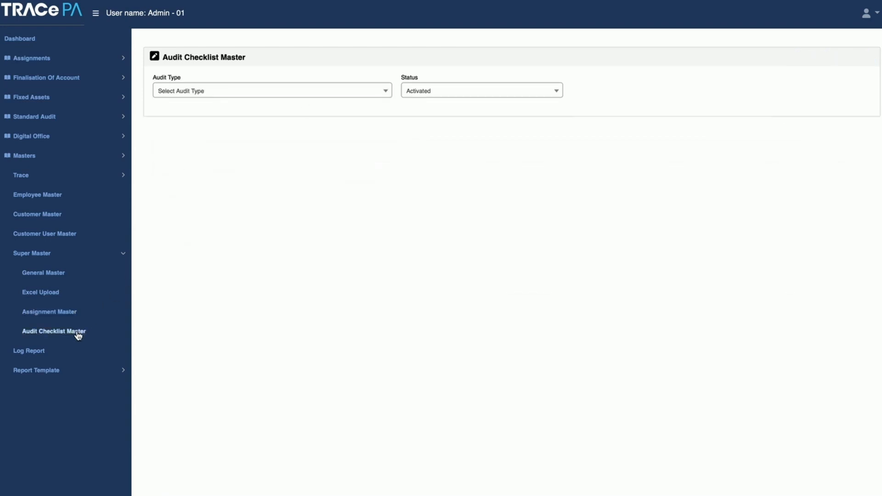
left_click(258, 96)
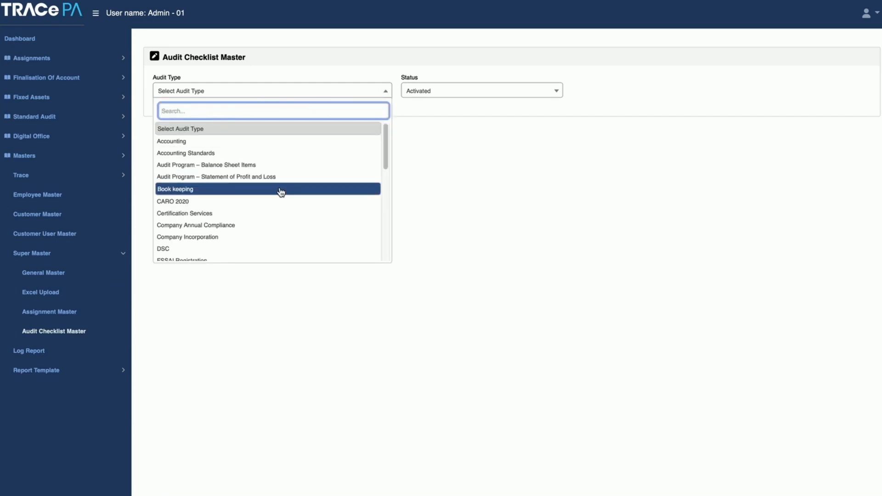
left_click(240, 154)
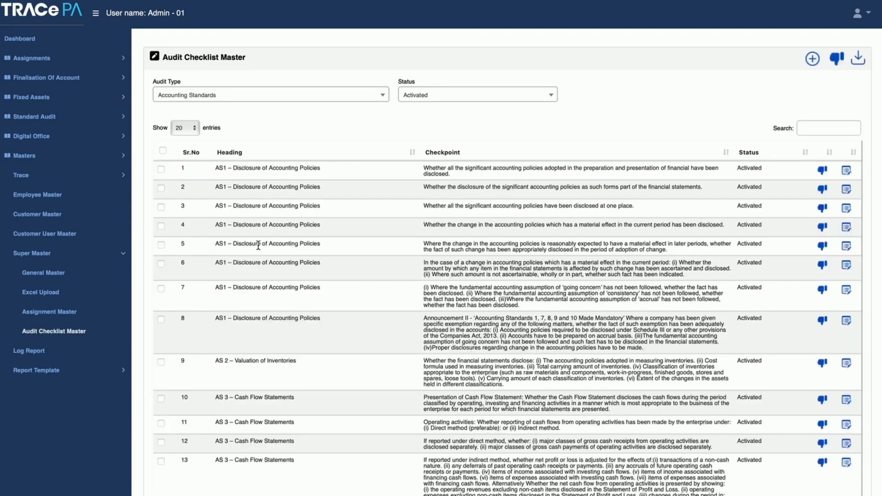
left_click(299, 98)
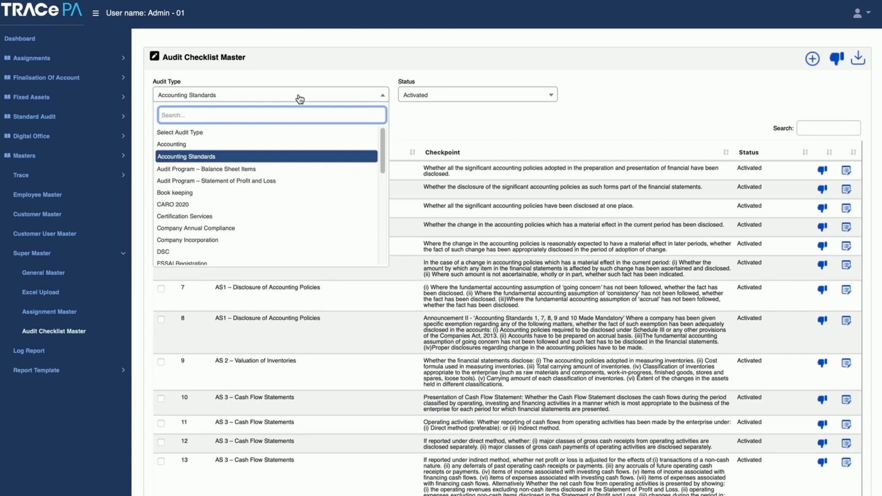
left_click(278, 169)
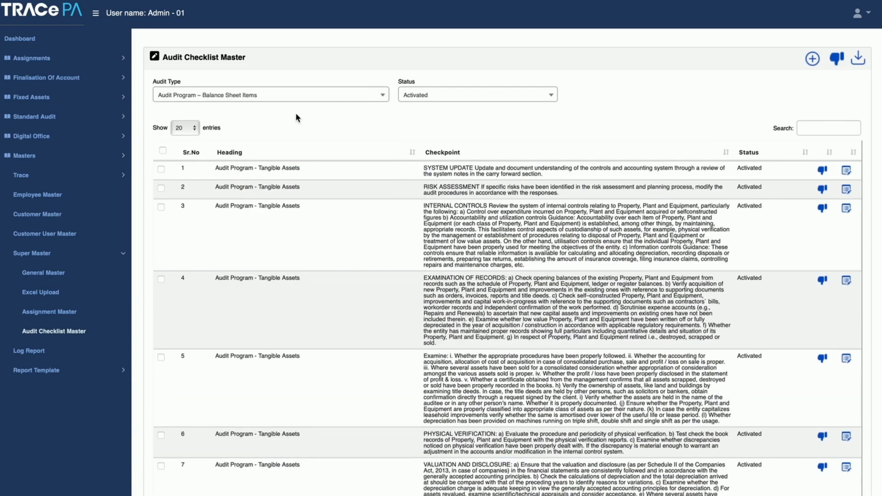
View the checklists for Audit Program – Statement of Profit and Loss and CARO 2020, and browse the other audit types
left_click(304, 97)
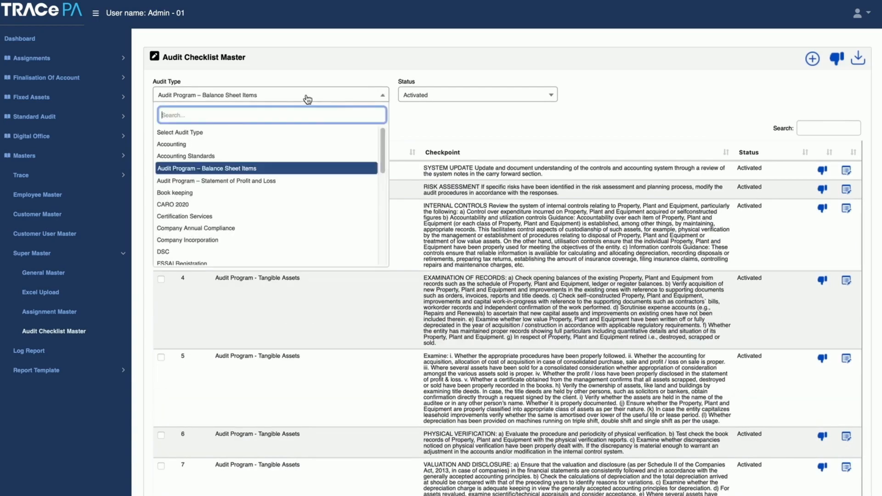
left_click(293, 182)
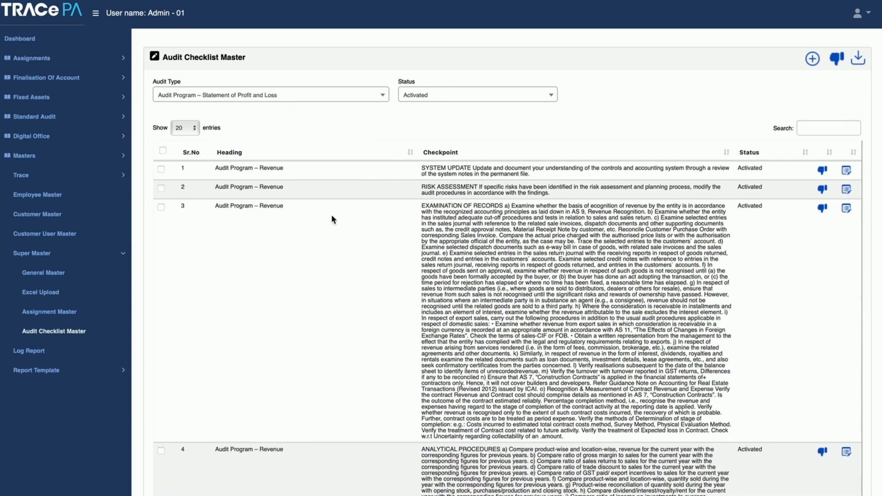
left_click(302, 98)
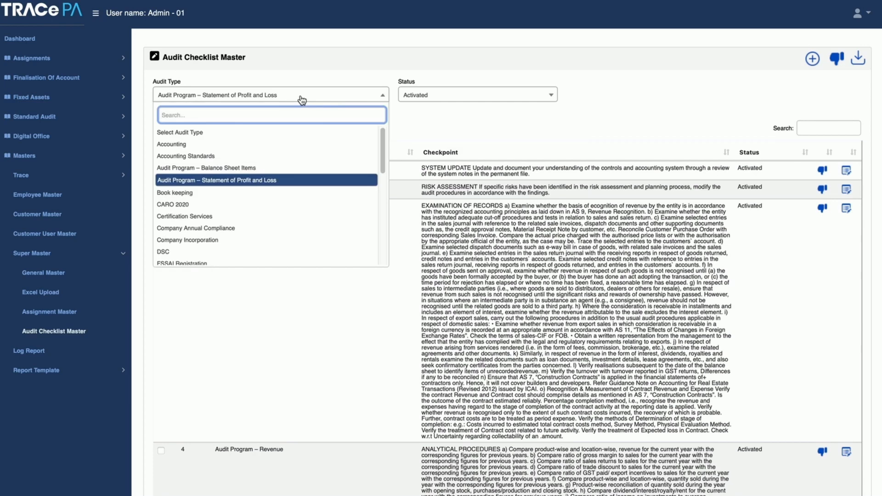
left_click(250, 209)
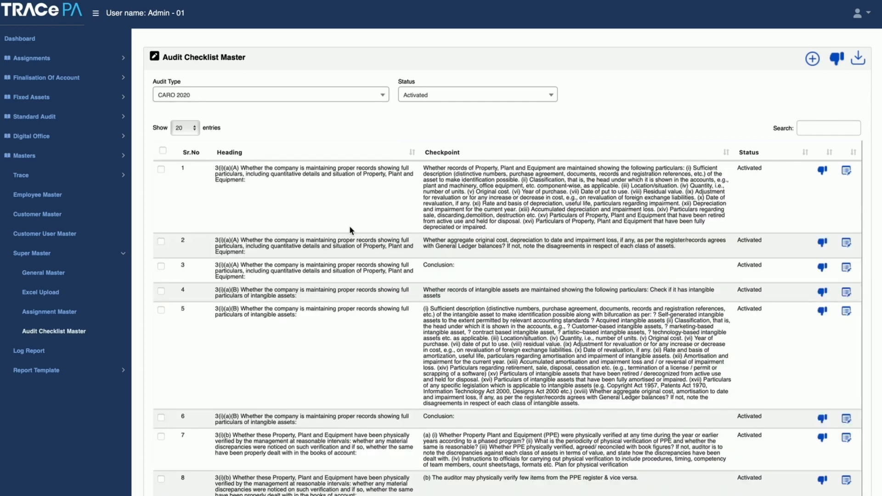
left_click(338, 98)
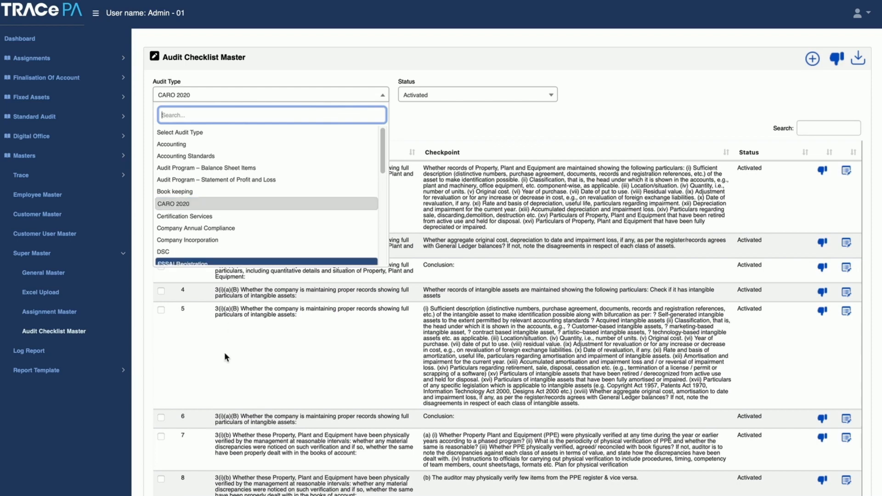
In the Report Content Master, list the Report on the standalone Financial Statements contents and load its Opinion entry
left_click(46, 374)
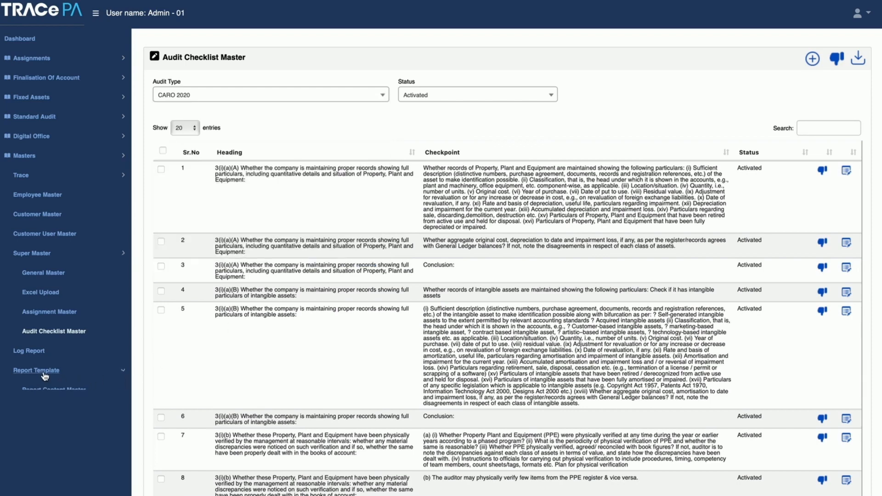
left_click(52, 393)
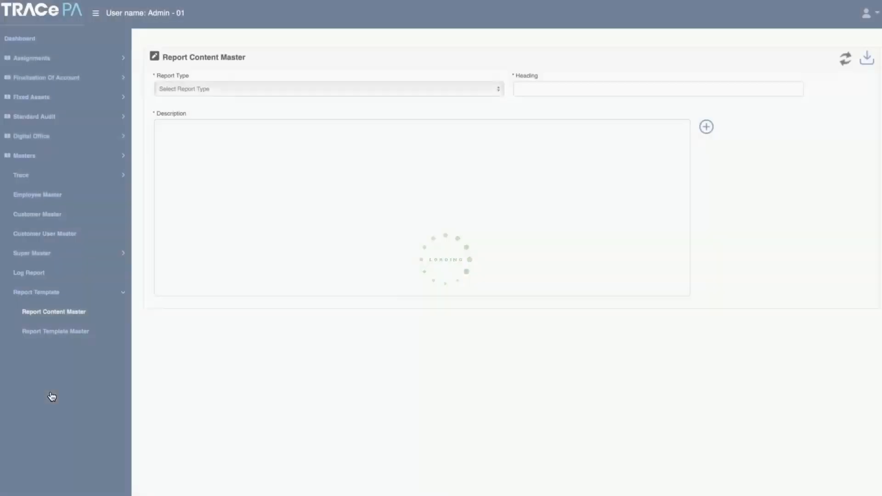
left_click(335, 191)
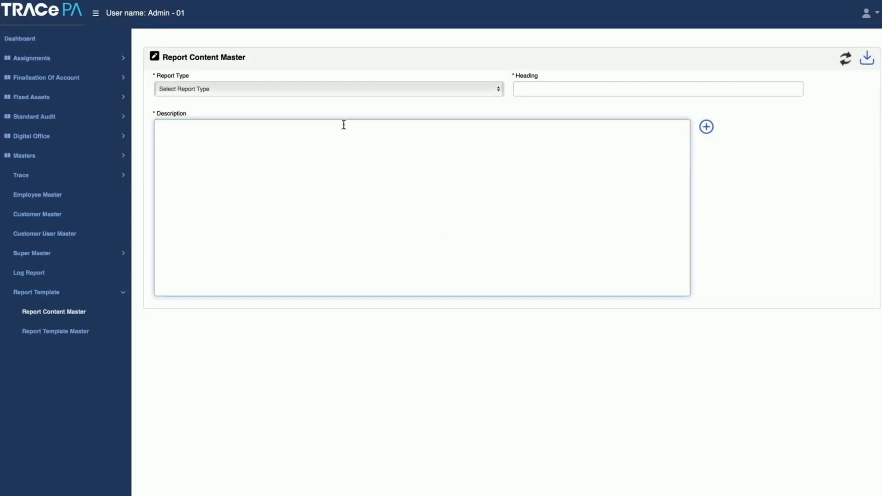
left_click(349, 87)
left_click(336, 95)
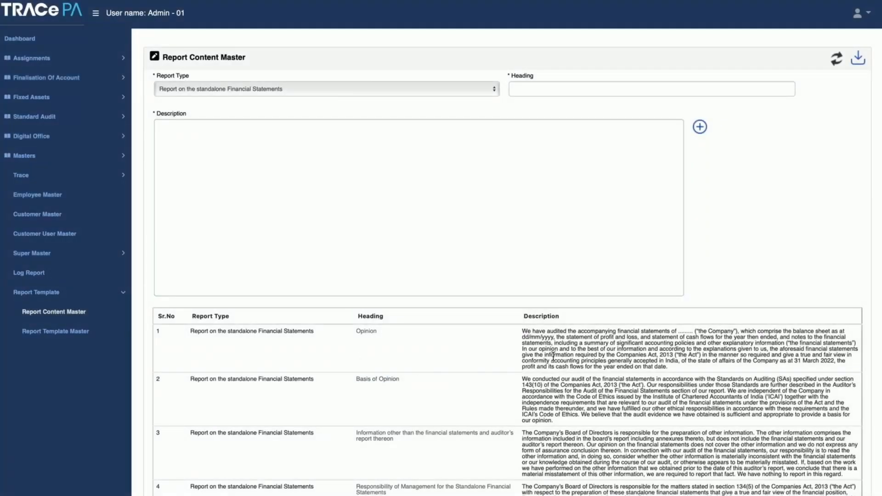
left_click(365, 335)
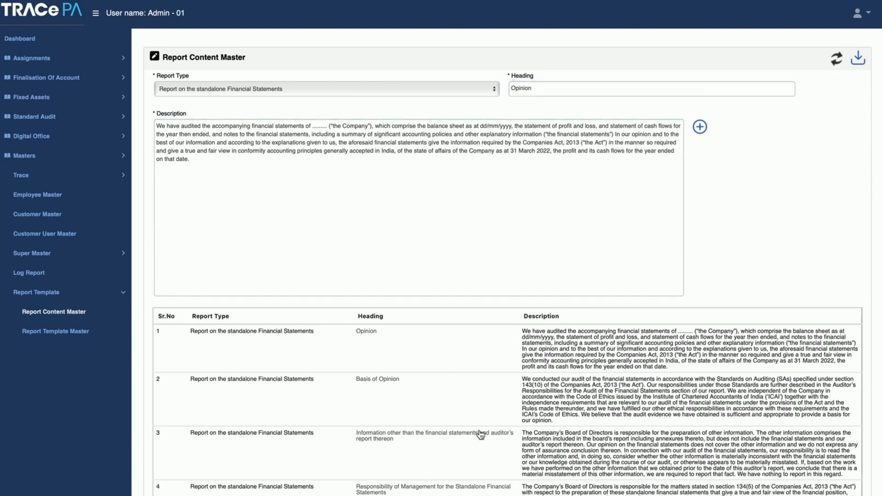
Examine the headings and descriptions stored for the LOE and Information about the Auditee Report type
left_click(264, 86)
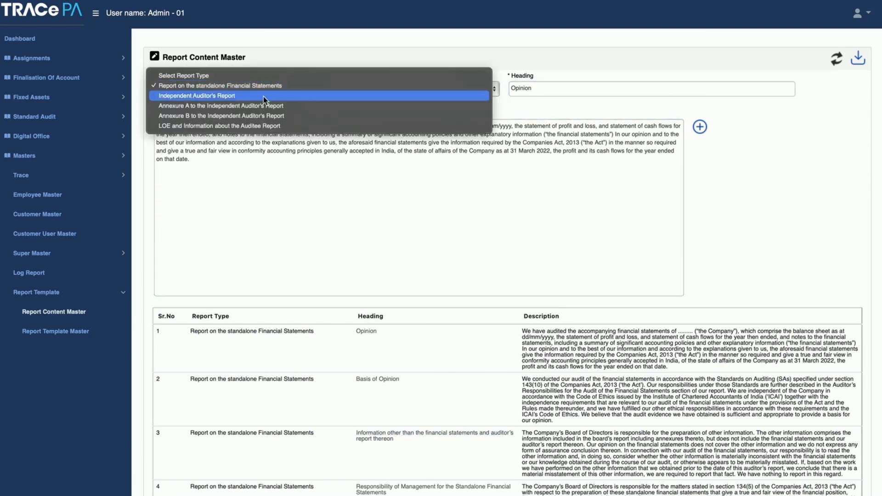
left_click(260, 126)
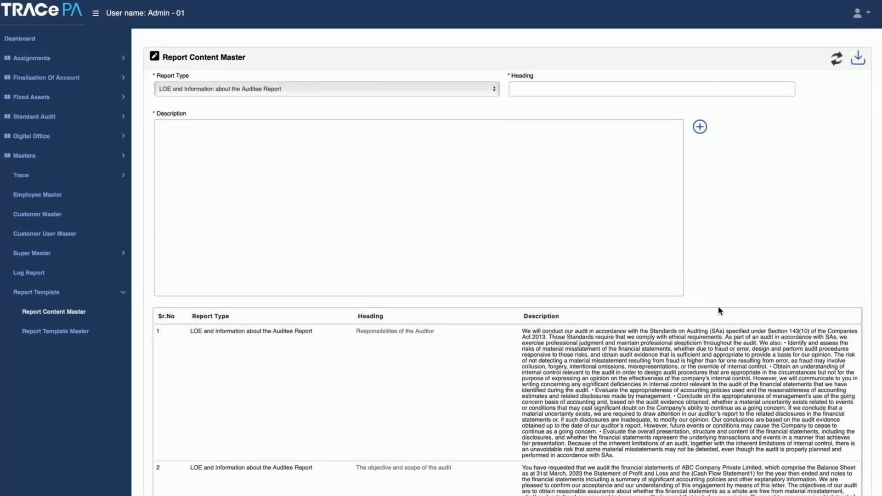
scroll(508, 261, "down", 5)
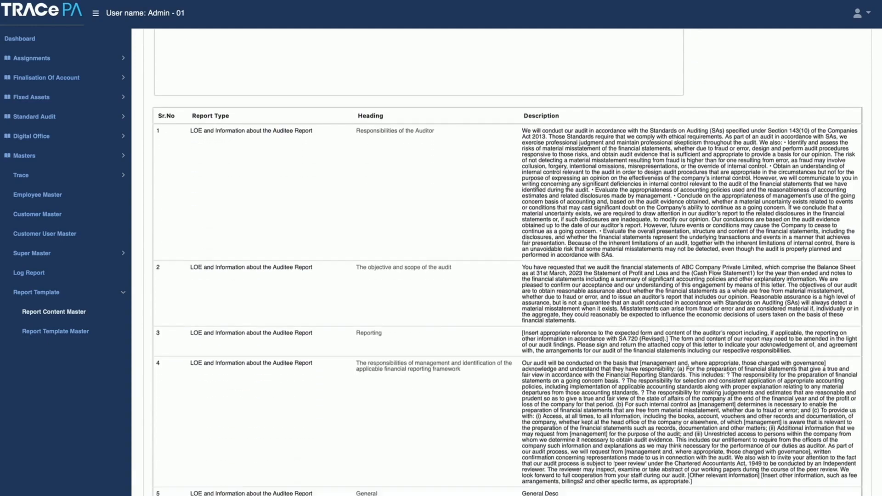
scroll(508, 261, "down", 4)
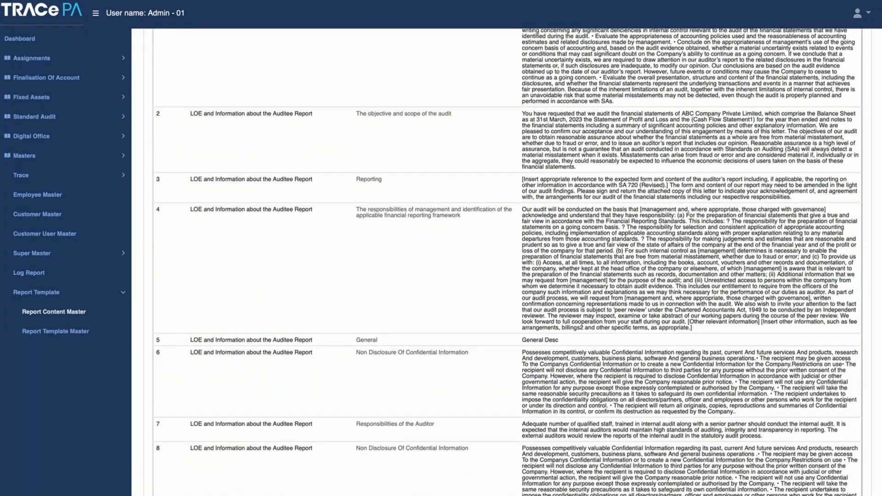
scroll(499, 322, "up", 9)
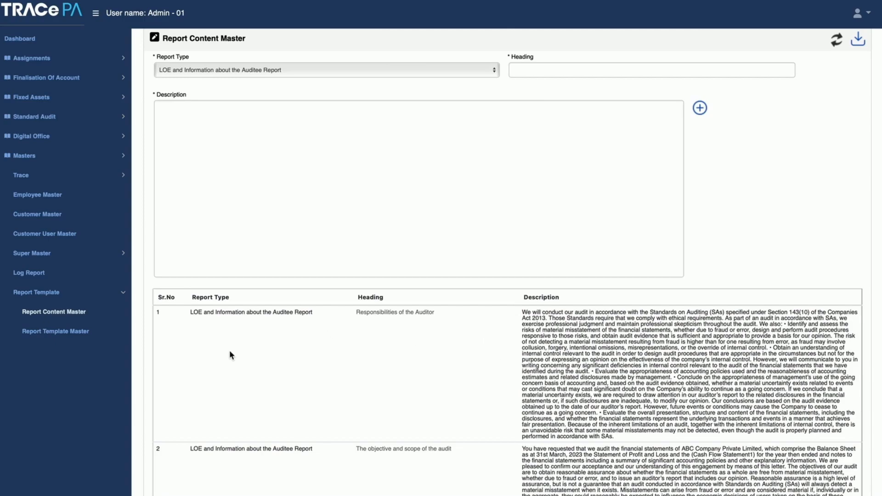
In the Report Template Master, choose the Financial Audit module, Report on the standalone Financial Statements and the Draft Audit Report
left_click(60, 338)
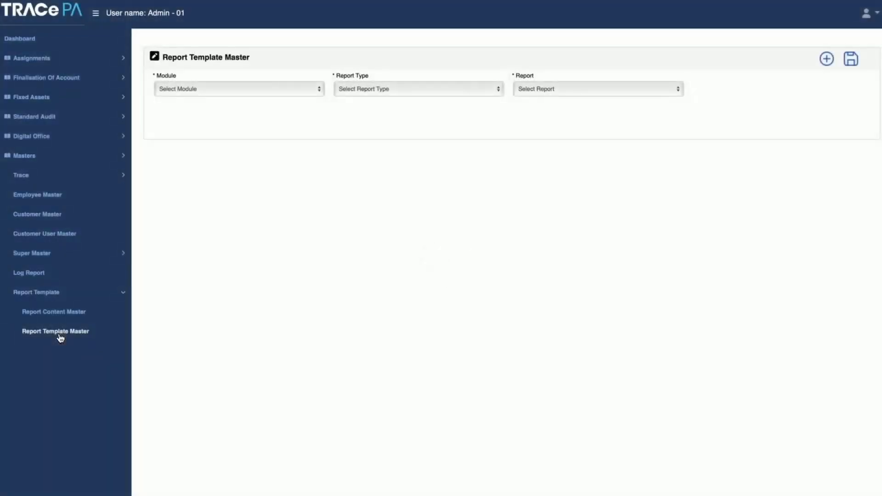
left_click(310, 89)
left_click(296, 98)
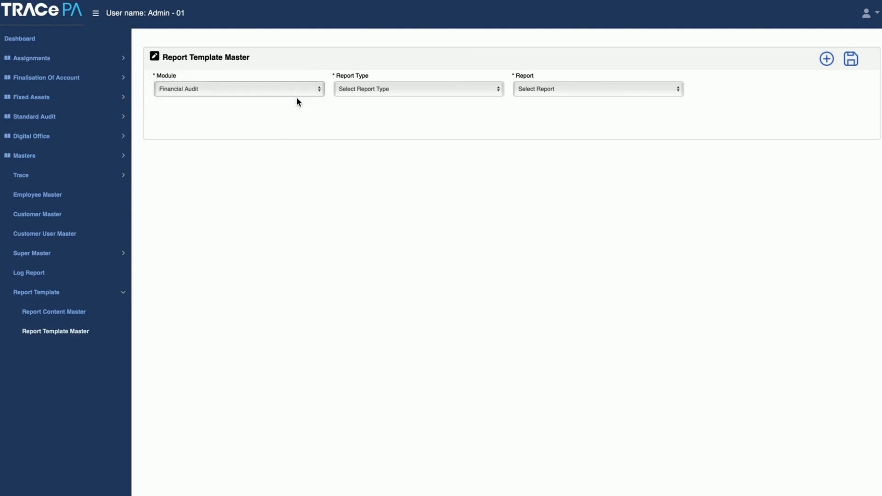
left_click(374, 90)
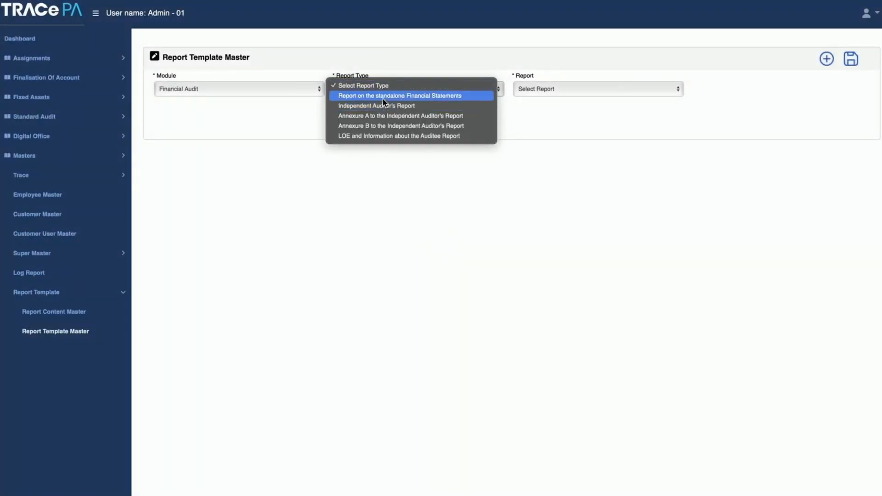
left_click(383, 97)
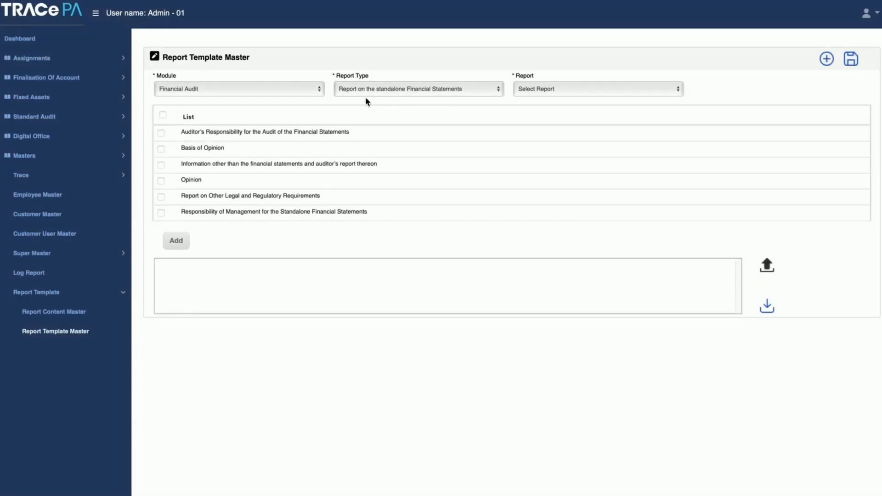
left_click(534, 90)
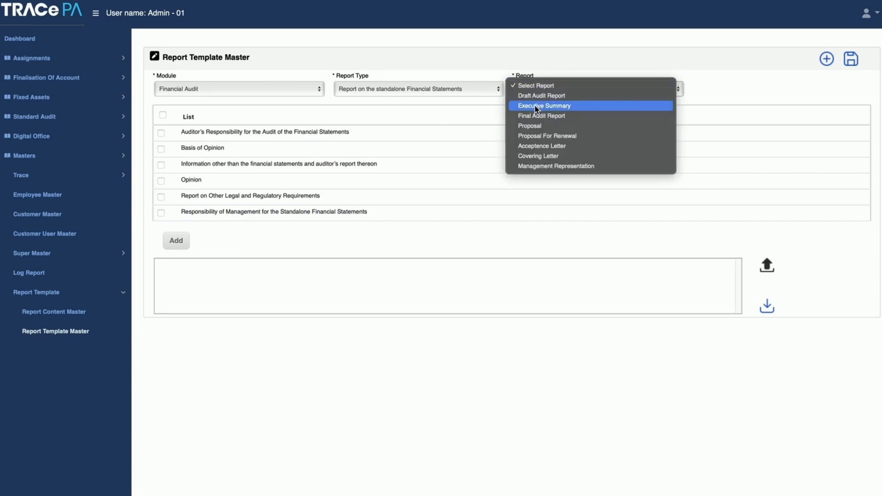
left_click(541, 95)
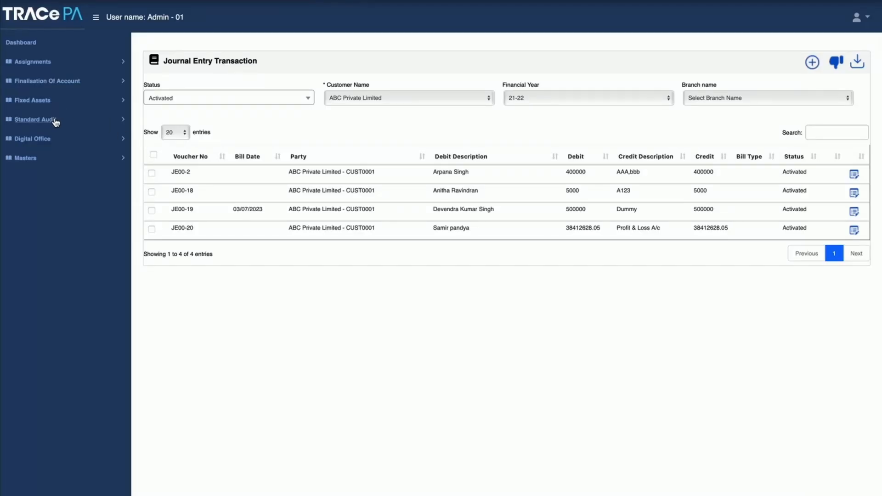
View the Standard Audit annual plan for 2021-2022 and open JKL Private Limited's audit schedule from its second row
left_click(55, 121)
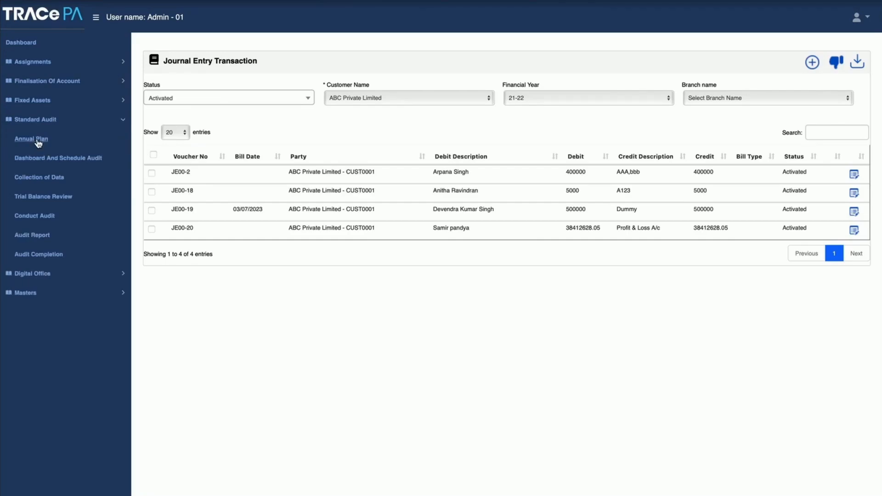
left_click(39, 143)
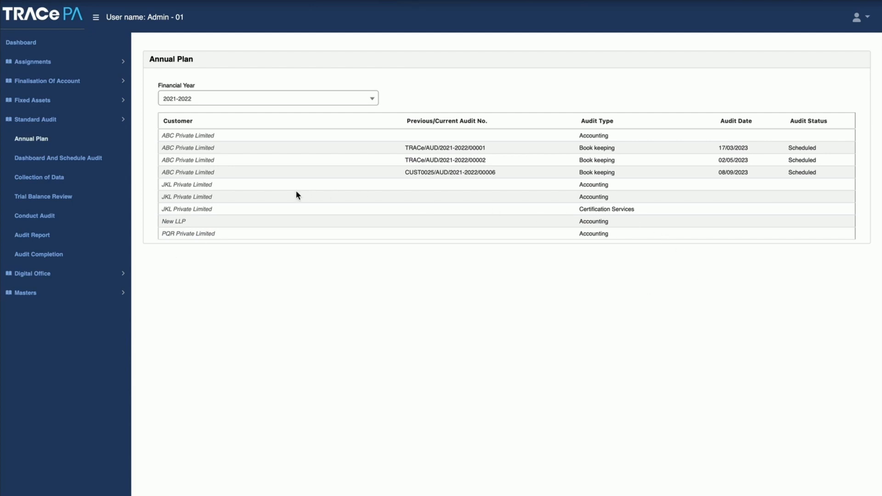
left_click(191, 198)
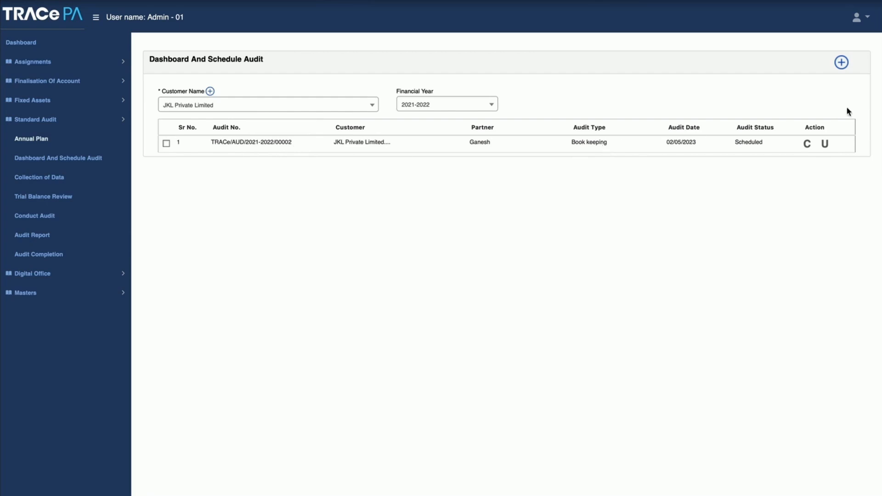
Start a new audit schedule for JKL Private Limited with audit type Audit Program – Balance Sheet Items and heading Audit Program - Investments
left_click(841, 64)
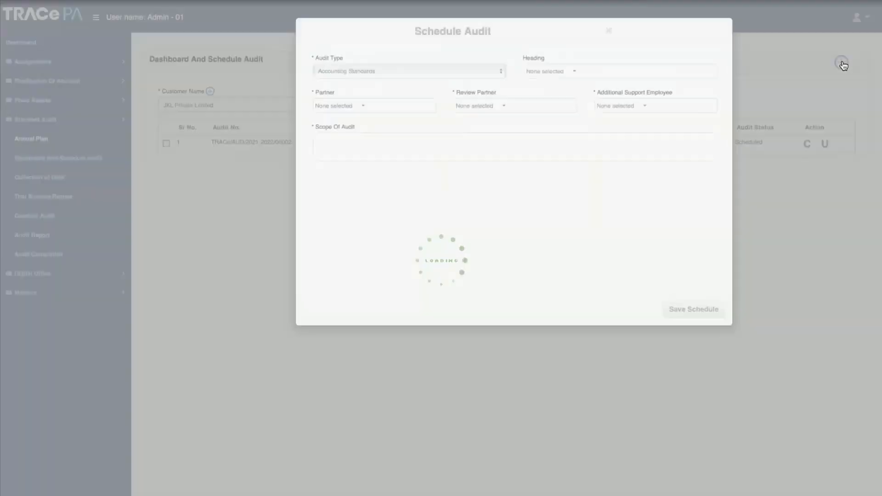
left_click(431, 78)
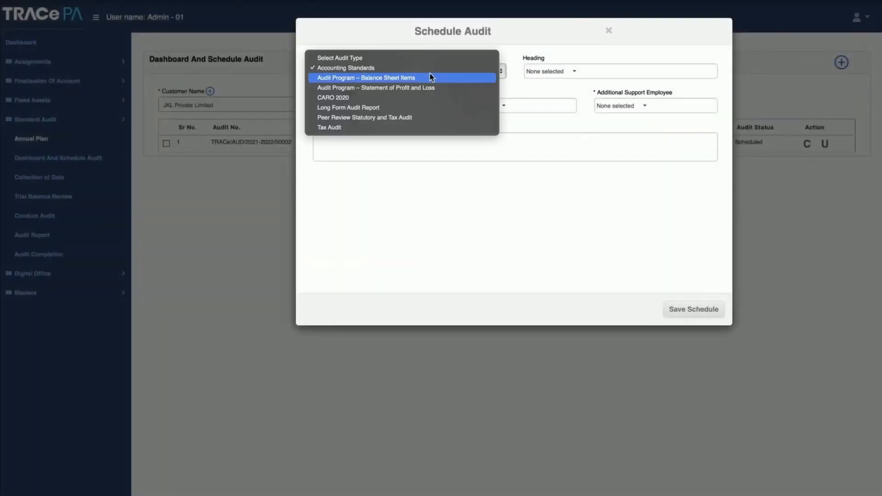
left_click(398, 79)
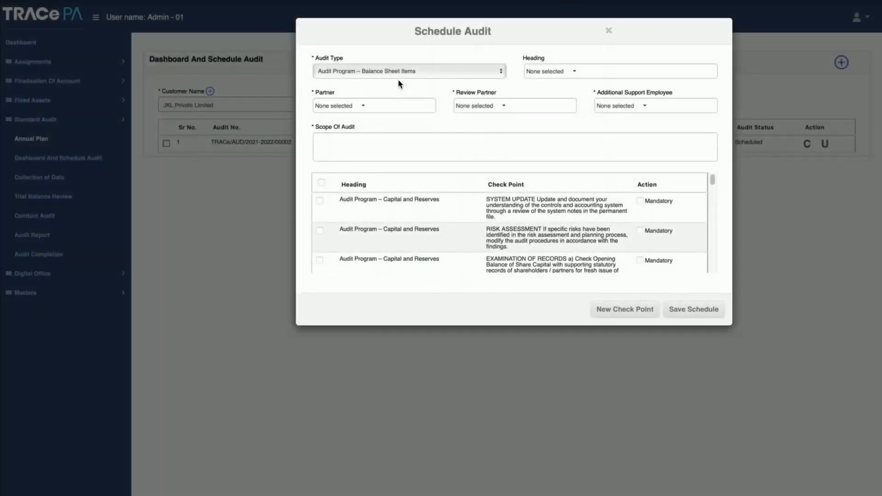
left_click(581, 75)
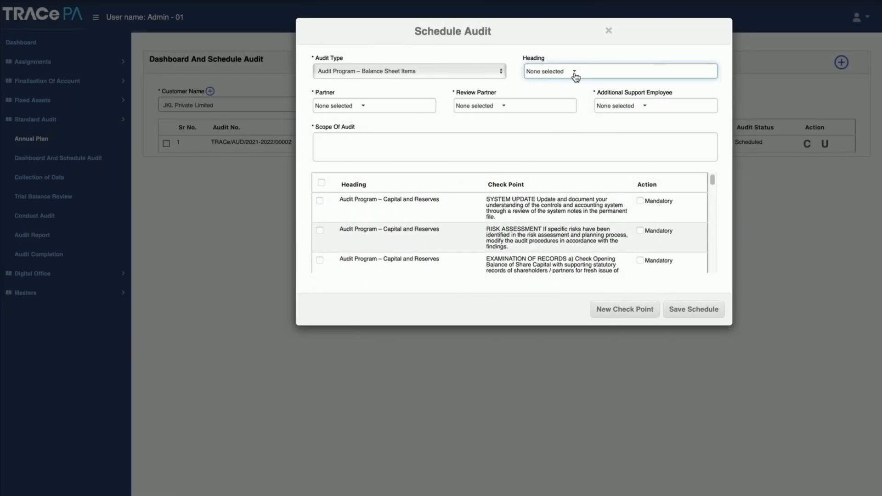
left_click(575, 75)
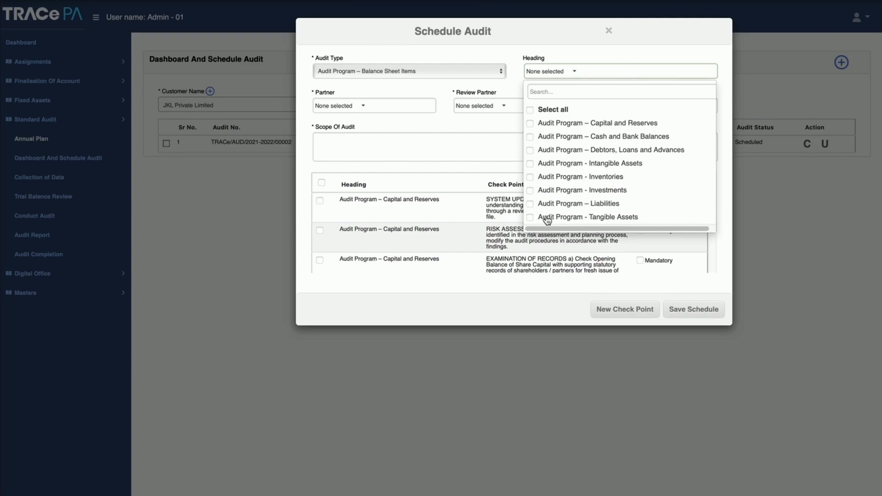
left_click(561, 191)
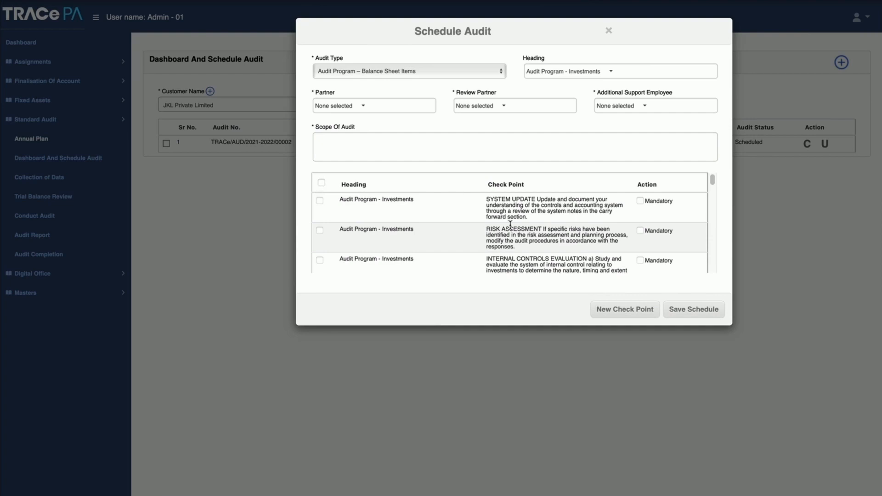
Include all Balance Sheet Items headings in JKL Private Limited's audit schedule and tick the Capital and Reserves System Update check point
left_click(611, 74)
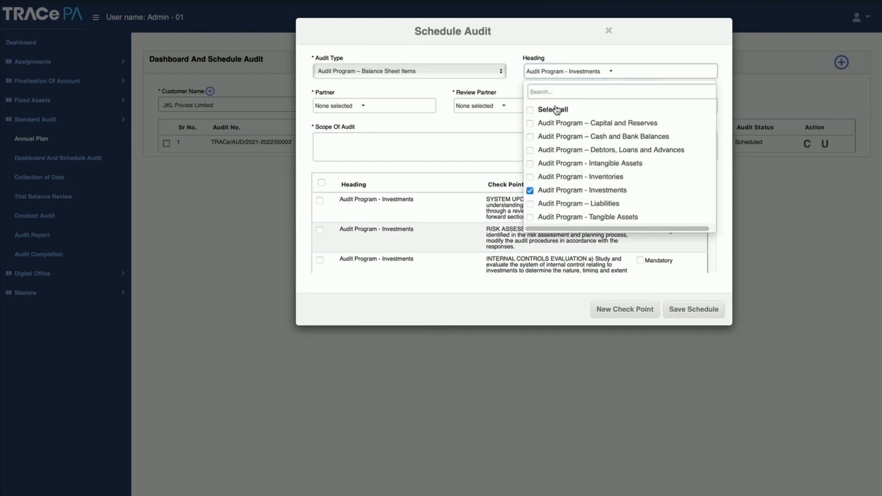
left_click(533, 111)
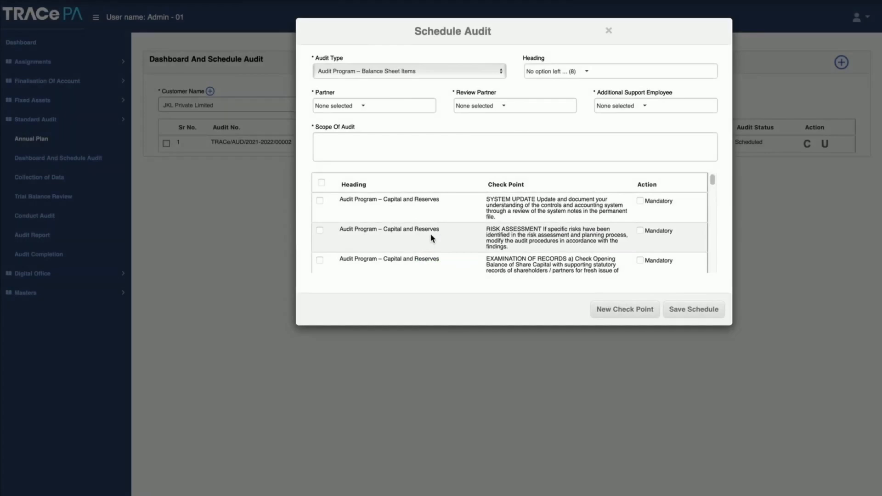
left_click(321, 183)
left_click(319, 260)
Look through the available partners, review partners and additional support employees for the audit schedule
left_click(366, 109)
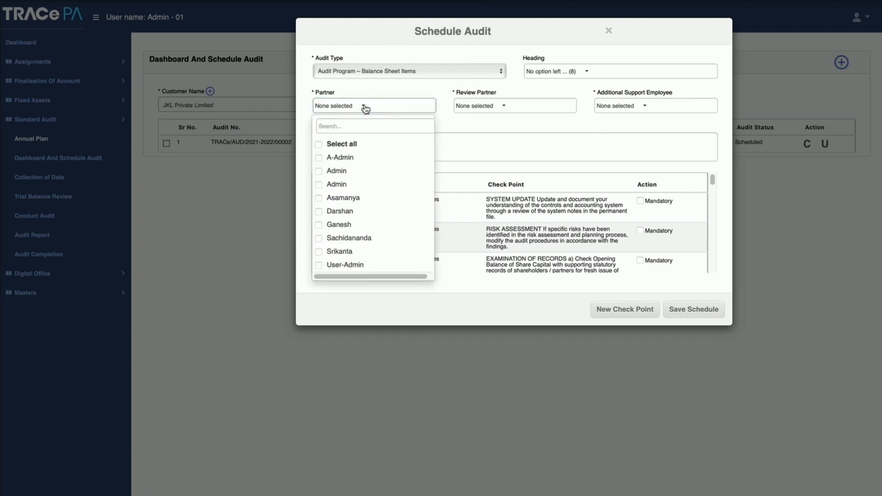
left_click(489, 109)
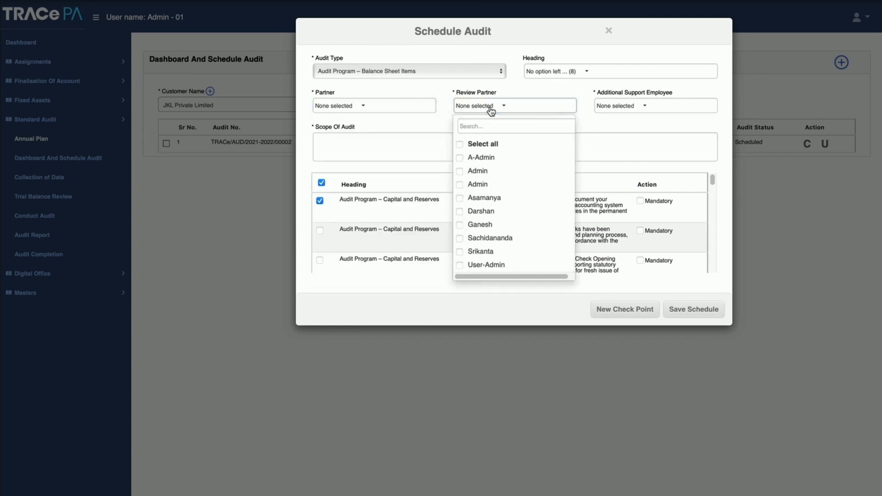
left_click(645, 108)
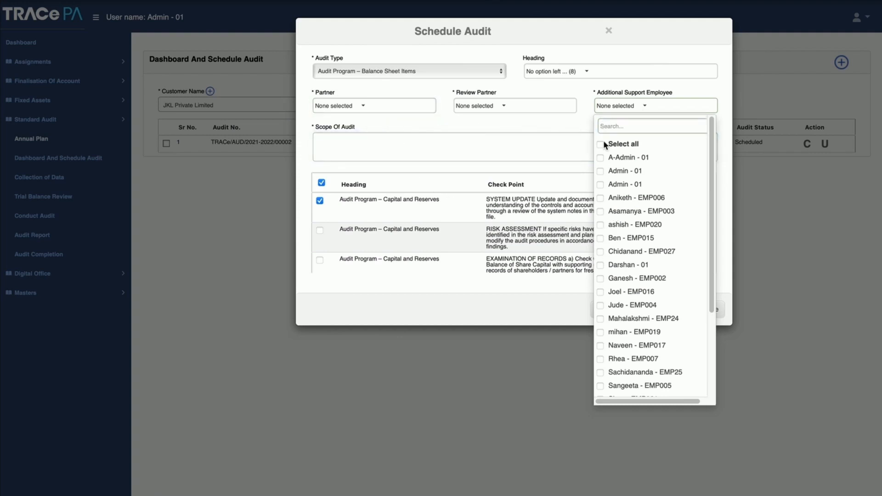
Mark the System Update check point as mandatory and close the audit schedule without saving
left_click(488, 143)
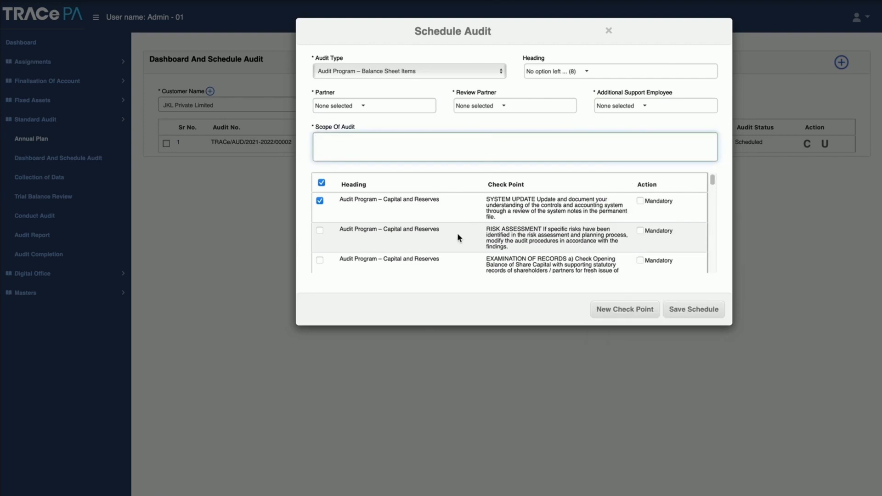
left_click(638, 201)
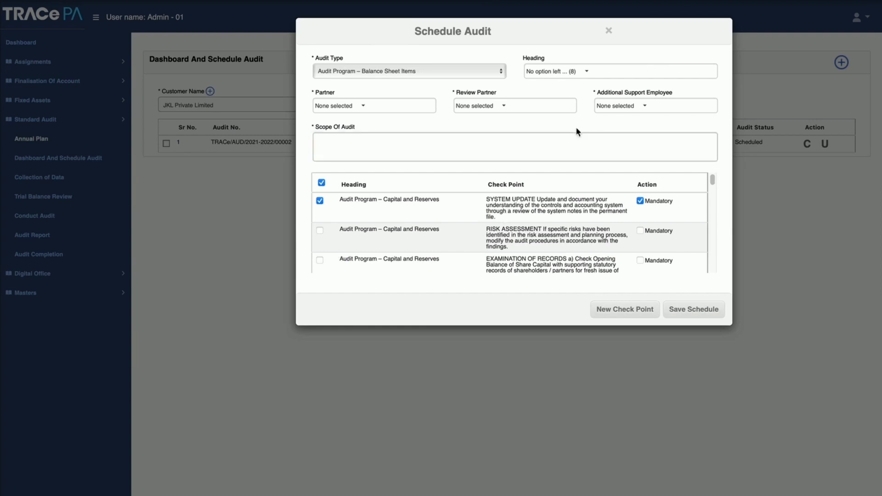
left_click(609, 32)
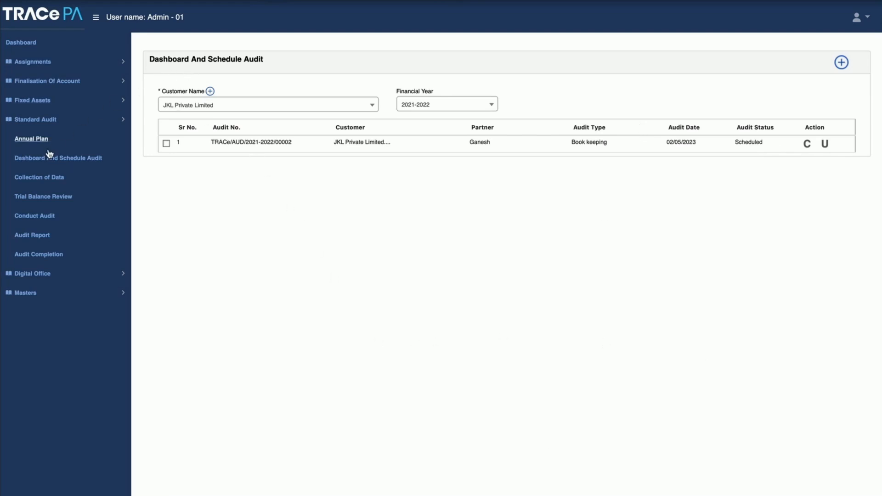
Select ABC Private Limited's Book keeping audit in the seventh row of the schedule list and open its Collection of Data
left_click(39, 178)
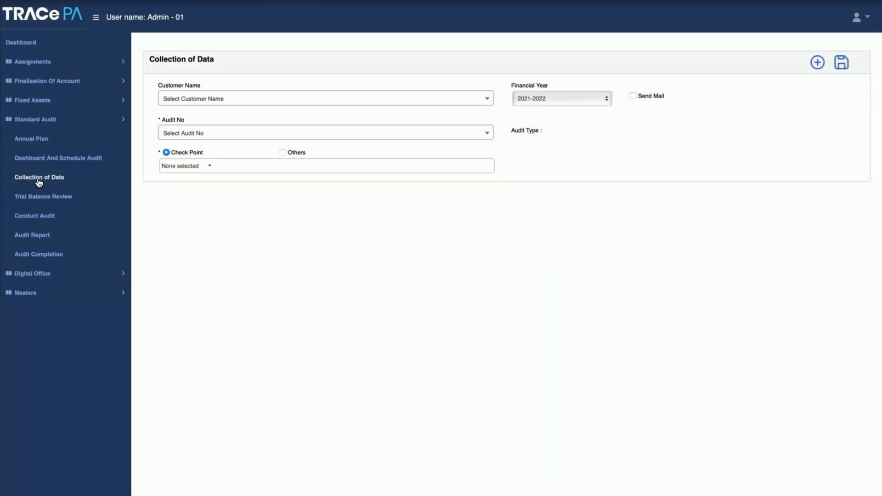
left_click(246, 101)
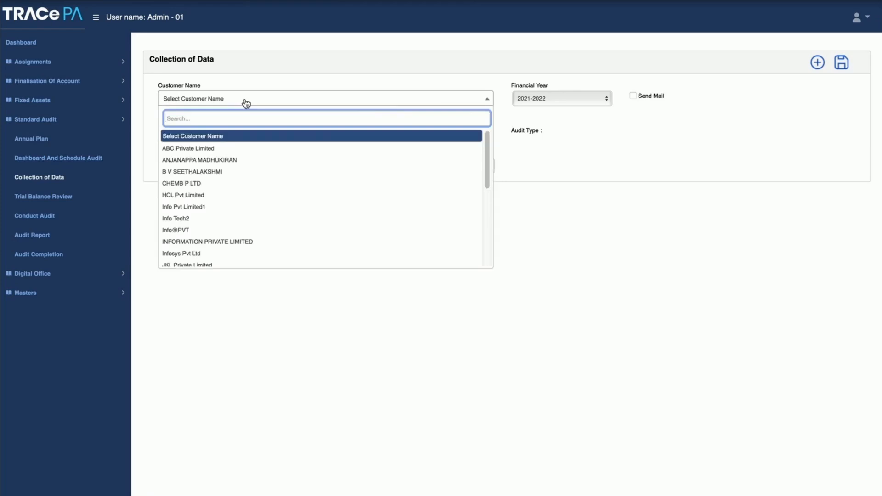
left_click(64, 163)
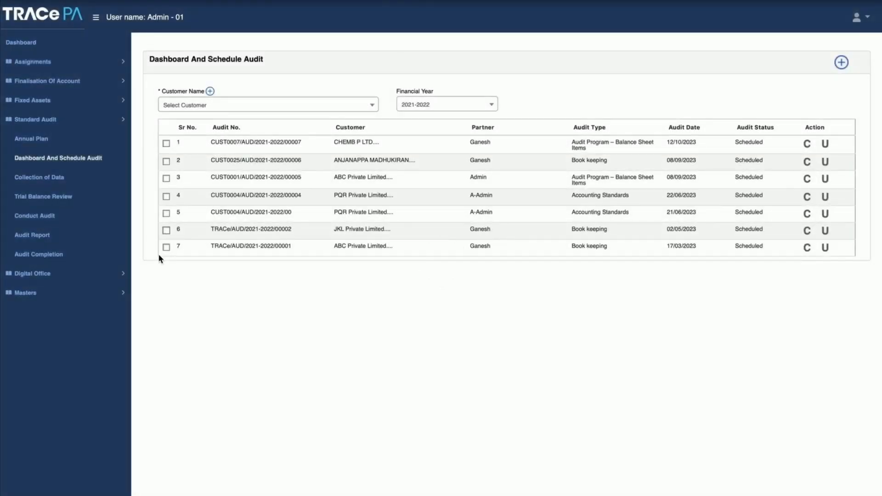
left_click(167, 248)
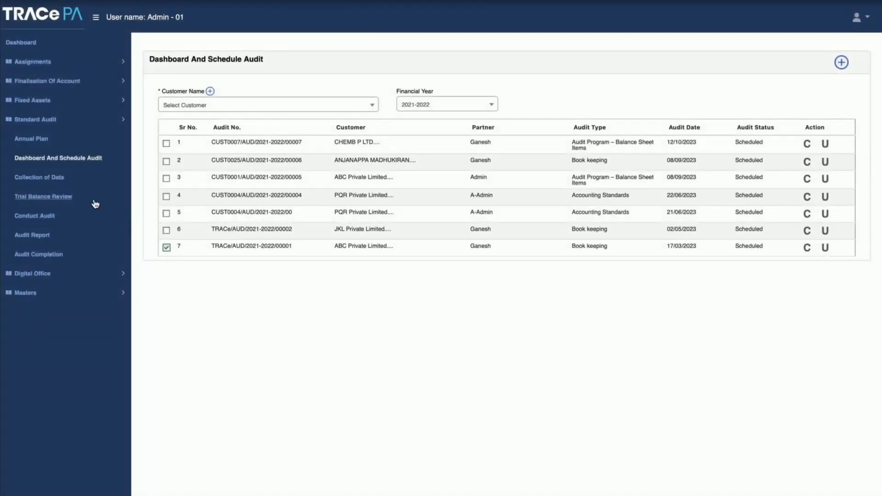
left_click(50, 178)
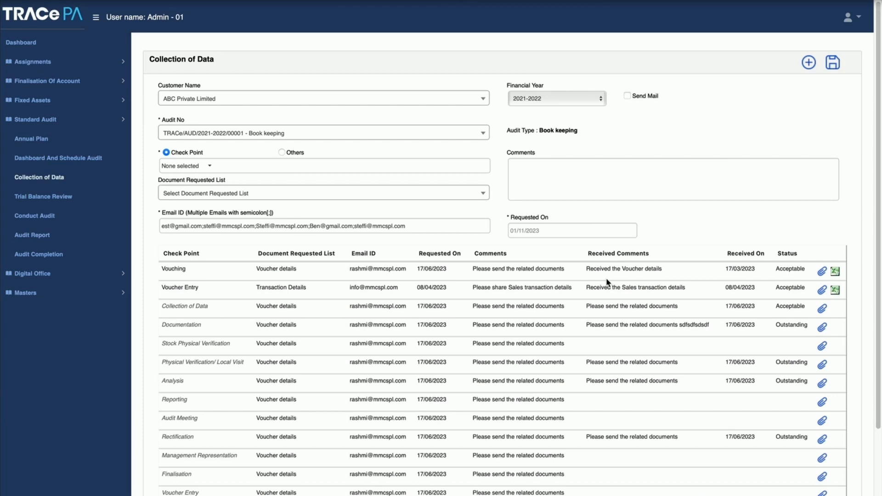
Look through the data request's check point, requested document, e-mail and comments fields for ABC Private Limited
left_click(211, 168)
left_click(211, 168)
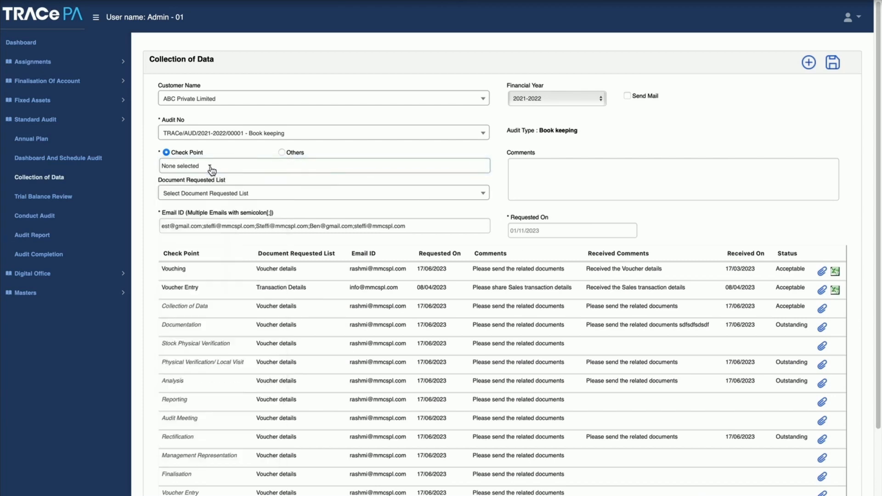
left_click(202, 198)
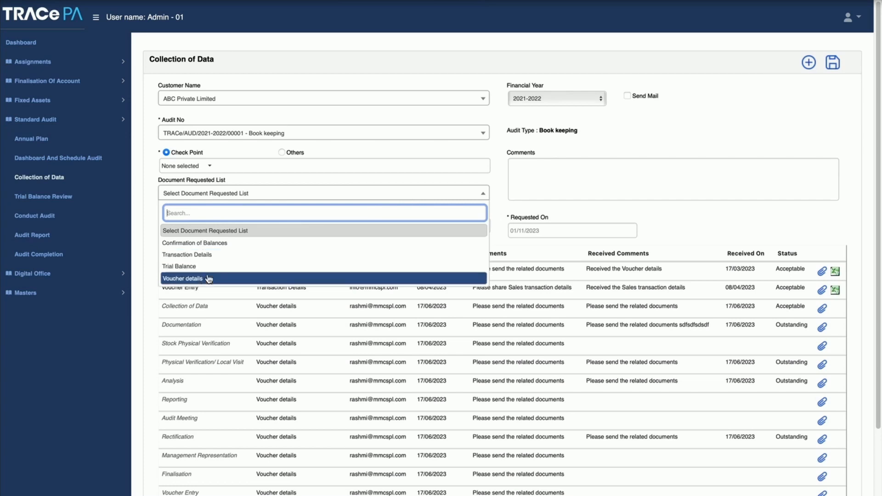
left_click(400, 152)
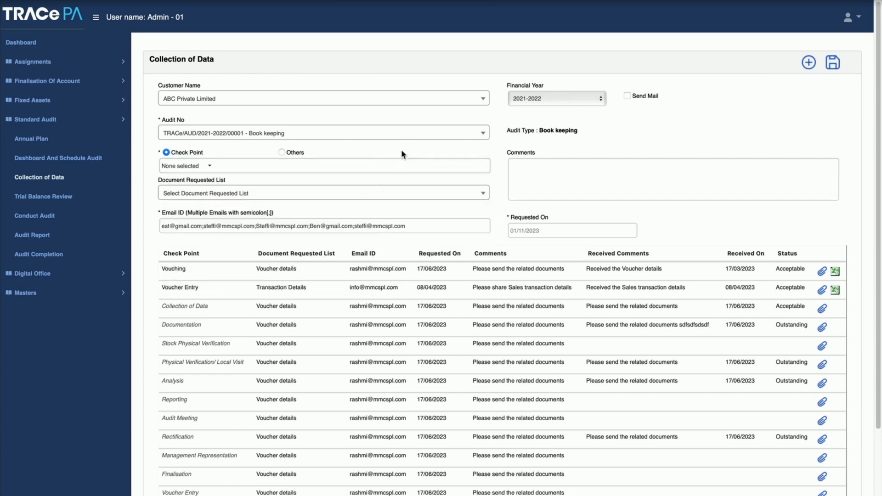
left_click(289, 221)
left_click(571, 184)
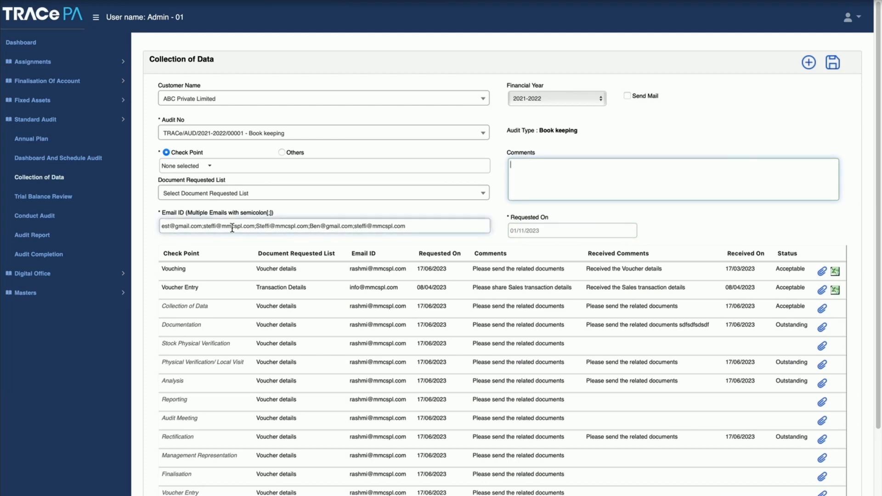
Switch the data request from Check Point to Others and view its comments field
left_click(410, 228)
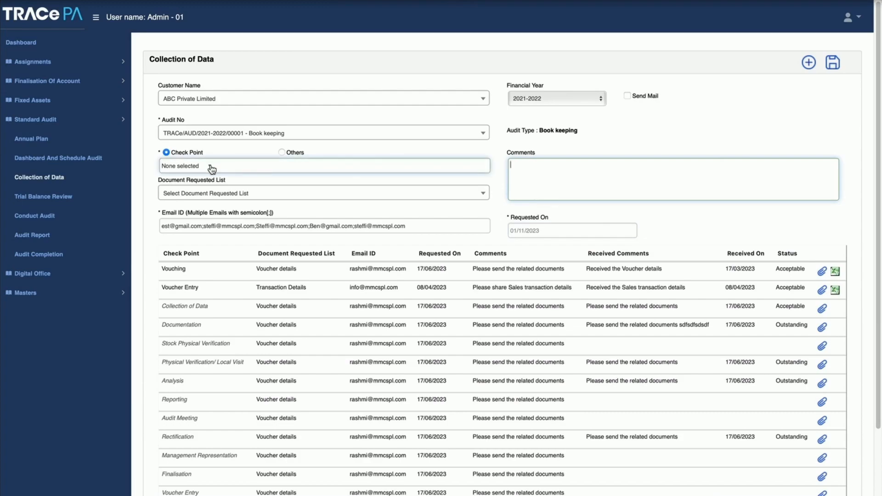
left_click(281, 153)
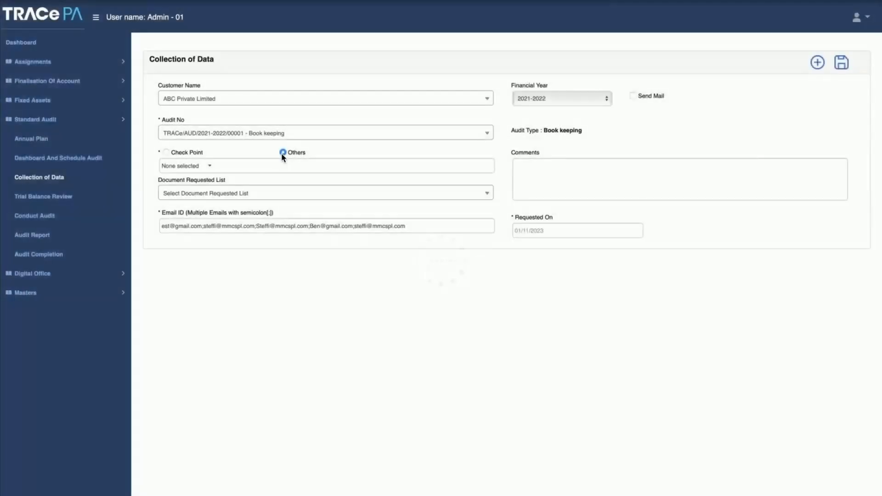
left_click(547, 177)
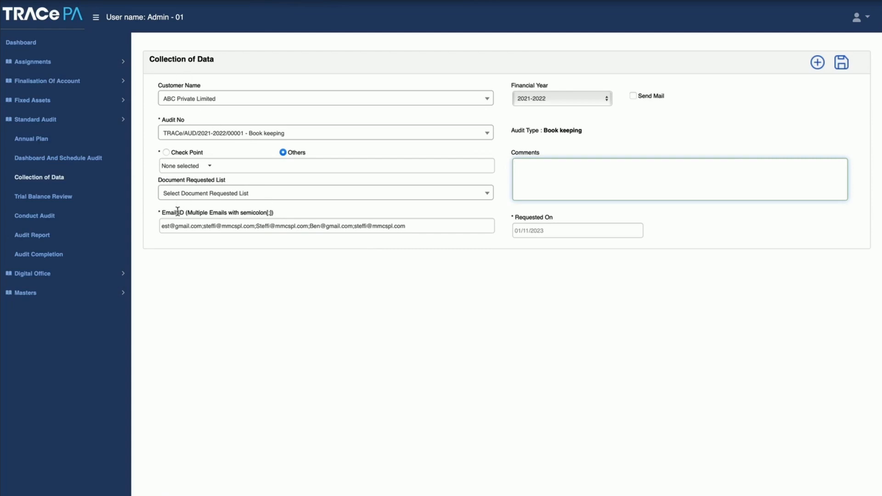
Open ABC Private Limited's Trial Balance Review and view the observation details recorded for the SUNDRY CREDITORS ledger
left_click(42, 201)
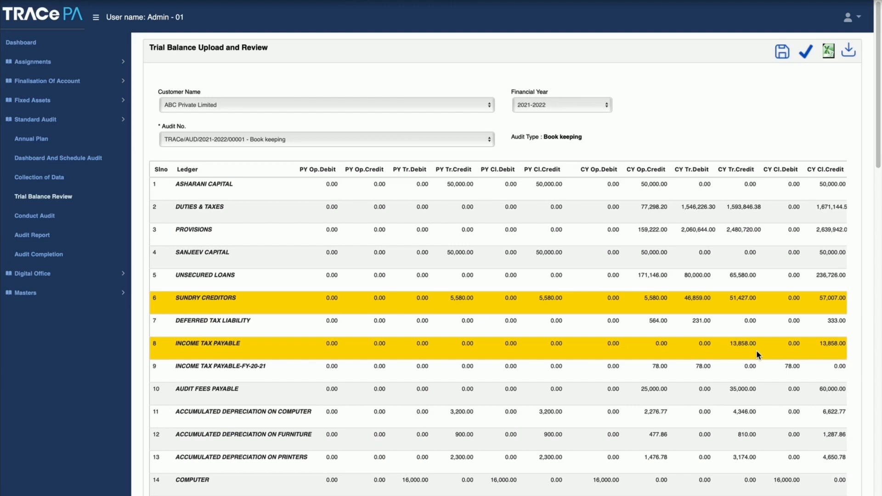
scroll(756, 350, "right", 5)
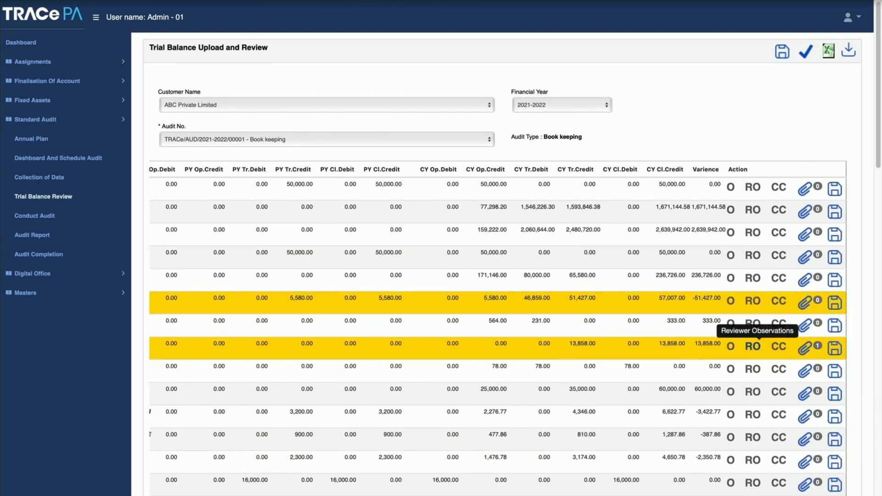
left_click(731, 302)
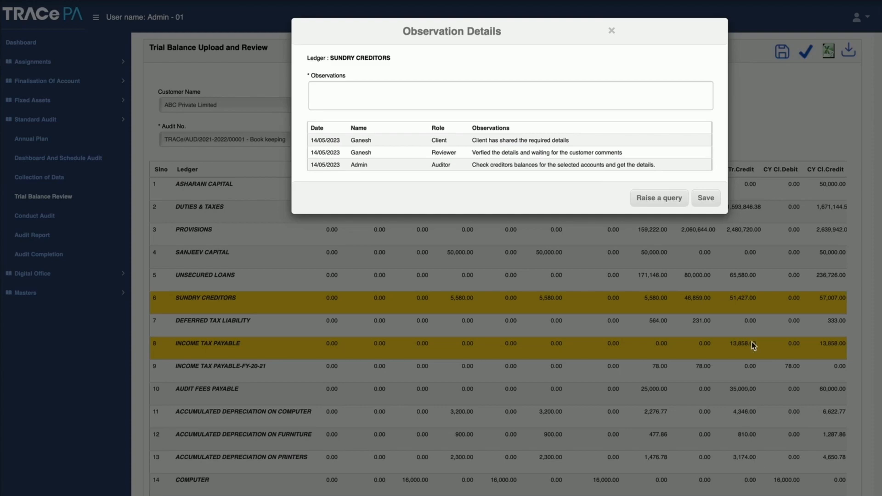
left_click(612, 32)
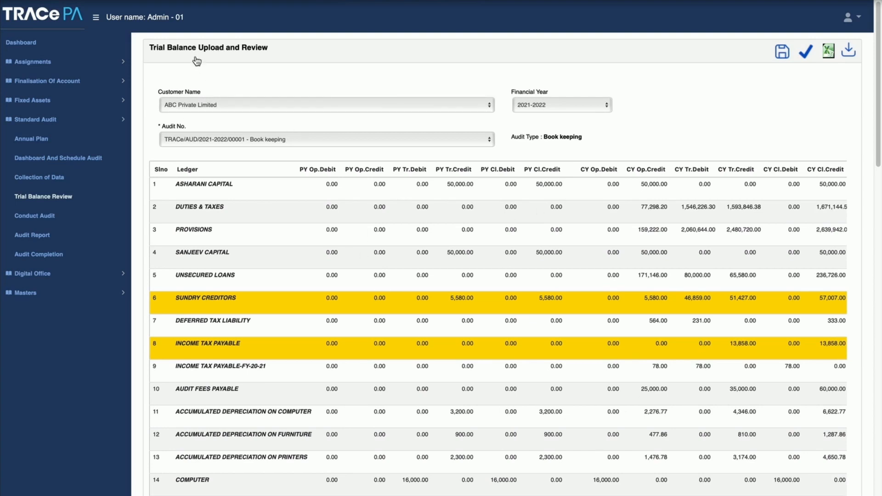
Open Conduct Audit for ABC Private Limited and inspect the test result choices and auditor remarks field for the Collection of Data procedure
left_click(48, 222)
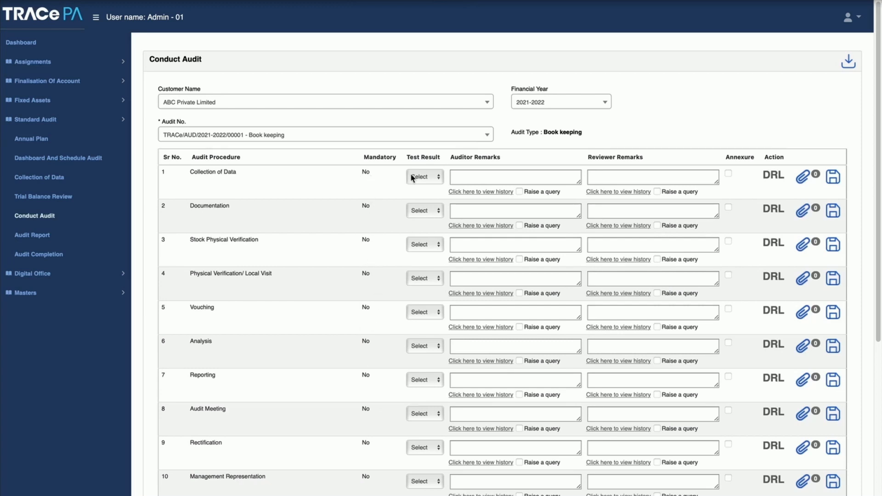
left_click(438, 179)
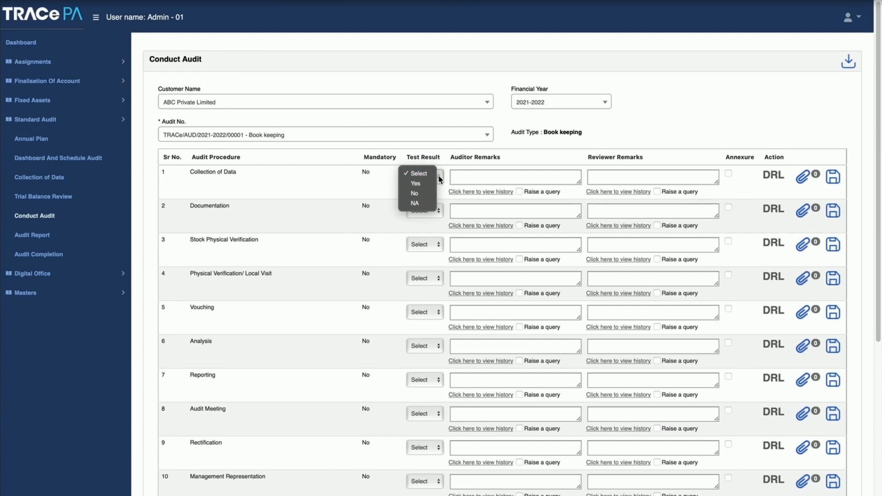
left_click(438, 179)
left_click(472, 178)
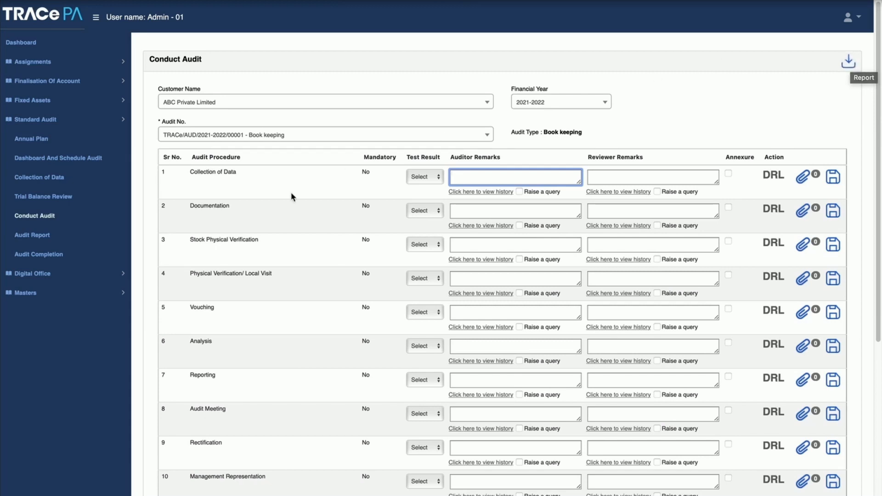
Display the Audit Report for customer ABC Private Limited with the Audit Program – Balance Sheet Items audit selected
left_click(38, 239)
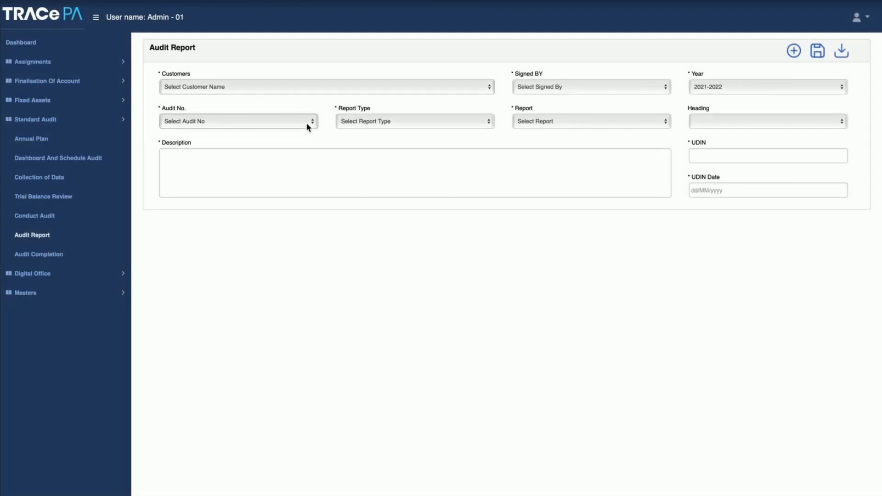
left_click(271, 86)
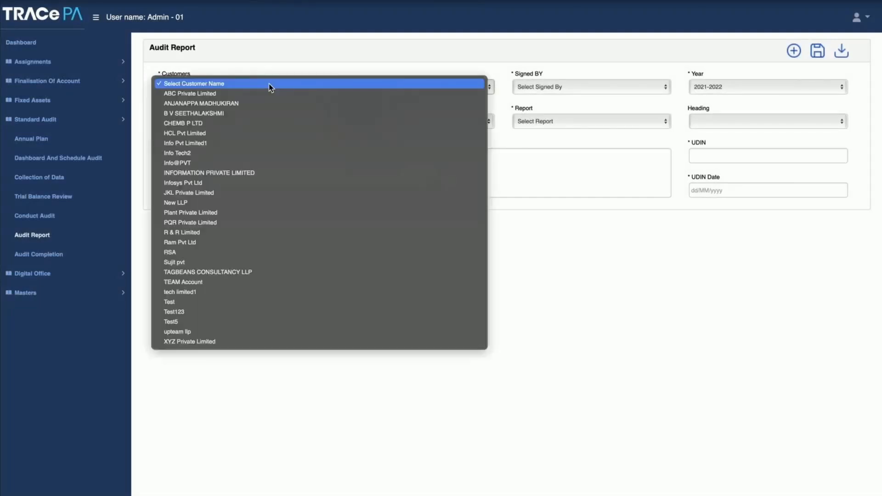
left_click(241, 94)
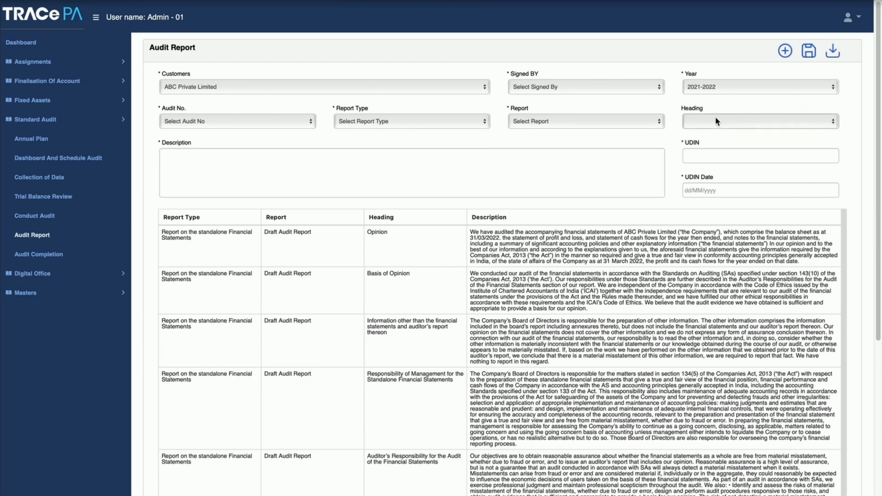
left_click(260, 122)
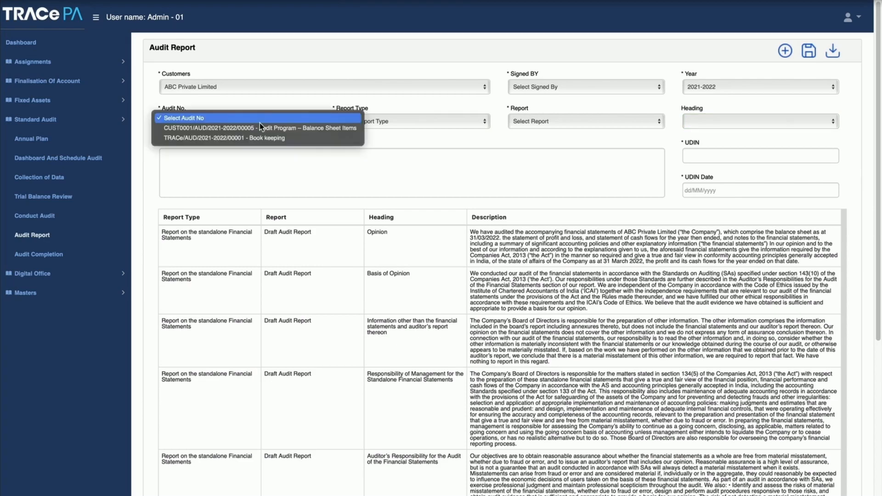
left_click(259, 129)
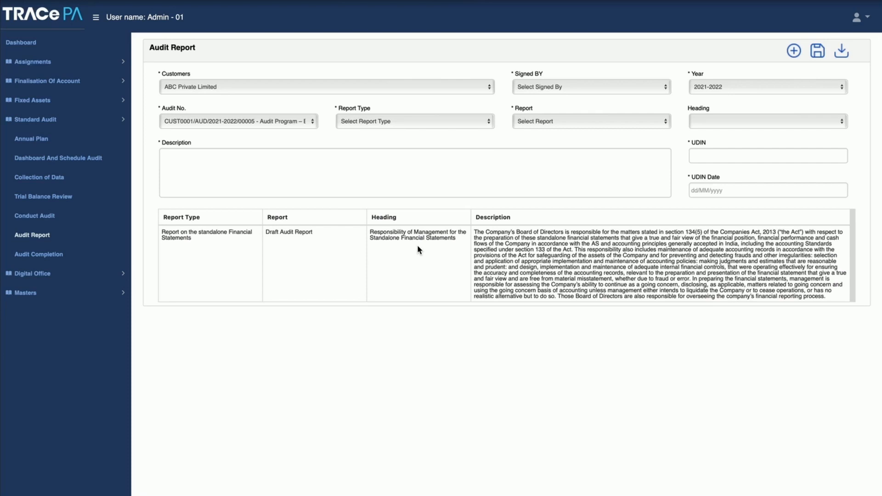
View the Audit Completion documents for ABC Private Limited's Book keeping audit
left_click(51, 255)
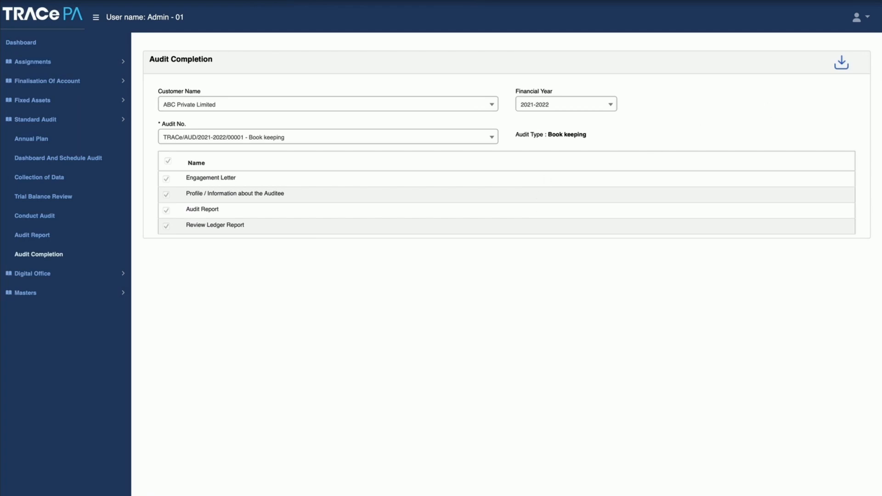
Open the Asset SetUp page of Fixed Assets and choose ABC Private Limited as the customer
mouse_move(443, 489)
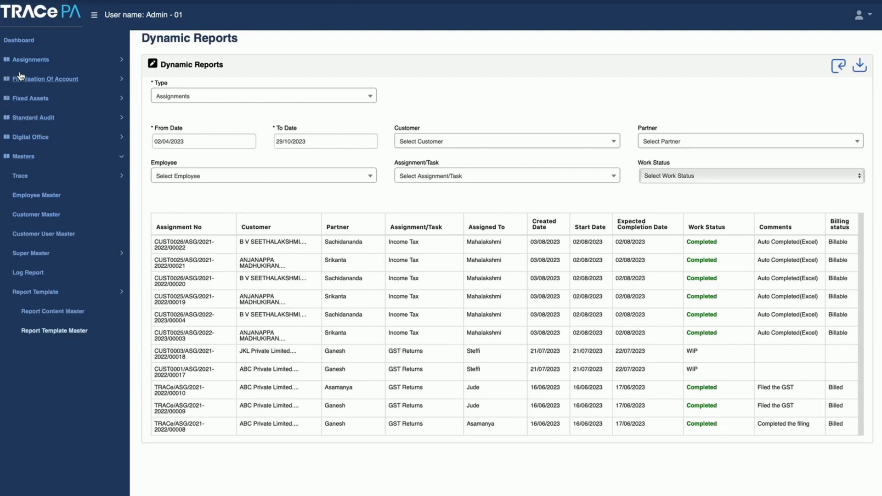
left_click(37, 97)
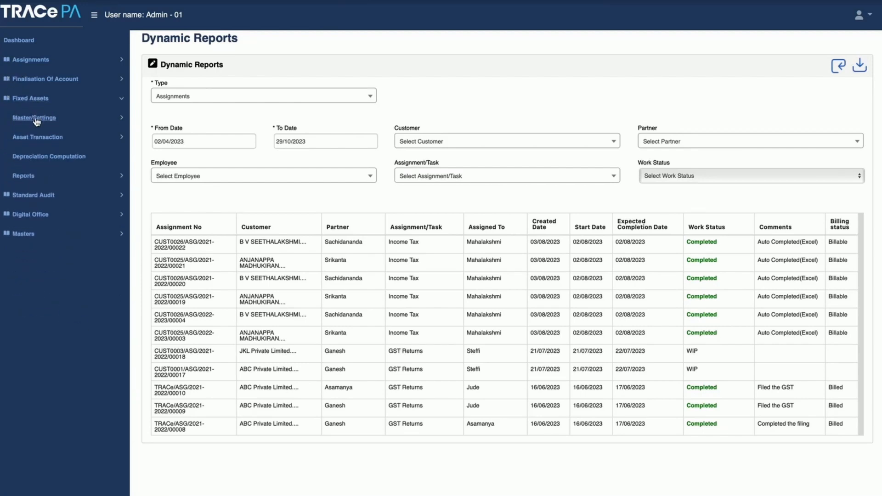
left_click(39, 121)
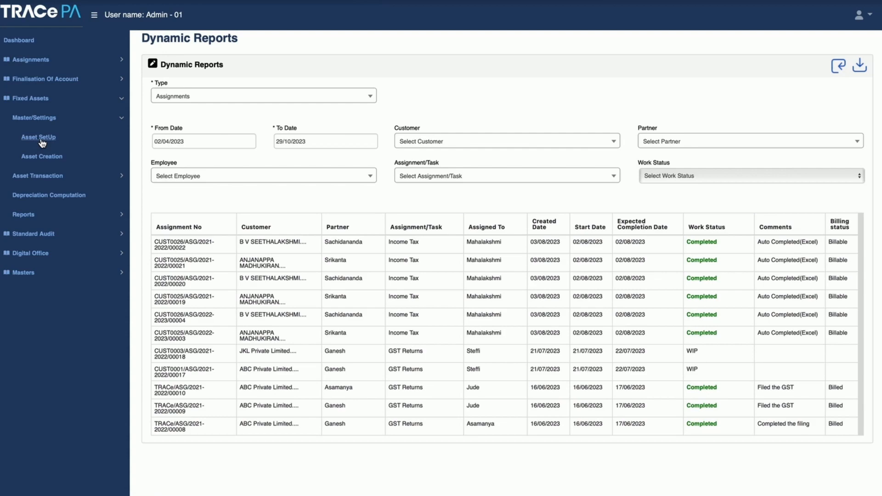
left_click(40, 138)
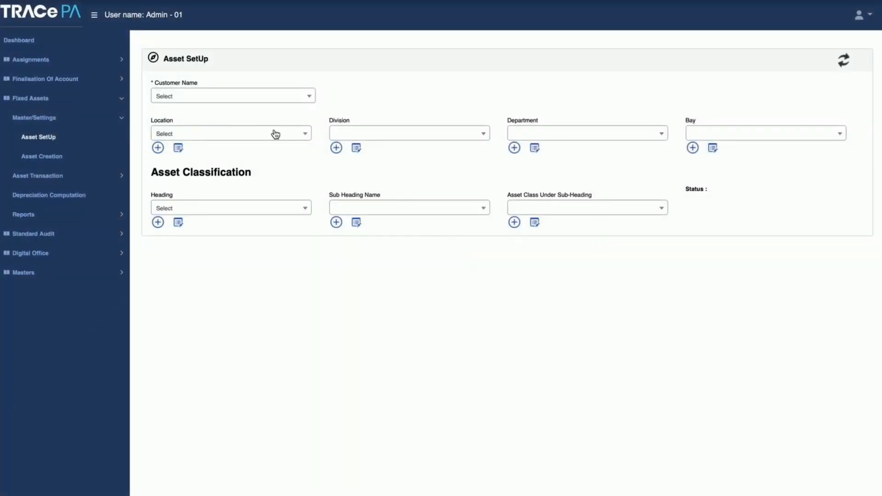
left_click(286, 96)
left_click(227, 146)
Set the asset's location to Tumkur, division to Division 1, department to Manufacturing and bay to Bay 1
left_click(237, 139)
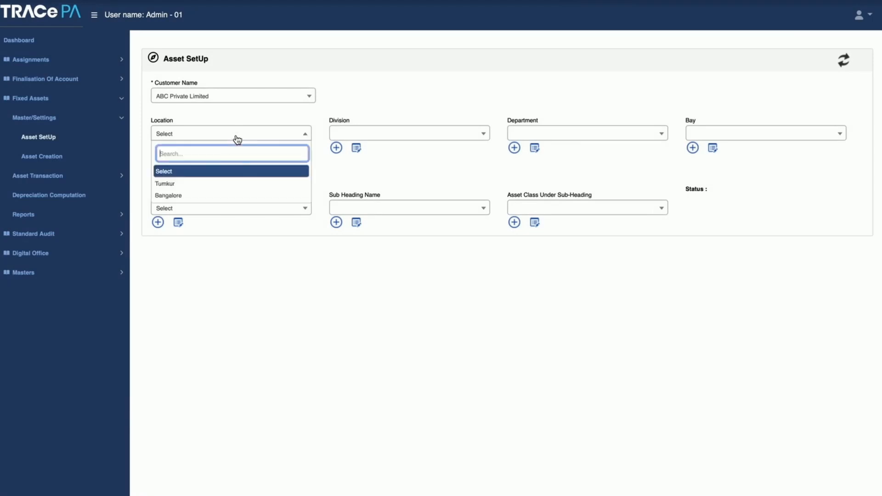
left_click(212, 186)
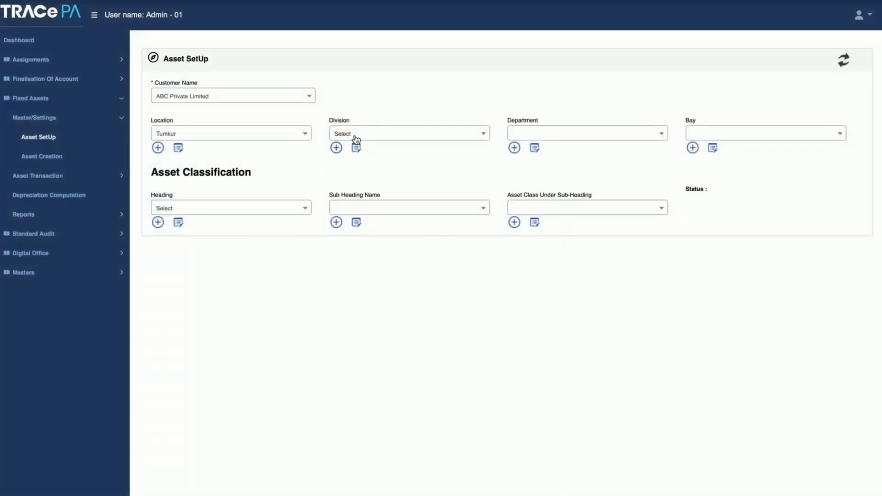
left_click(384, 134)
left_click(381, 184)
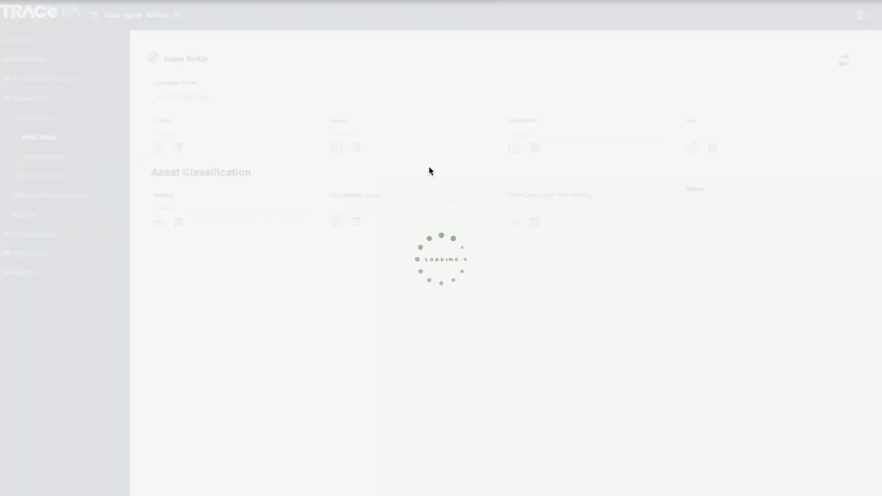
left_click(561, 135)
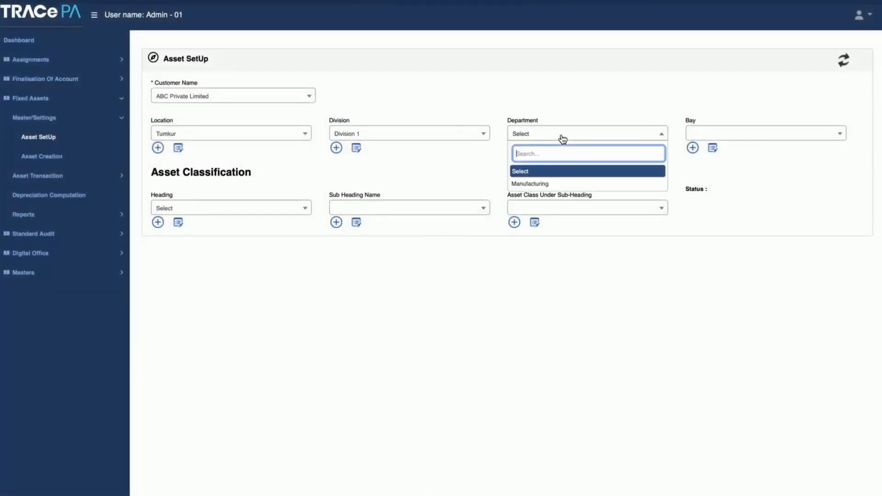
left_click(556, 185)
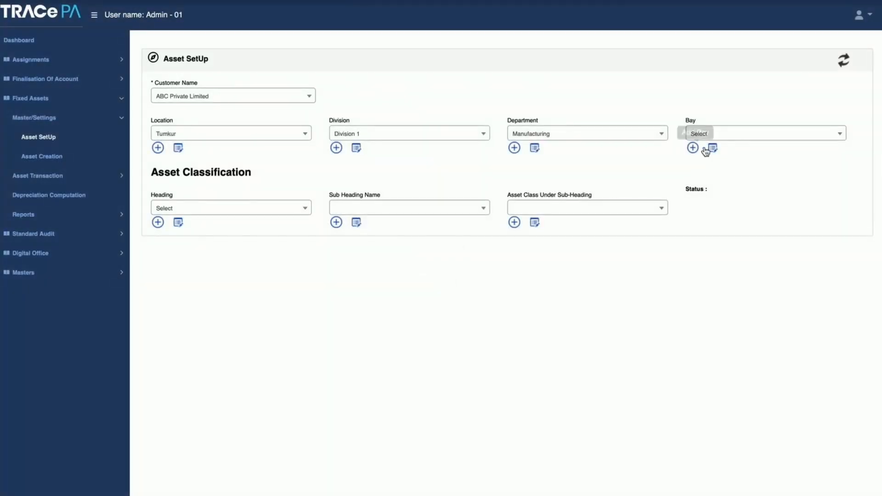
left_click(734, 134)
left_click(726, 185)
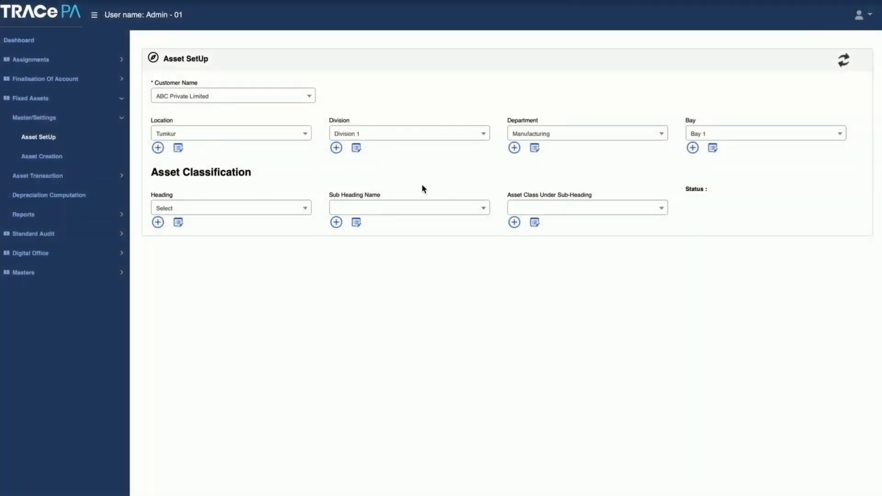
Classify the asset with FACTORY BUILDING as heading, sub heading and asset class under the sub-heading
left_click(273, 213)
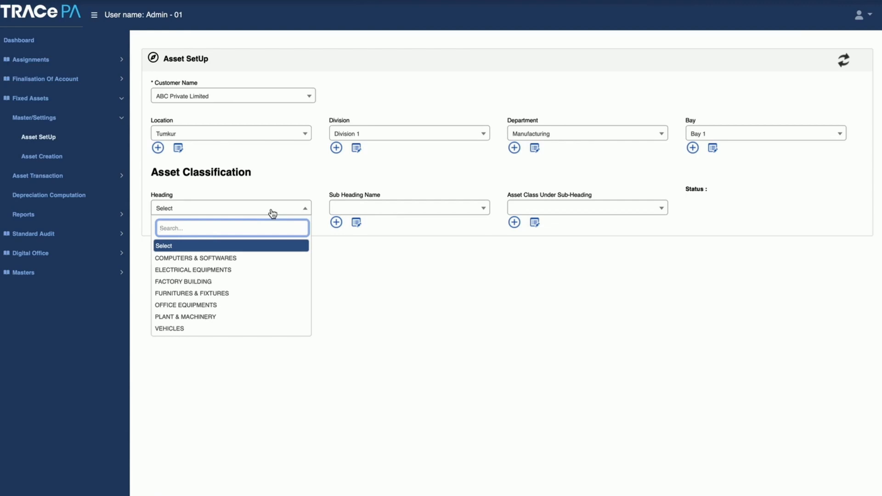
left_click(237, 282)
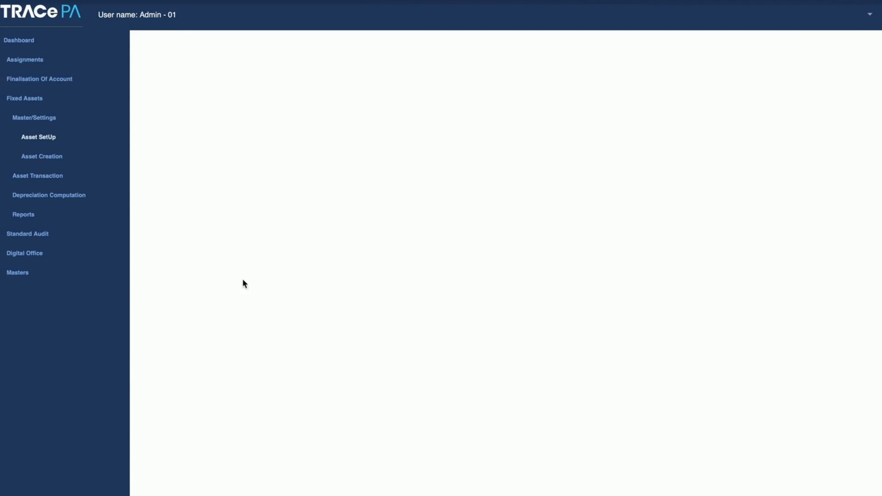
left_click(393, 213)
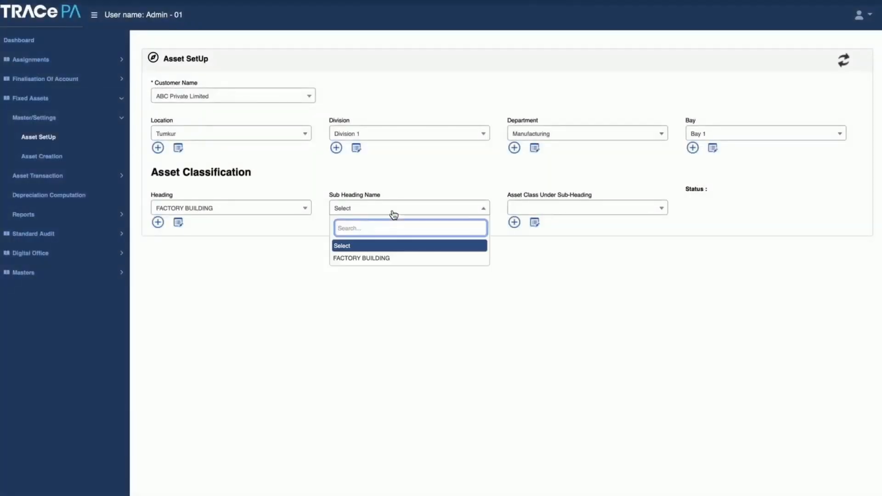
left_click(392, 258)
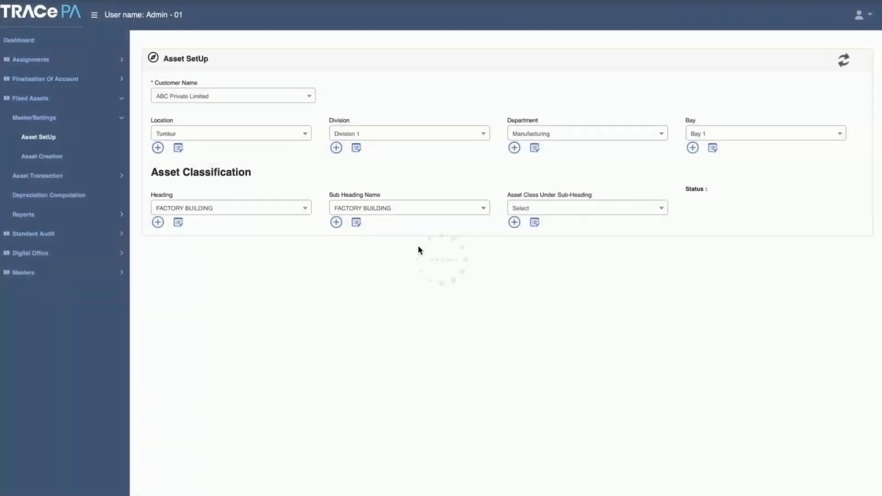
left_click(575, 211)
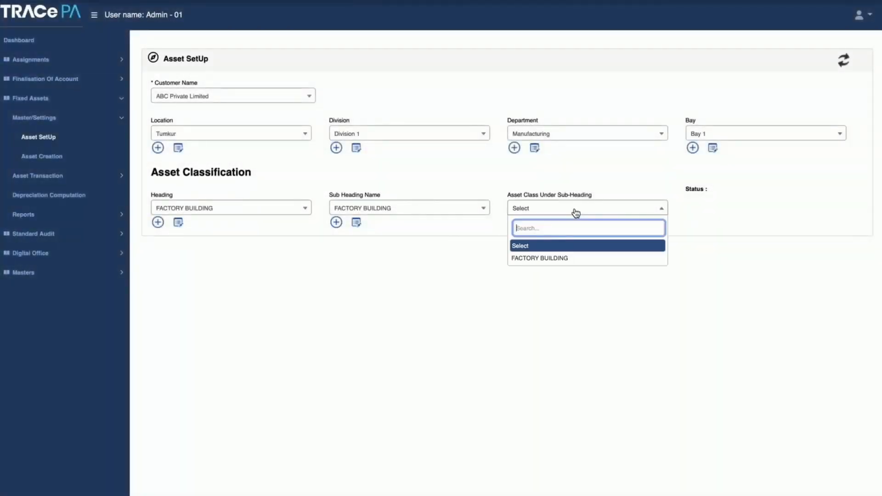
left_click(568, 259)
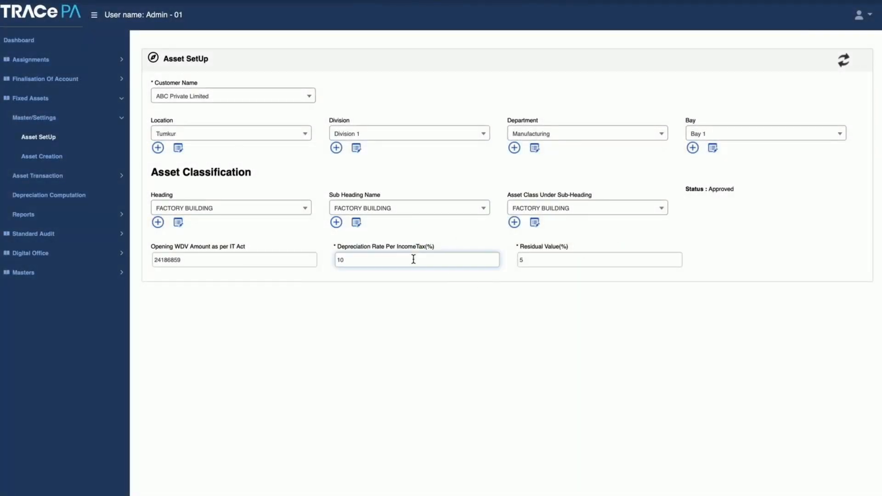
Inspect the Factory Building class's opening WDV amount, income tax depreciation rate and residual value fields
left_click(192, 256)
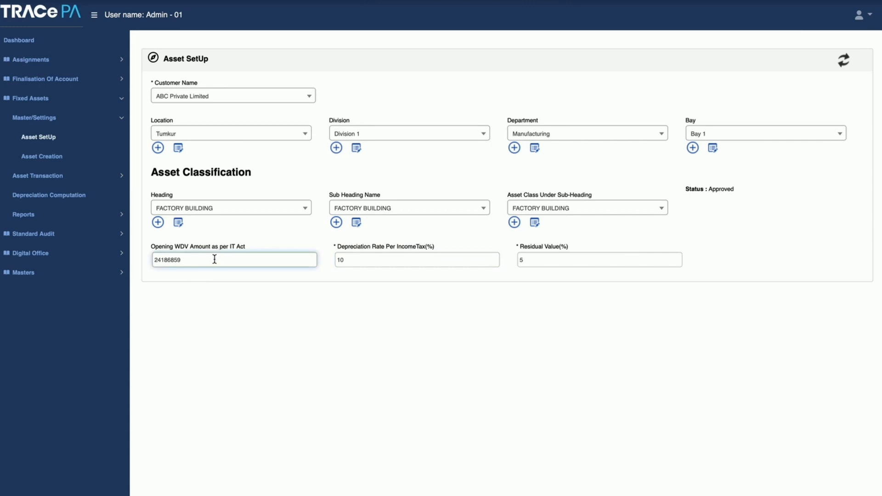
left_click(365, 258)
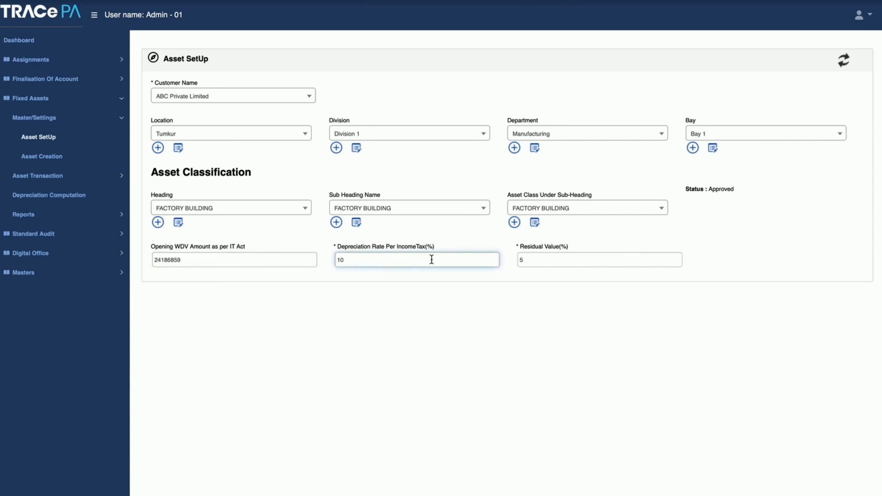
left_click(532, 260)
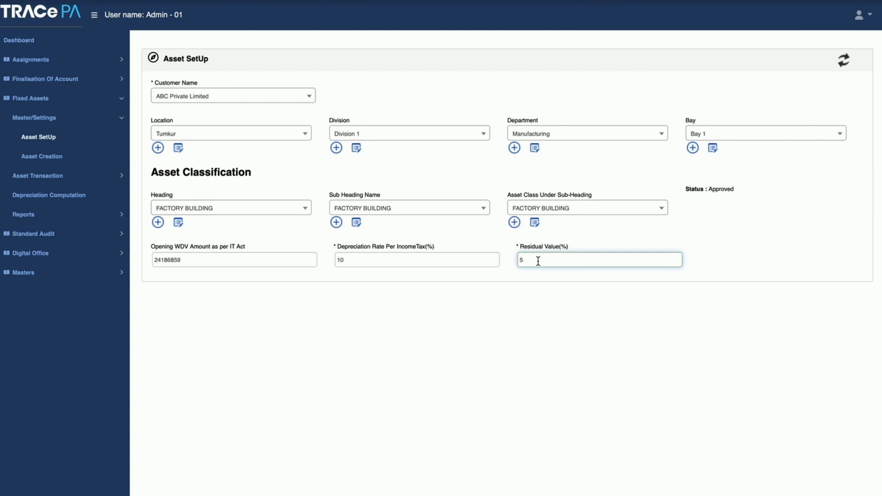
left_click(393, 223)
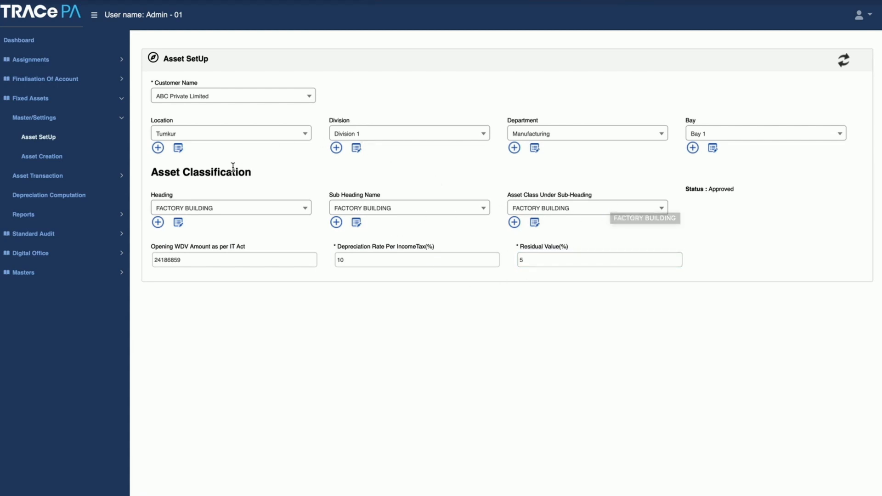
Search ABC Private Limited's Asset Register for FACTORY BUILDING assets in financial year 20-21
left_click(46, 158)
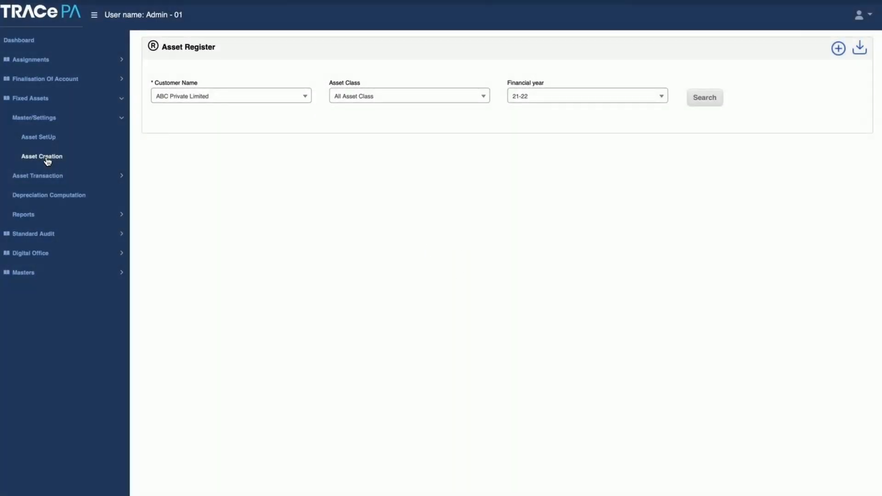
left_click(375, 99)
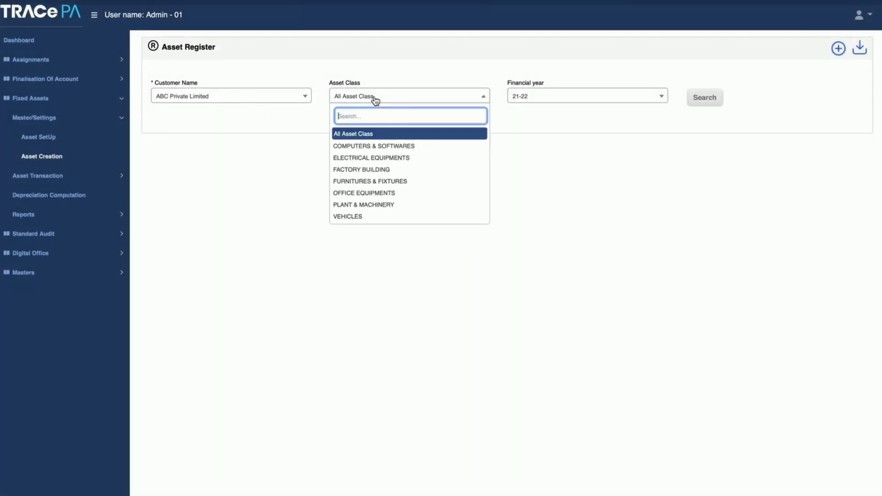
left_click(390, 170)
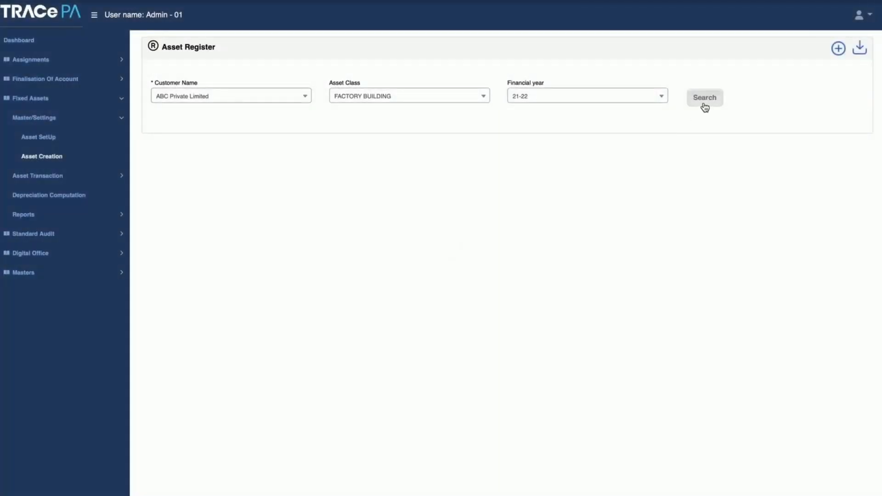
left_click(705, 105)
left_click(614, 106)
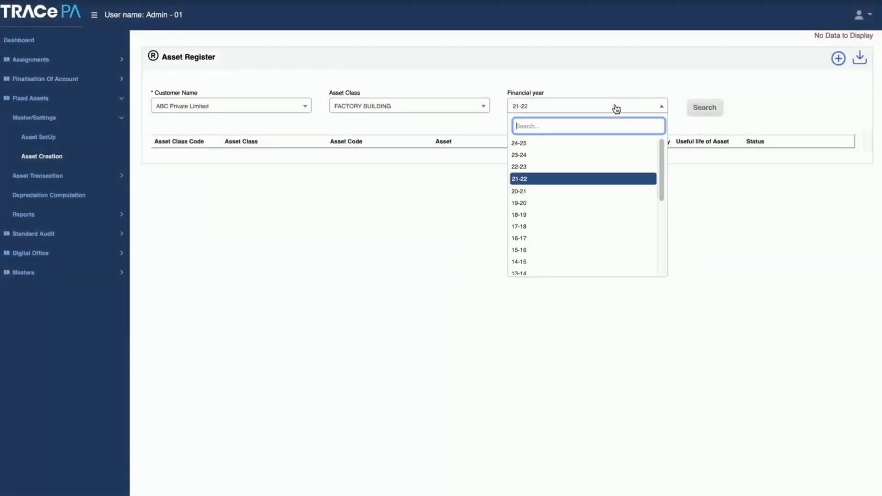
left_click(583, 191)
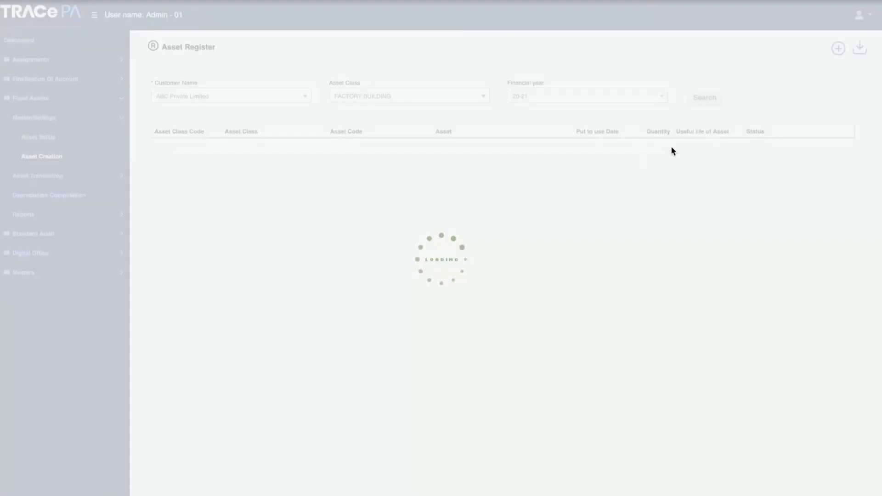
left_click(706, 99)
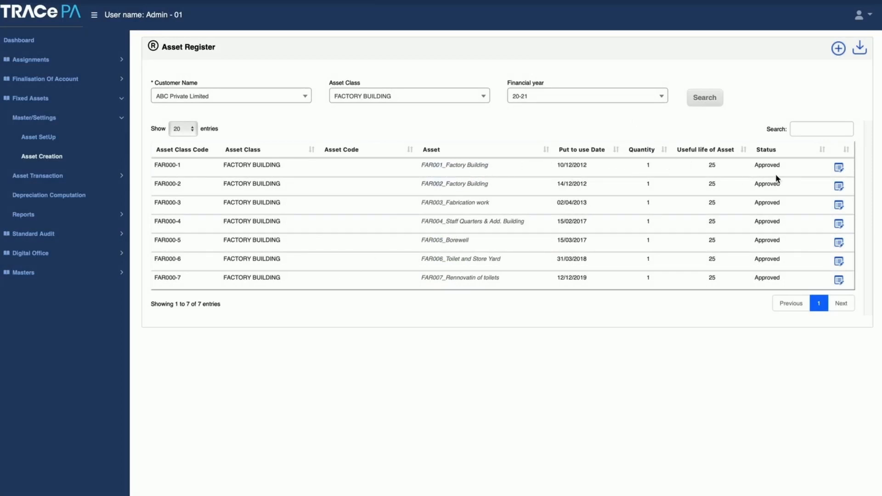
Open the FAR001_Factory Building asset record and view its Warranty/AMC, Loan Against Asset and Insurance details
left_click(840, 170)
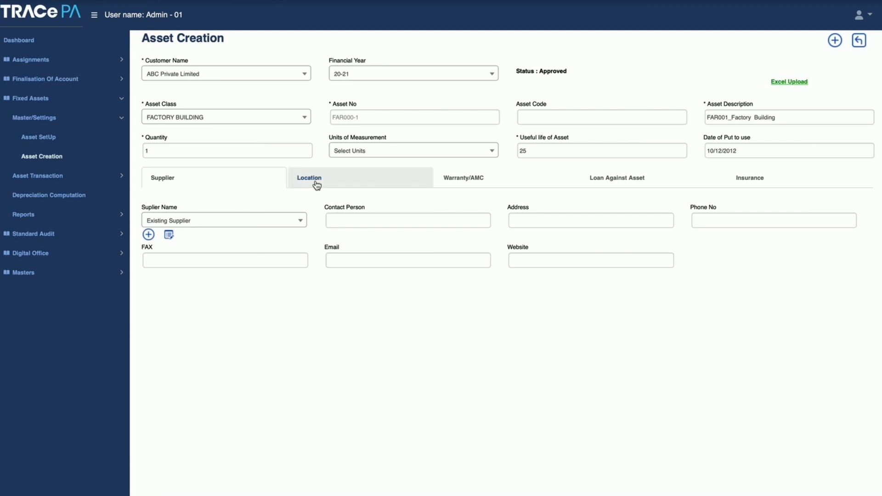
left_click(462, 182)
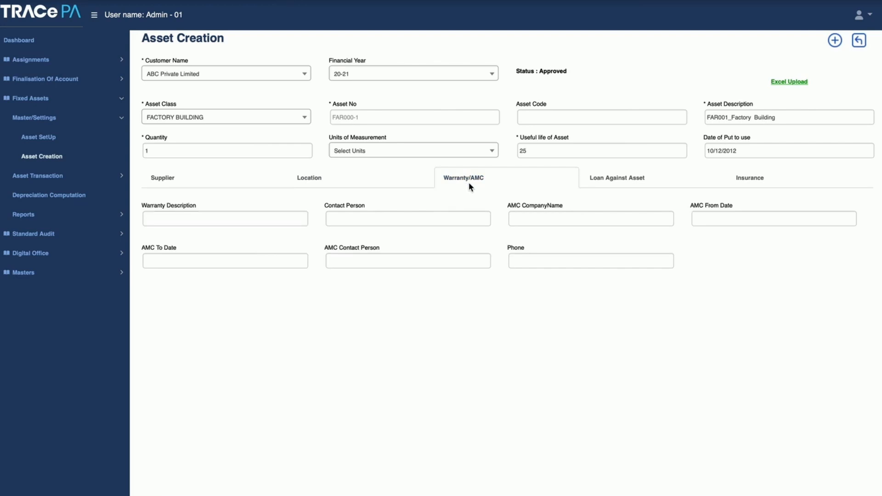
left_click(611, 182)
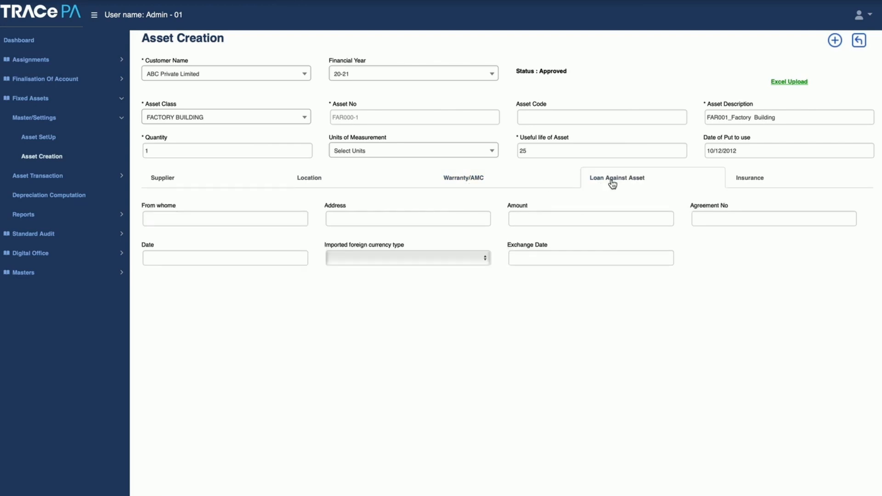
left_click(763, 183)
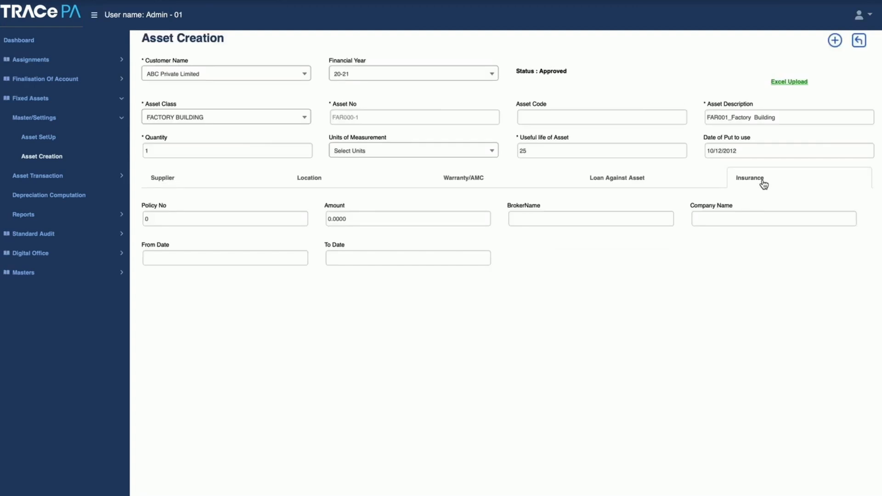
Inspect the FAR001_Factory Building asset's useful life, date of put to use and the Excel upload option
left_click(537, 152)
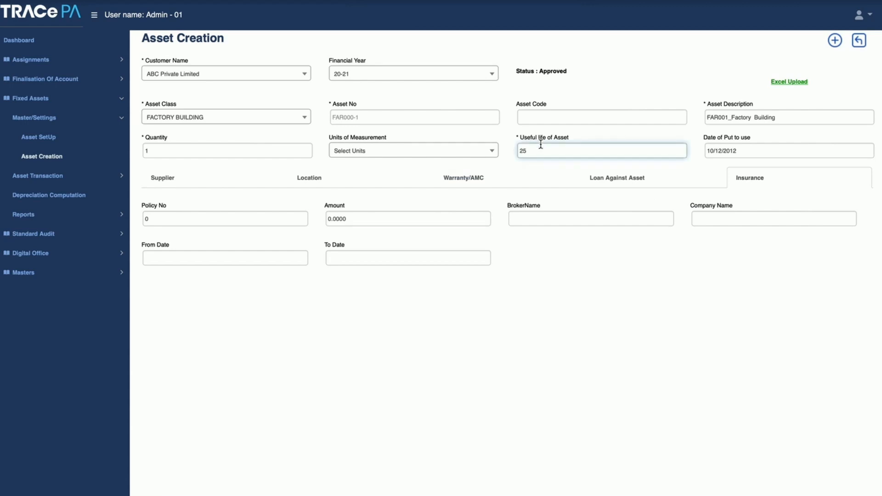
left_click(735, 151)
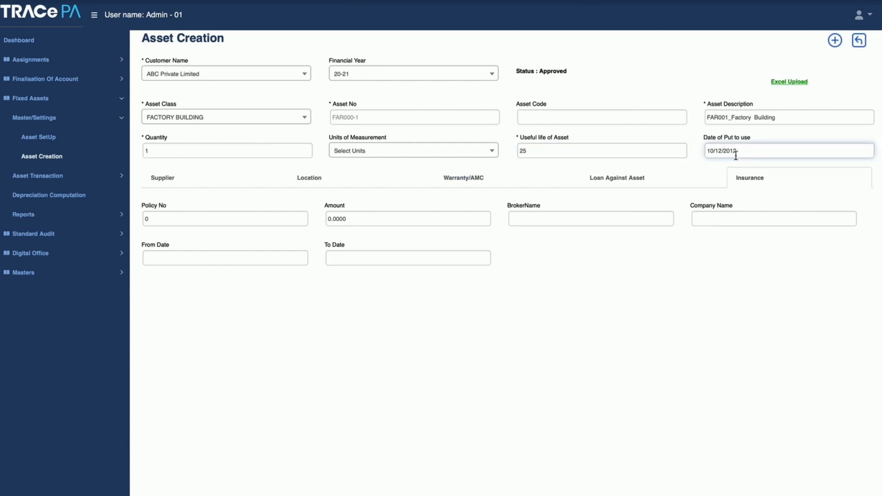
left_click(803, 97)
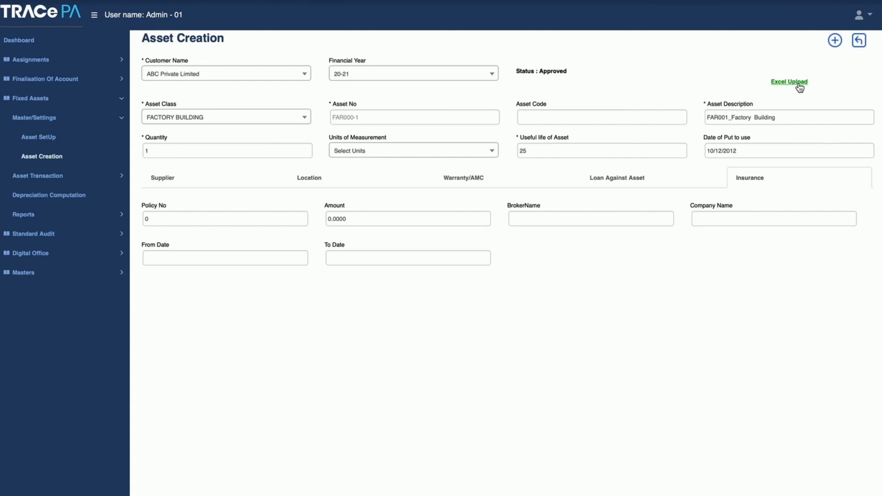
Open the Asset Addition/Revaluation dashboard from the fixed asset transactions
left_click(46, 180)
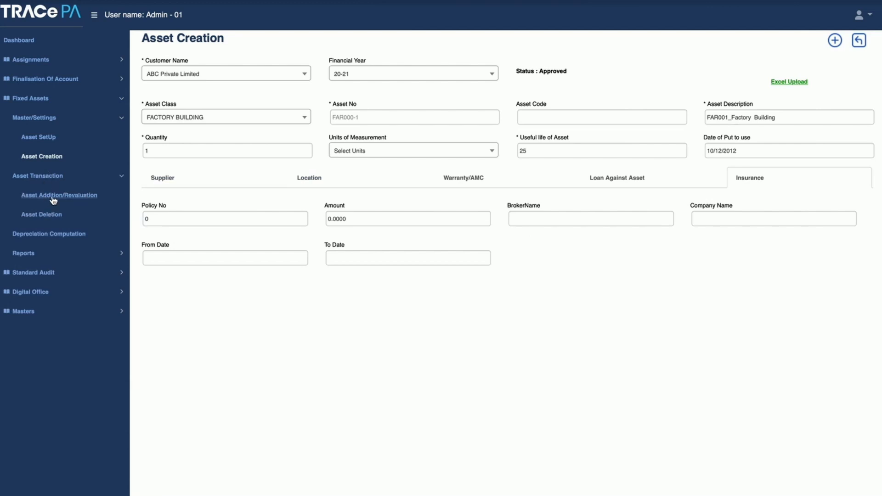
left_click(53, 196)
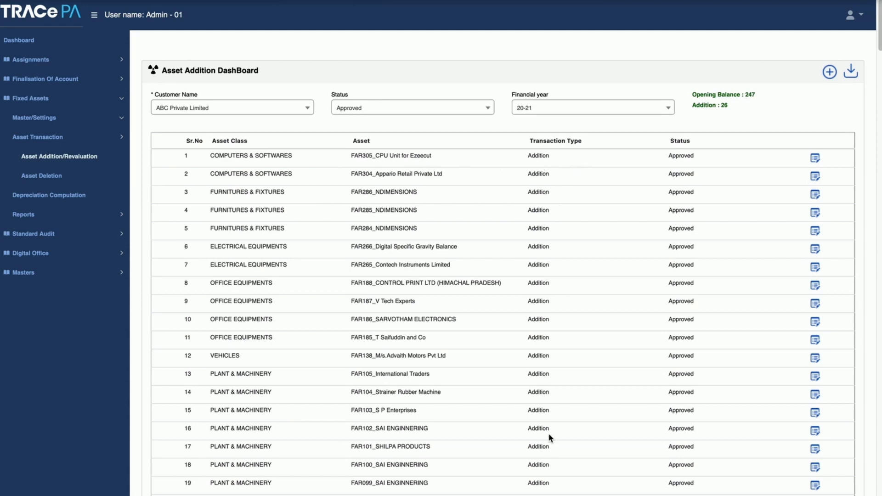
View the addition record of asset FAR305_CPU Unit for Ezeecut and return to the Asset Addition dashboard
left_click(815, 158)
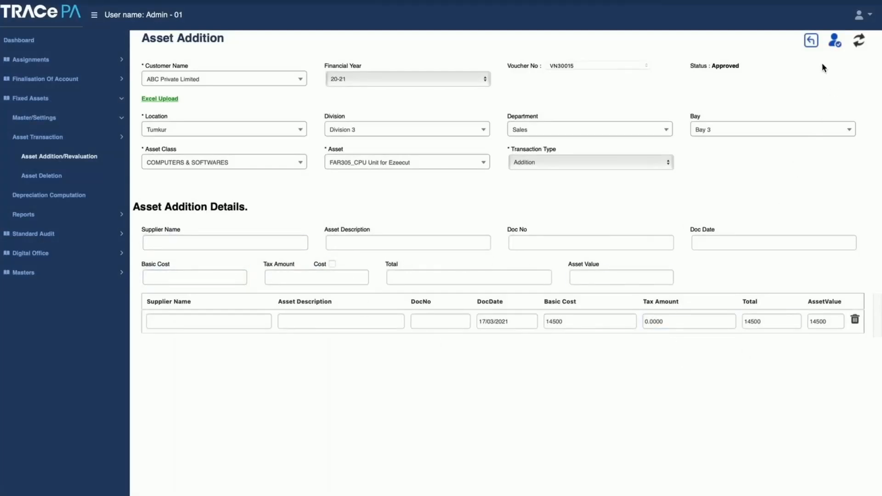
left_click(812, 40)
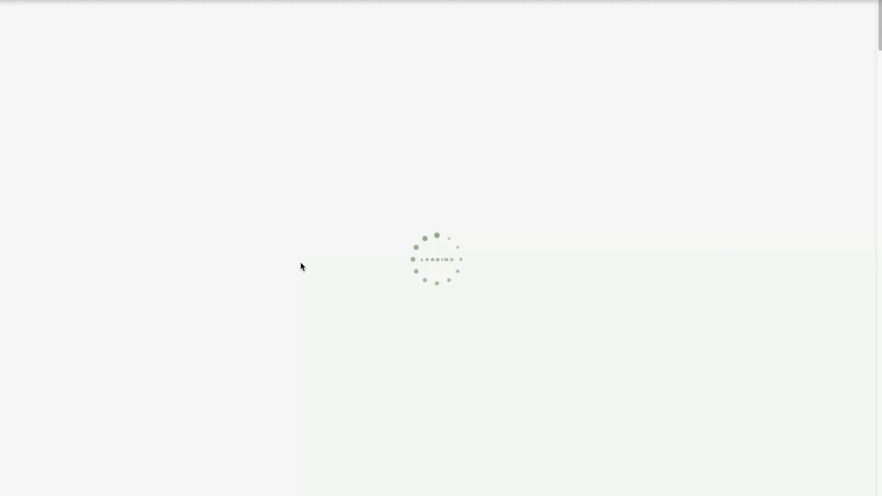
Open the Asset Deletion dashboard and filter ABC Private Limited's deletions by status Sold and by Transferred
left_click(52, 178)
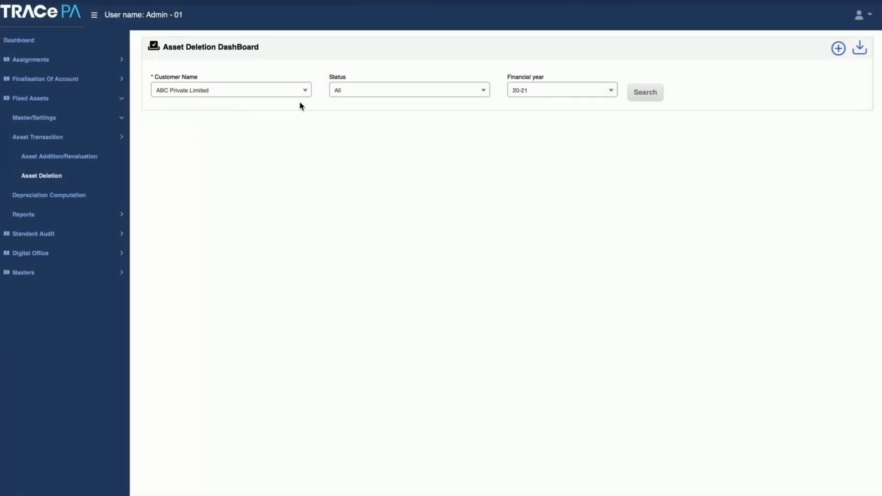
left_click(350, 95)
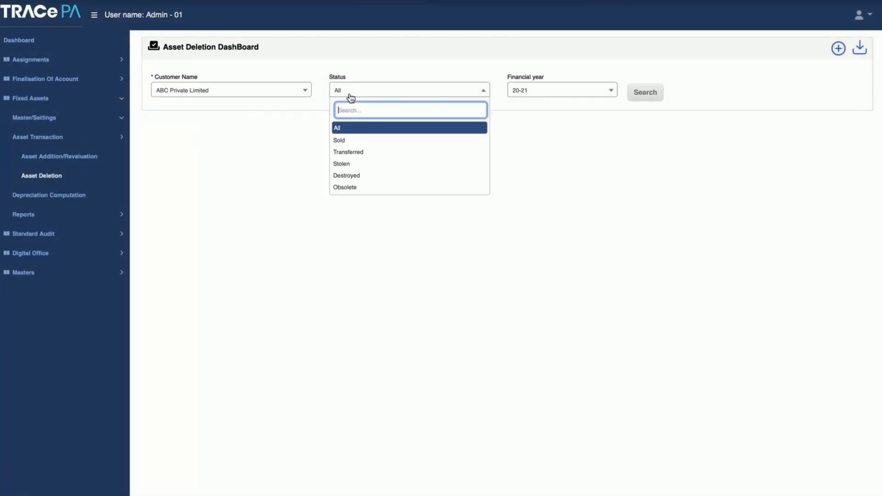
left_click(366, 146)
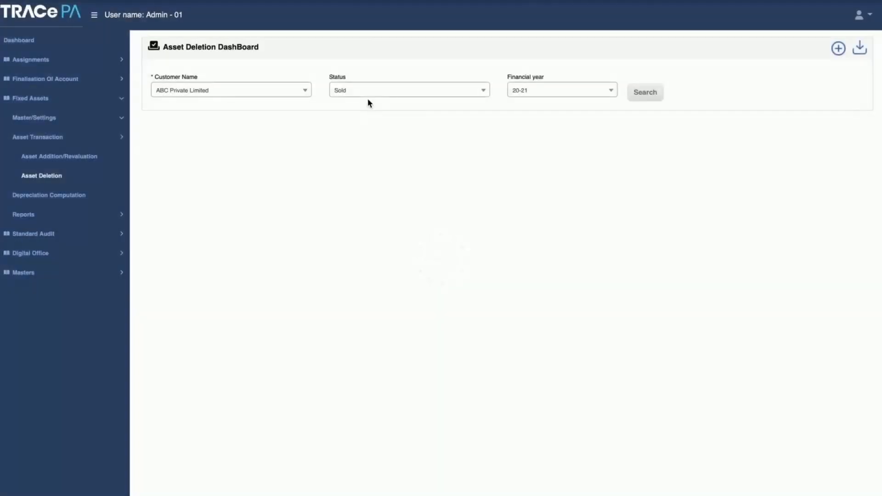
left_click(370, 93)
left_click(364, 156)
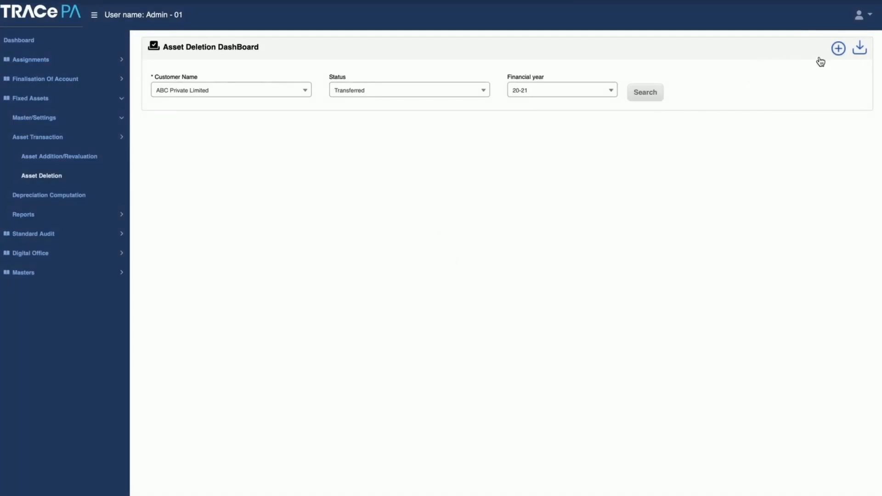
View the blank form for a new asset deletion and return to the Asset Deletion dashboard
left_click(839, 50)
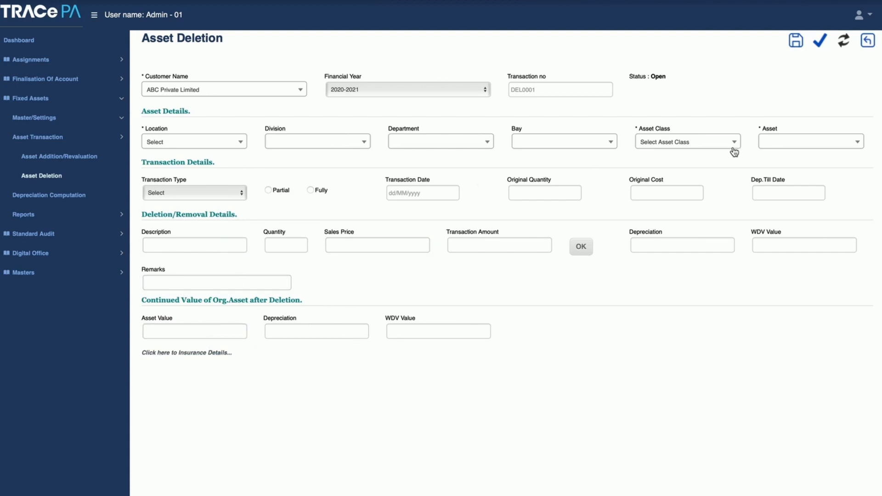
left_click(868, 43)
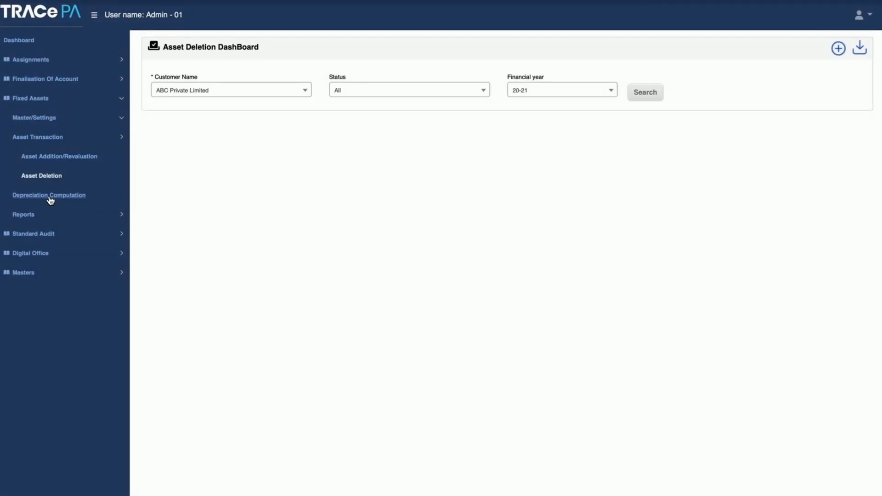
Run the yearly Depreciation Computation for ABC Private Limited on the Companies Act basis with the SLM method
left_click(50, 197)
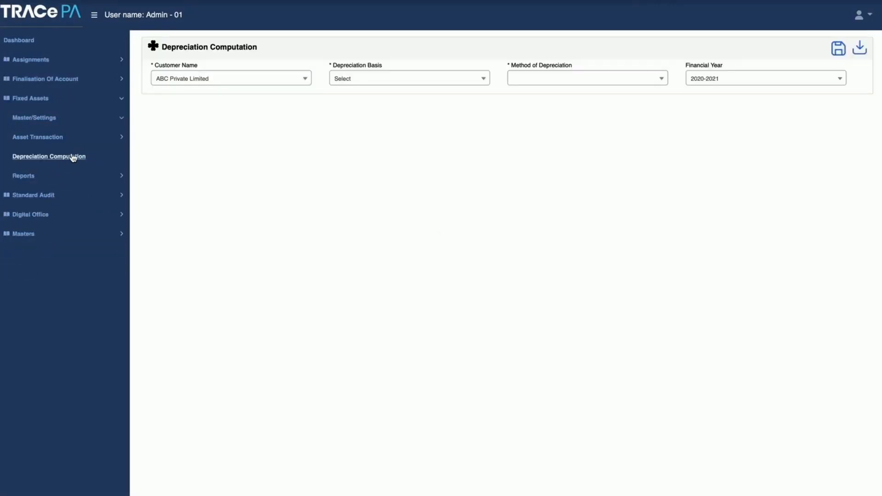
left_click(359, 80)
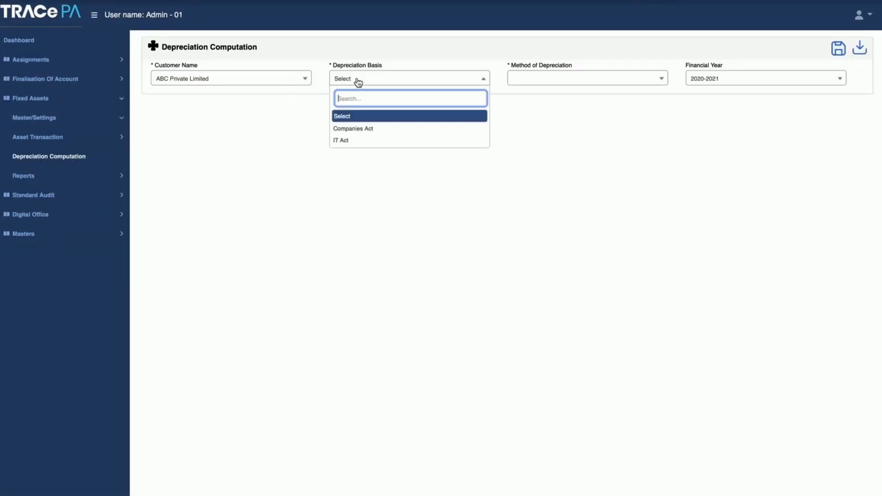
left_click(363, 130)
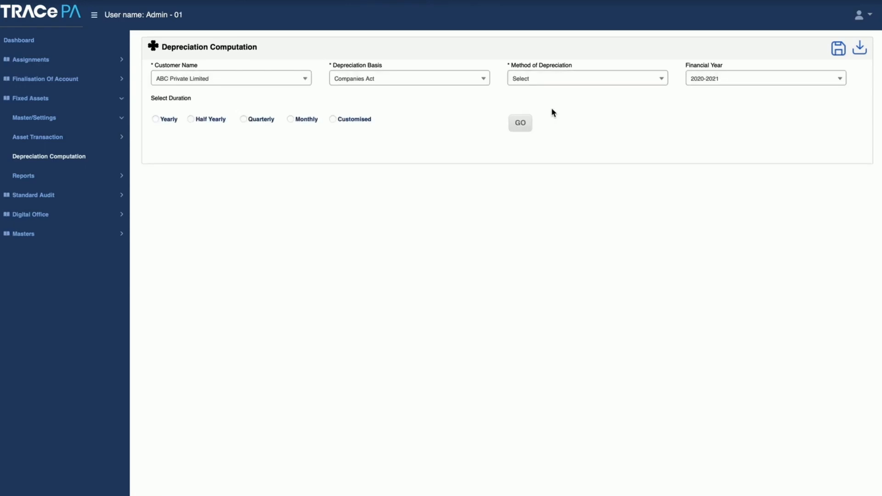
left_click(552, 80)
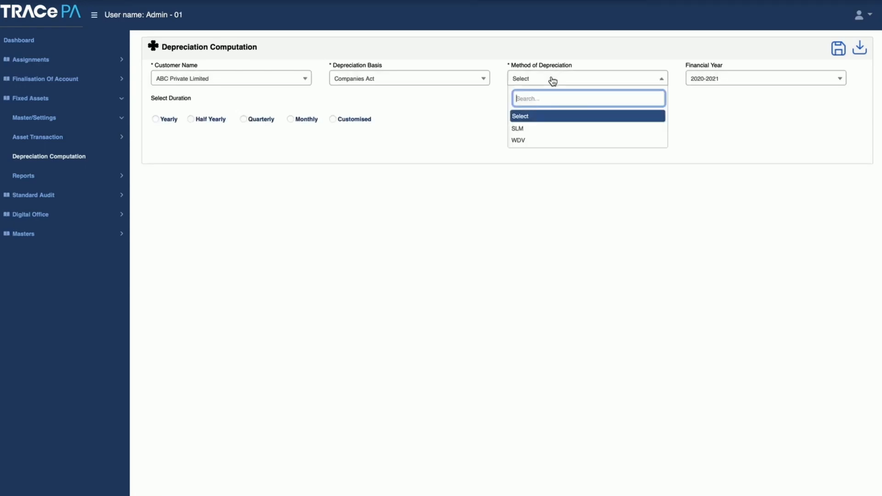
left_click(541, 133)
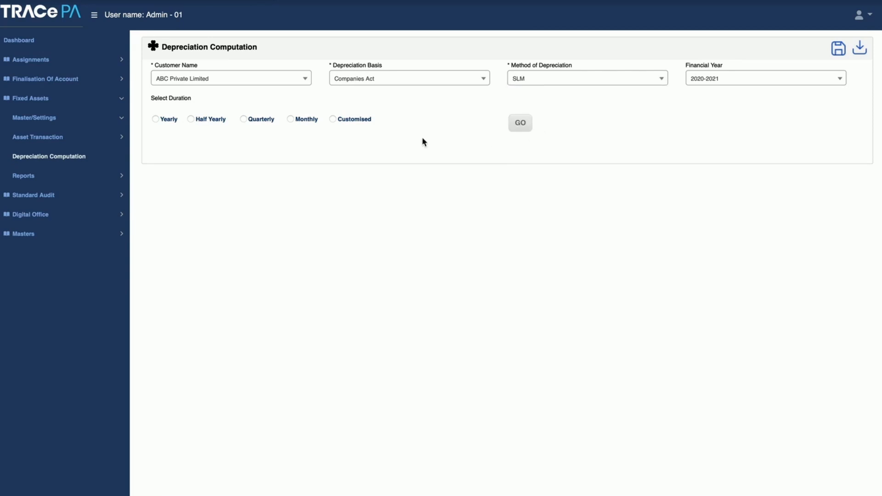
left_click(162, 118)
left_click(525, 126)
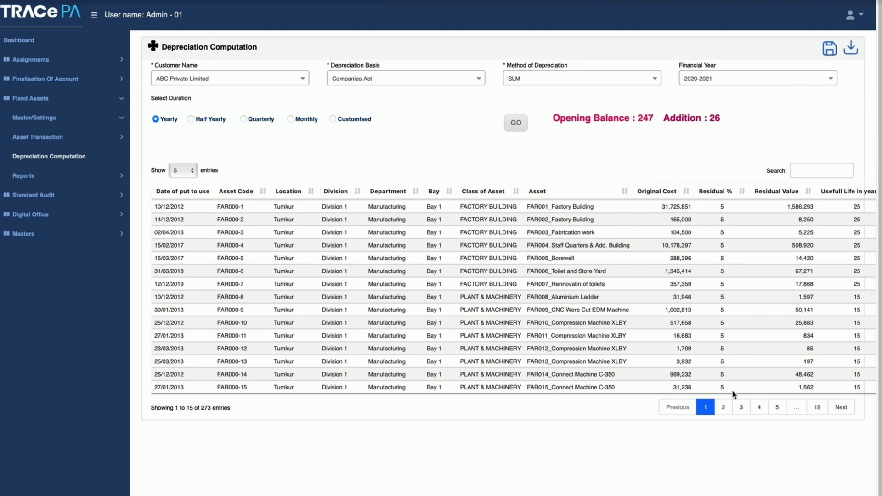
Examine the depreciation table's columns through to the depreciation for the period and WDV closing value
scroll(503, 265, "right", 5)
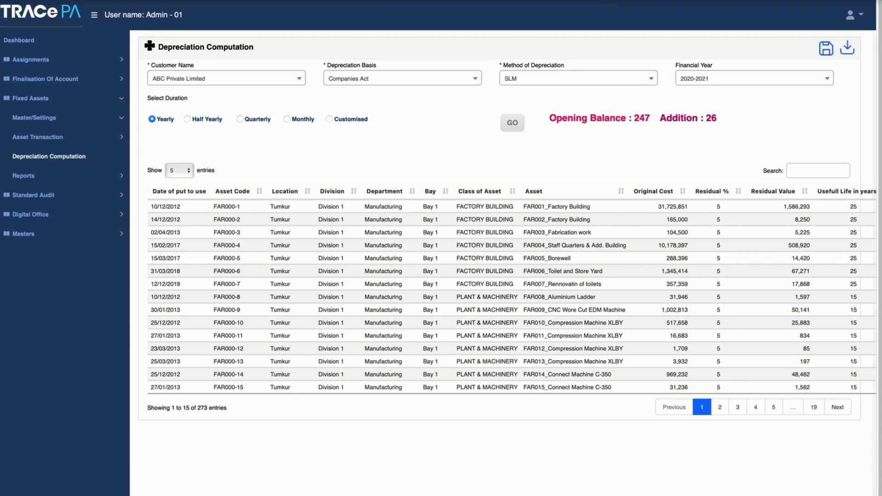
scroll(503, 264, "right", 5)
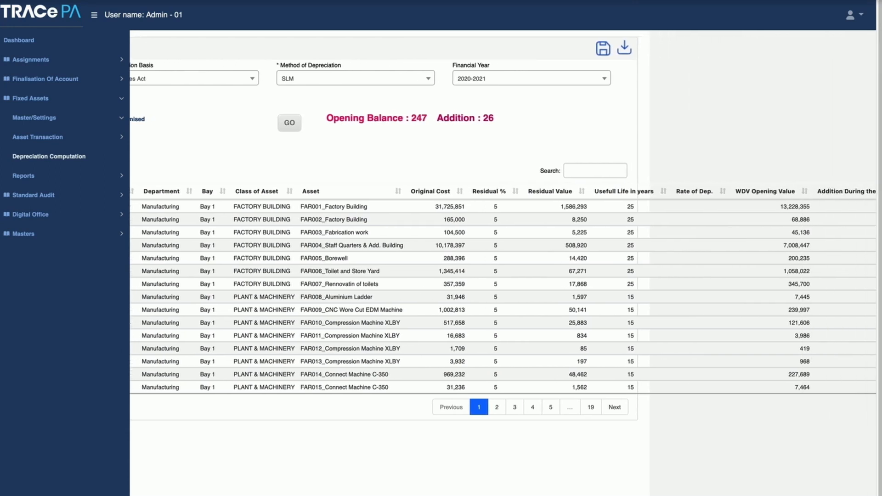
scroll(503, 264, "right", 2)
scroll(503, 265, "right", 4)
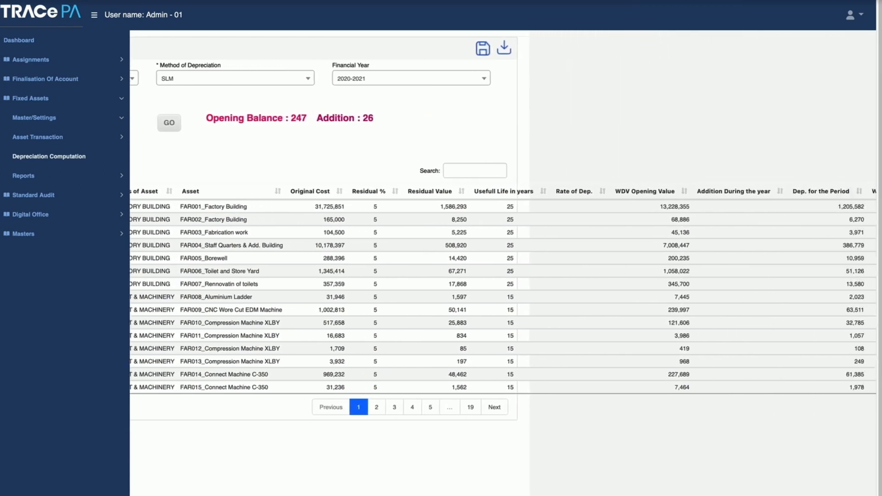
scroll(503, 264, "right", 2)
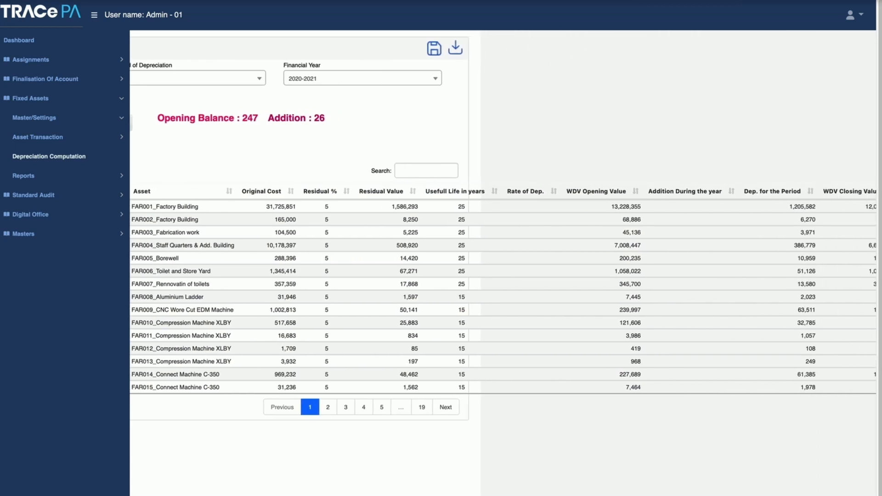
scroll(503, 265, "right", 1)
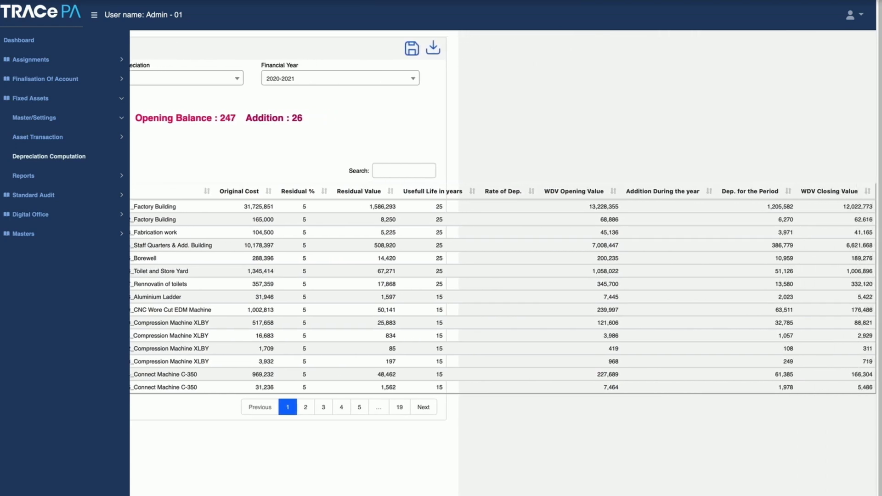
scroll(503, 264, "left", 10)
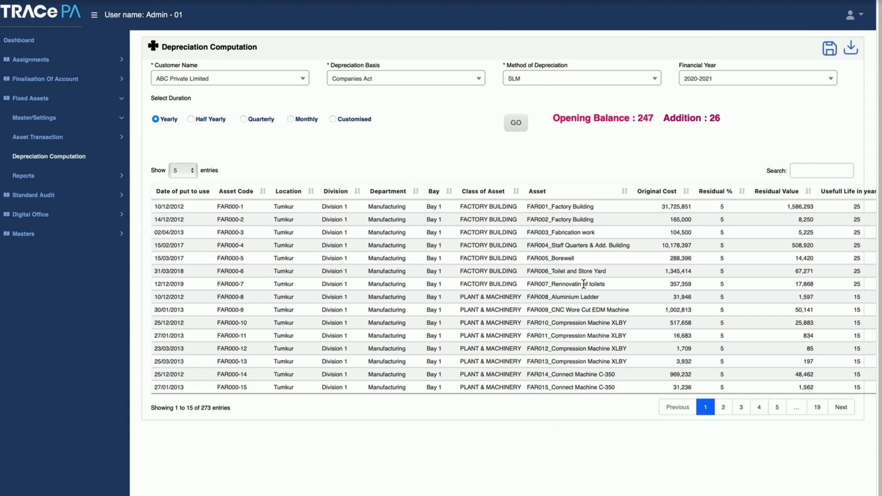
Change the Companies Act computation's method of depreciation to WDV
left_click(544, 80)
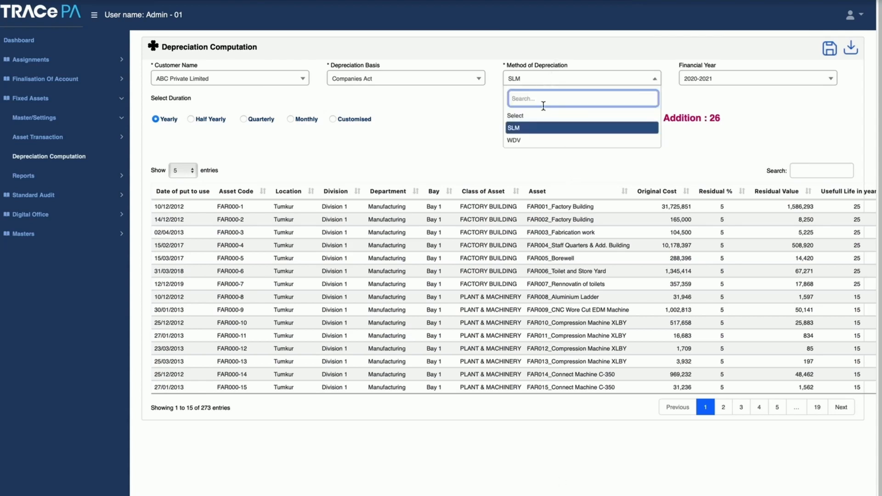
left_click(544, 143)
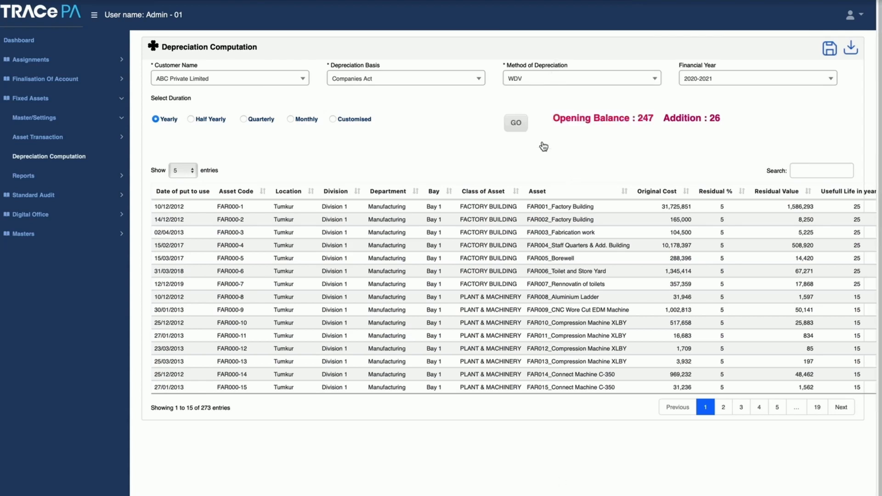
left_click(530, 81)
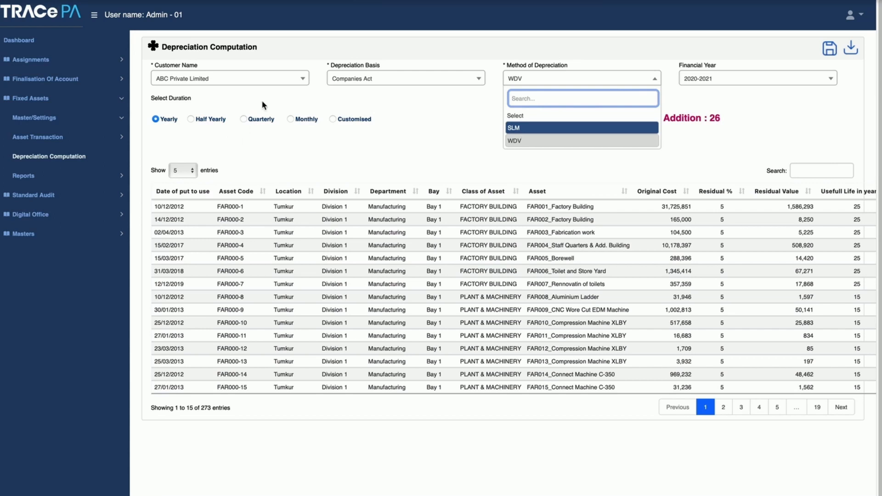
Set the depreciation basis to IT Act, the method to WDV and the financial year to 2020-2021
left_click(334, 82)
left_click(348, 142)
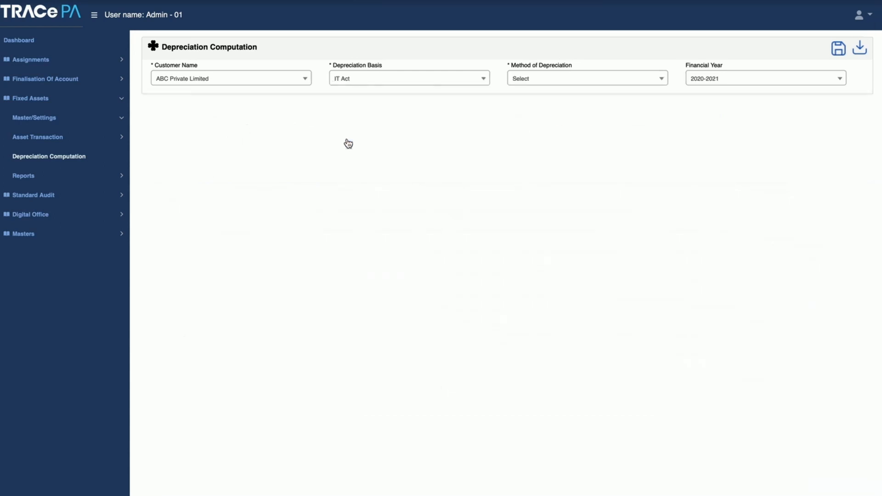
left_click(566, 82)
left_click(520, 131)
left_click(737, 80)
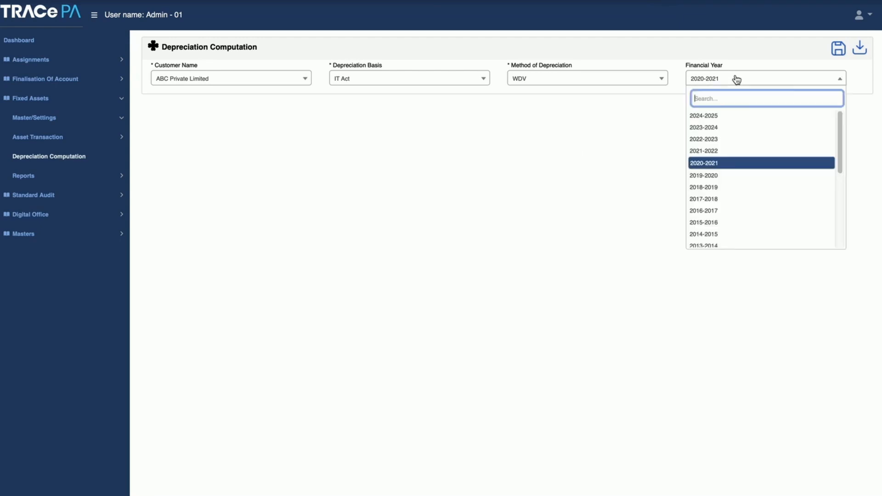
left_click(716, 169)
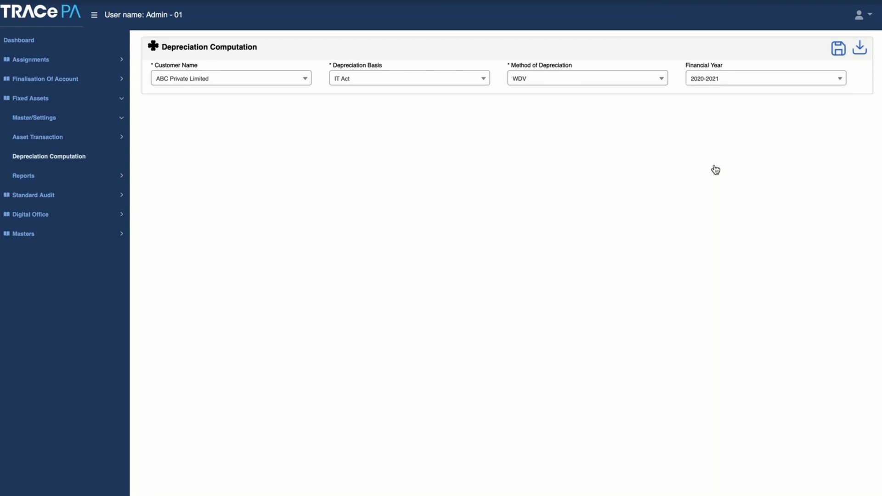
Clear the method of depreciation for the IT Act basis and choose WDV again
left_click(536, 81)
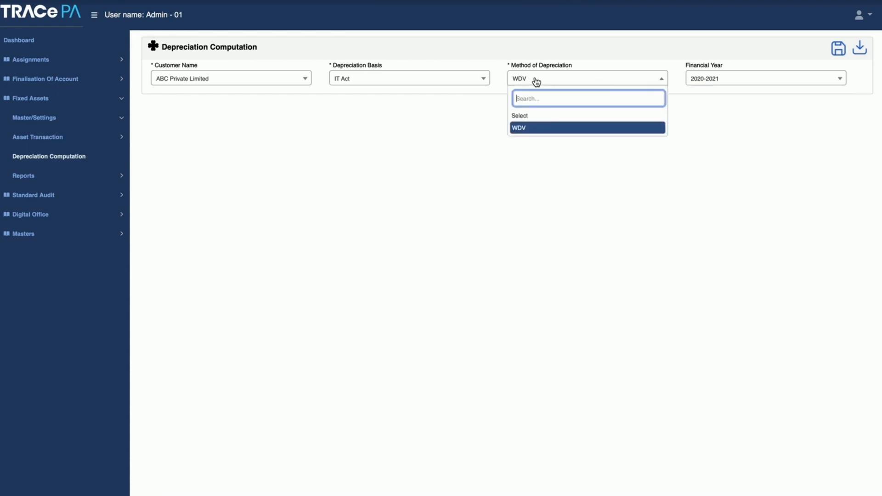
left_click(531, 115)
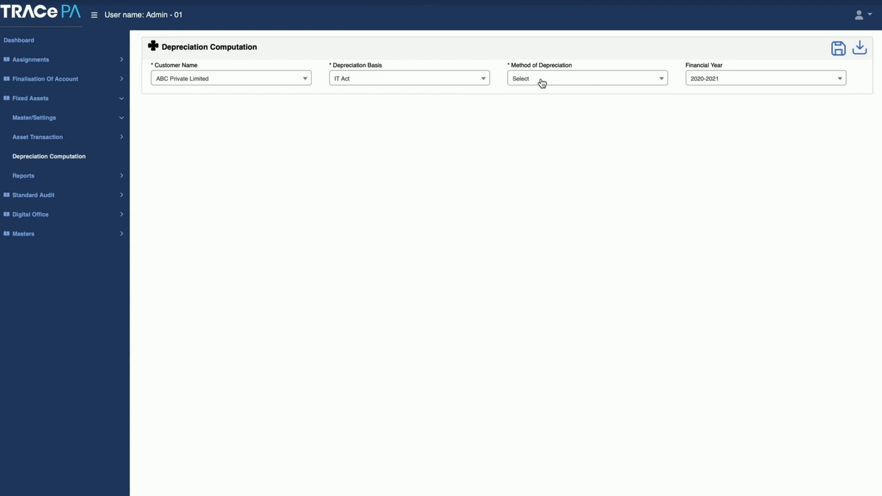
left_click(542, 82)
left_click(531, 129)
Switch the depreciation basis to Companies Act and back to IT Act, reselecting the WDV method
left_click(410, 83)
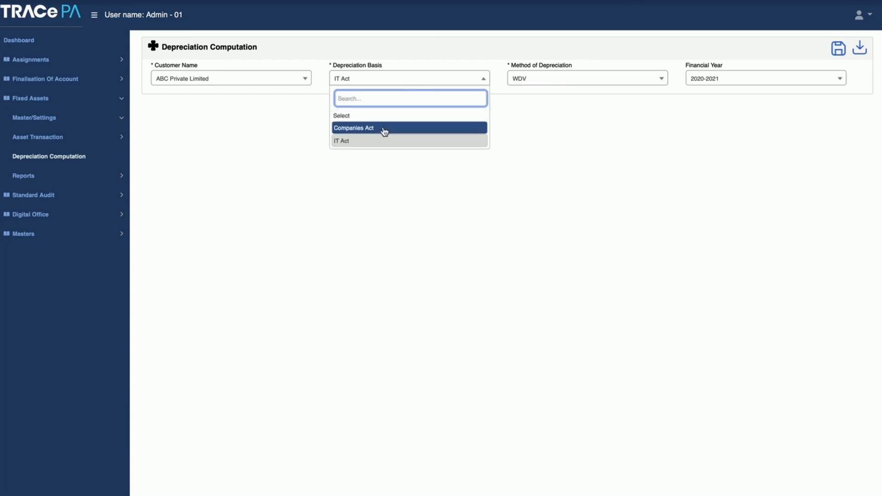
left_click(384, 132)
left_click(412, 82)
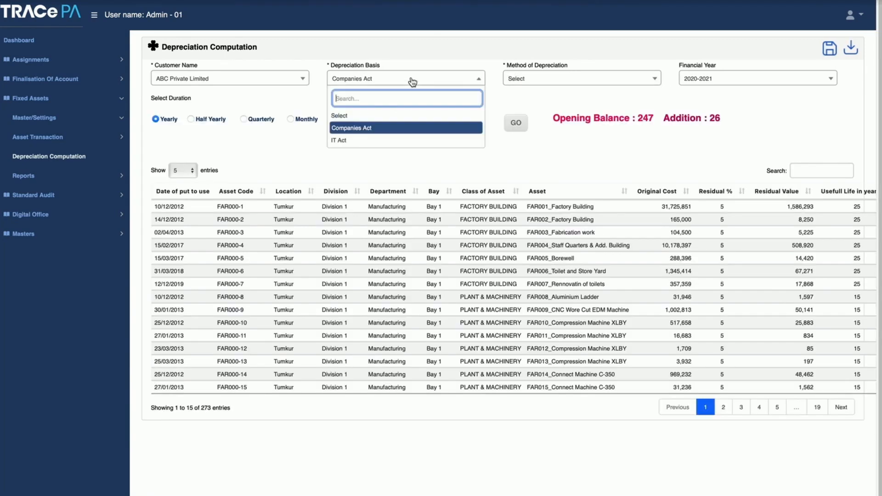
left_click(392, 140)
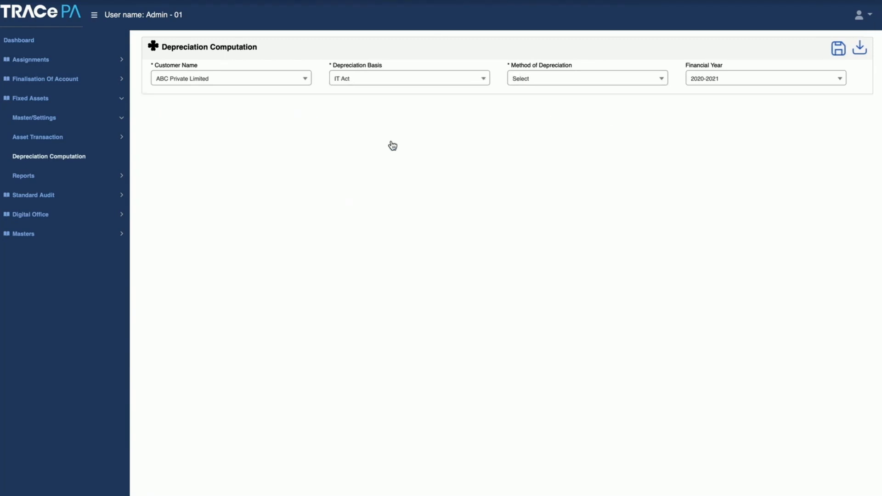
left_click(561, 81)
left_click(546, 131)
Open the Fixed Assets Dynamic Report page, followed by the Assetwise Report page
left_click(31, 179)
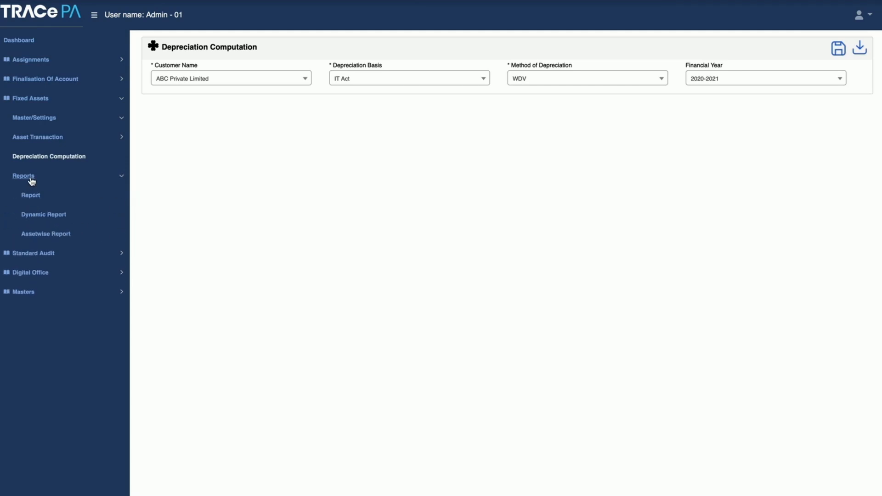
left_click(42, 216)
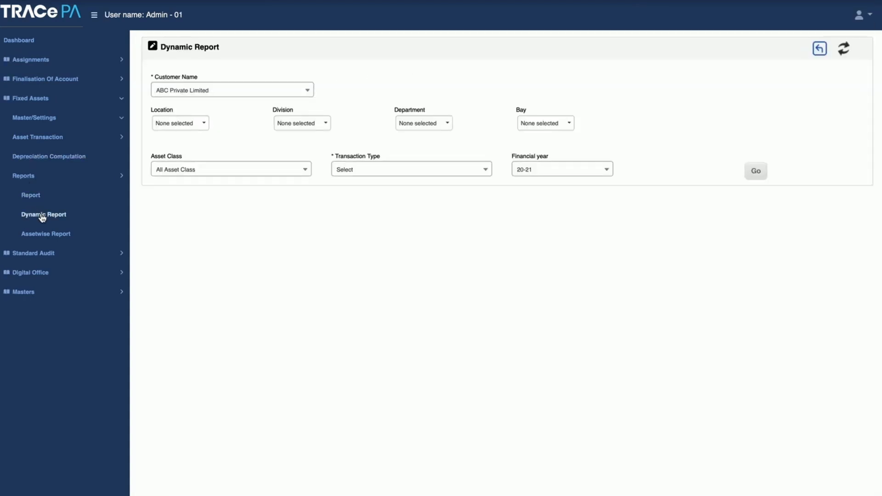
left_click(45, 235)
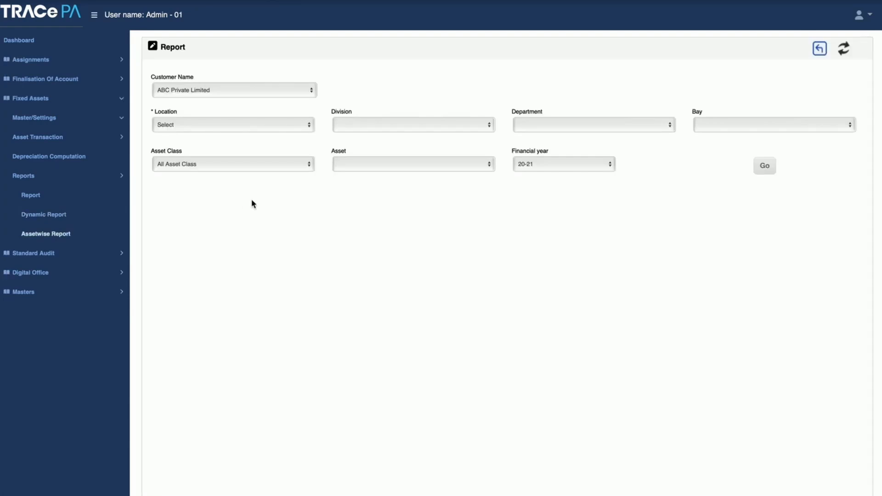
Filter the assetwise report by location Tumkur, Division 1, the Manufacturing department and Bay 1
left_click(239, 124)
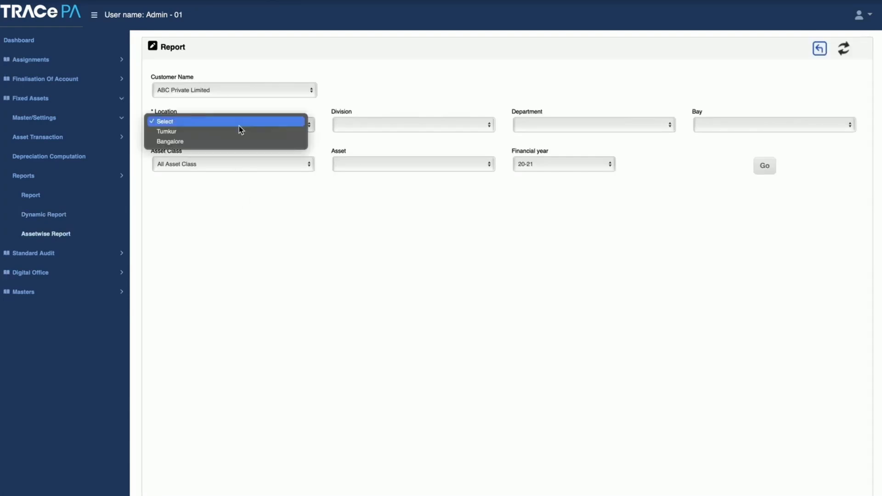
left_click(222, 132)
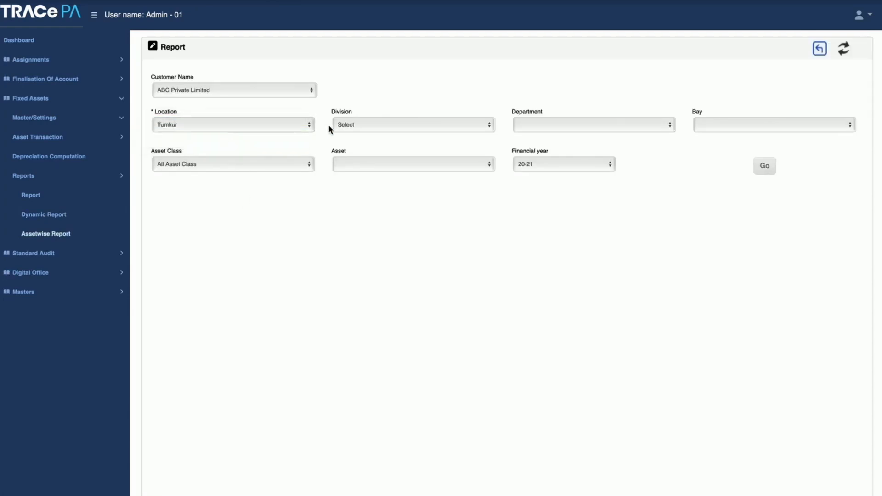
left_click(367, 124)
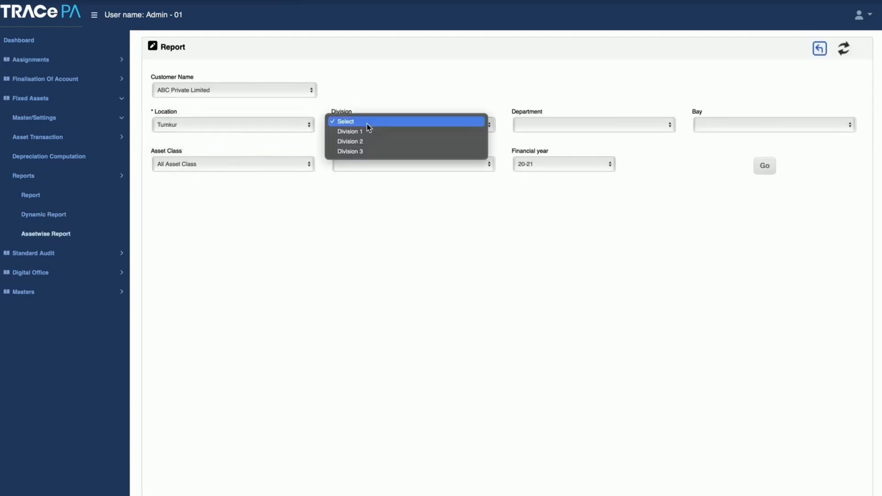
left_click(473, 133)
left_click(562, 124)
left_click(560, 133)
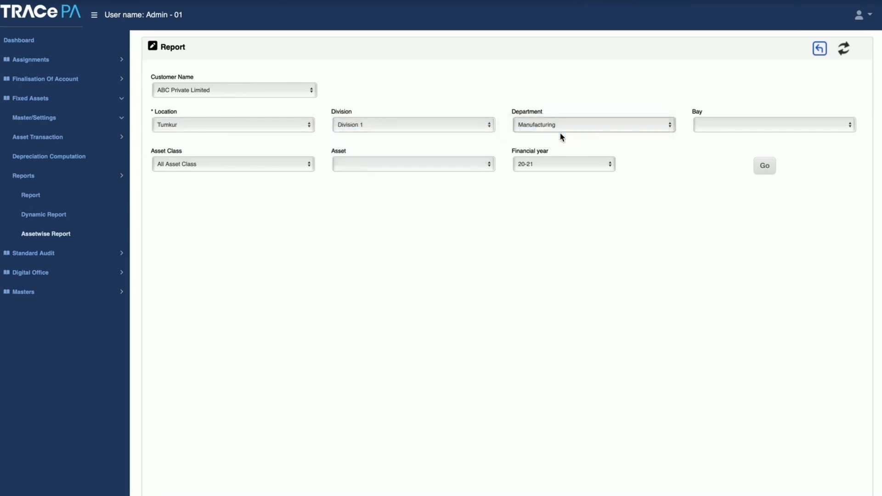
left_click(724, 120)
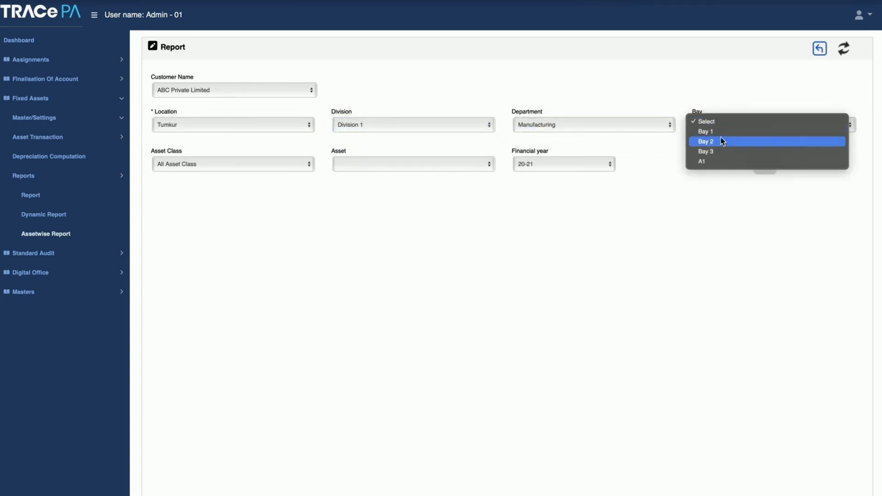
left_click(668, 150)
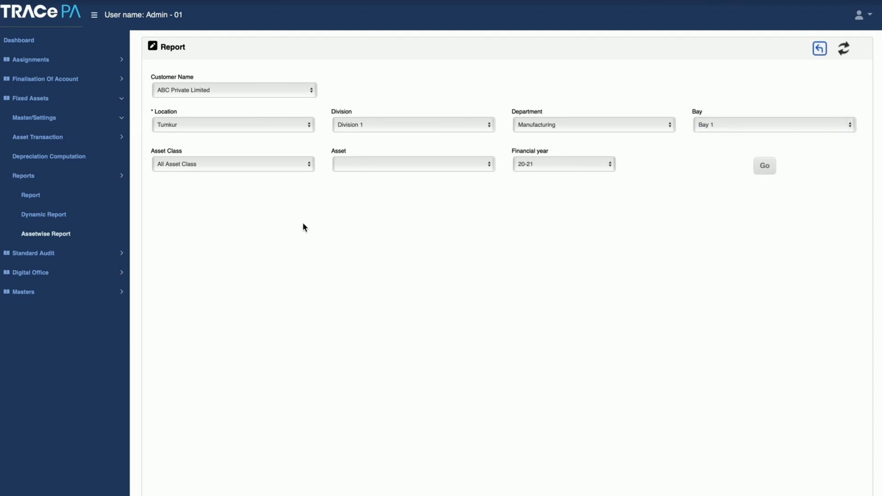
Choose asset class FACTORY BUILDING and asset FAR002_Factory Building, and generate the assetwise report for financial year 20-21
left_click(285, 164)
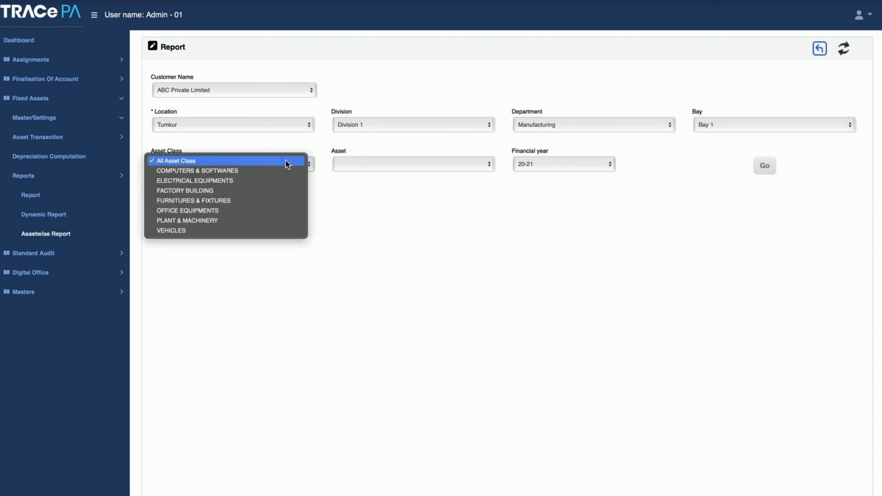
left_click(261, 190)
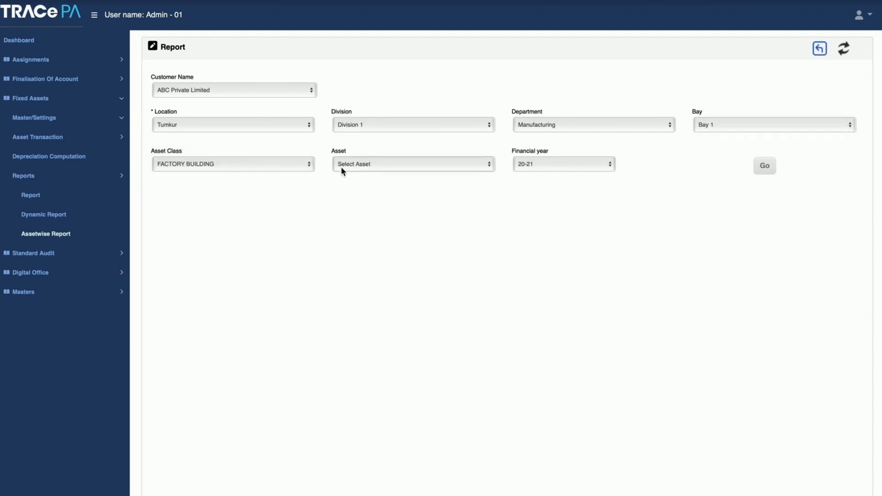
left_click(349, 164)
left_click(387, 182)
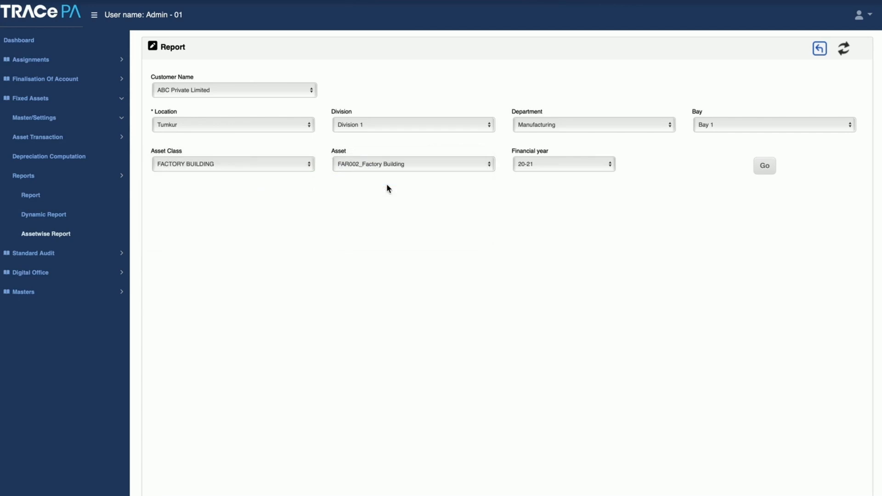
left_click(769, 169)
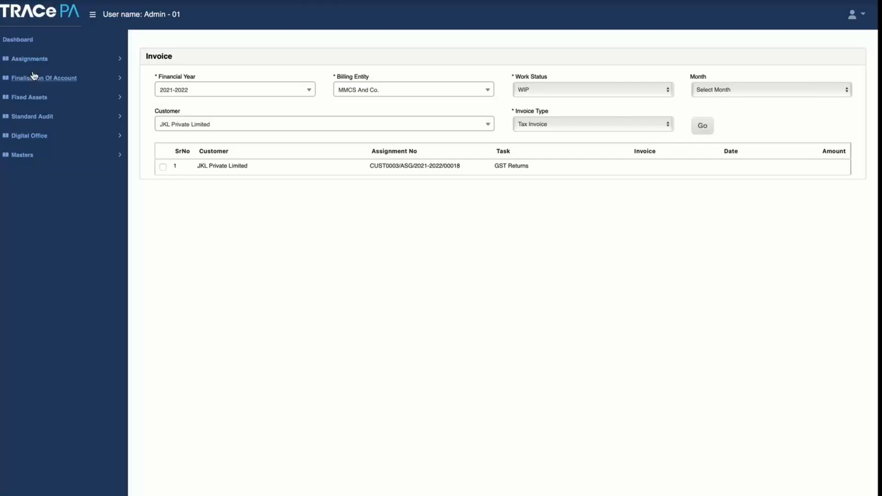
Look through the Finalisation Of Account entries and open the Assignment DashBoard
left_click(26, 79)
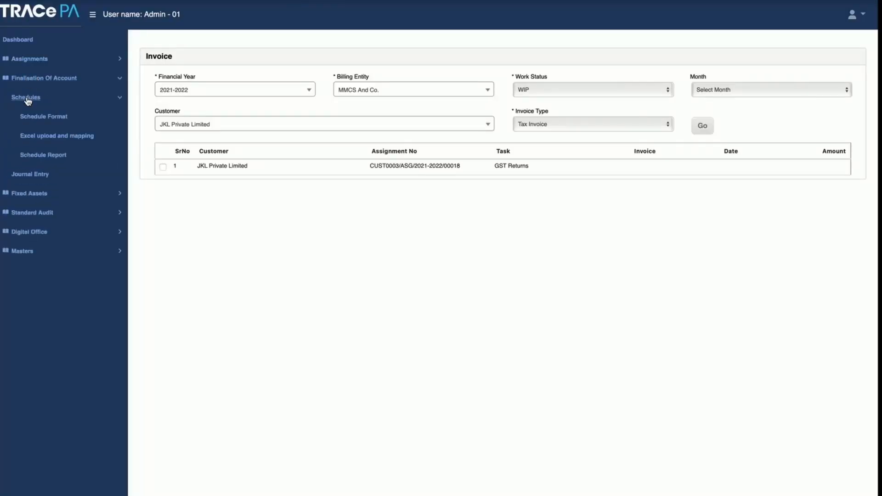
left_click(27, 98)
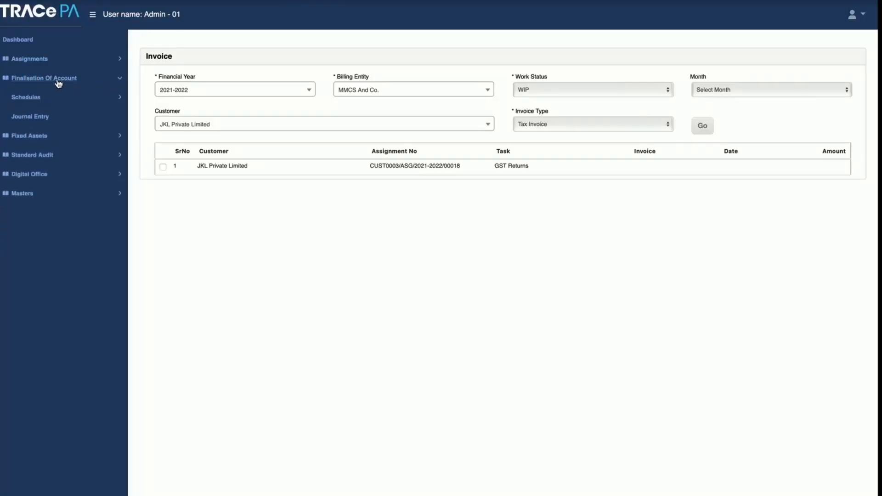
left_click(27, 58)
left_click(31, 79)
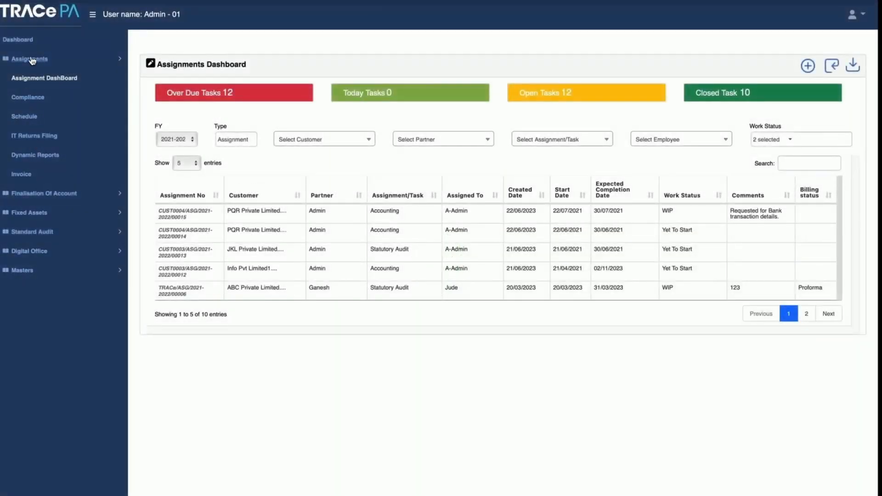
left_click(31, 60)
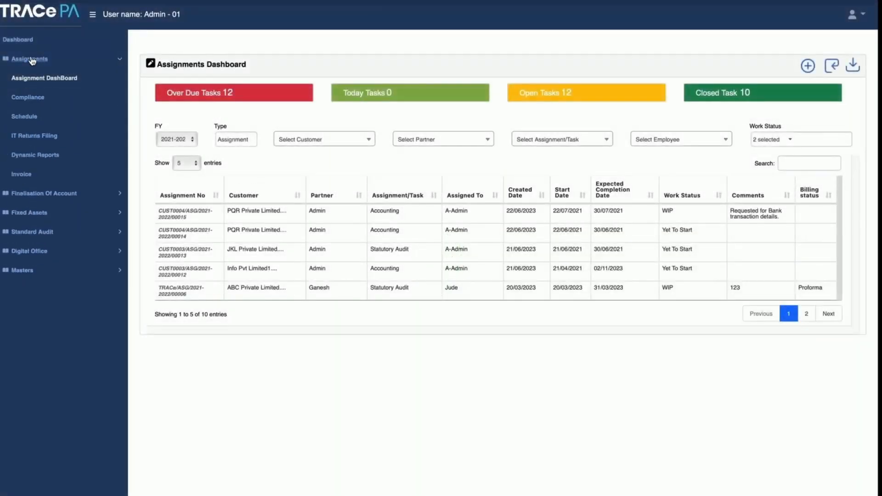
Open the Finalisation Of Account schedule format and display the Balance Sheet template for the Private Limited organization type
left_click(36, 195)
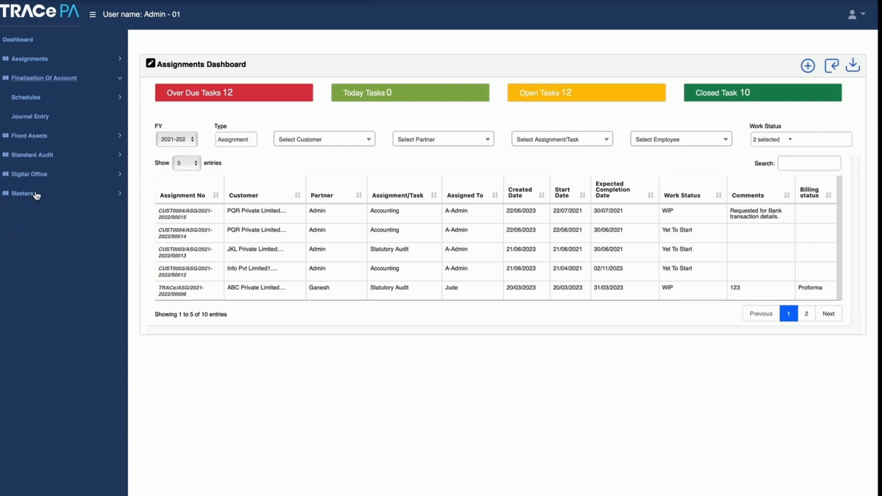
left_click(36, 98)
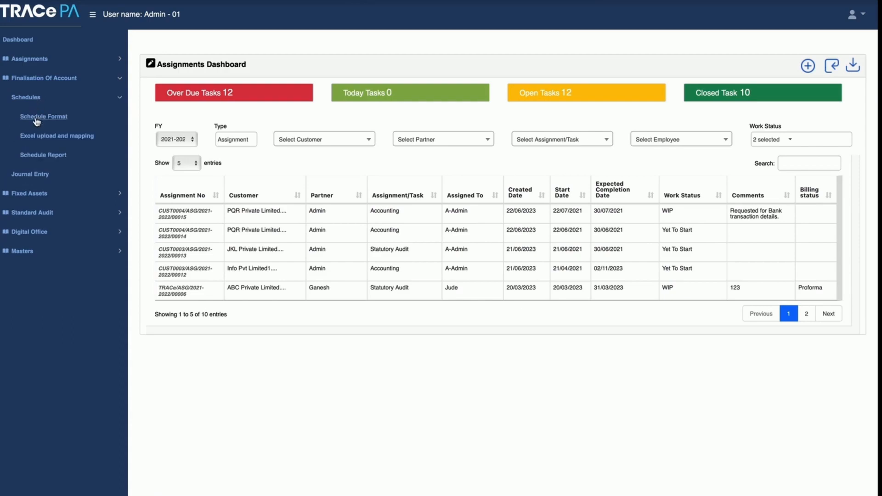
left_click(39, 120)
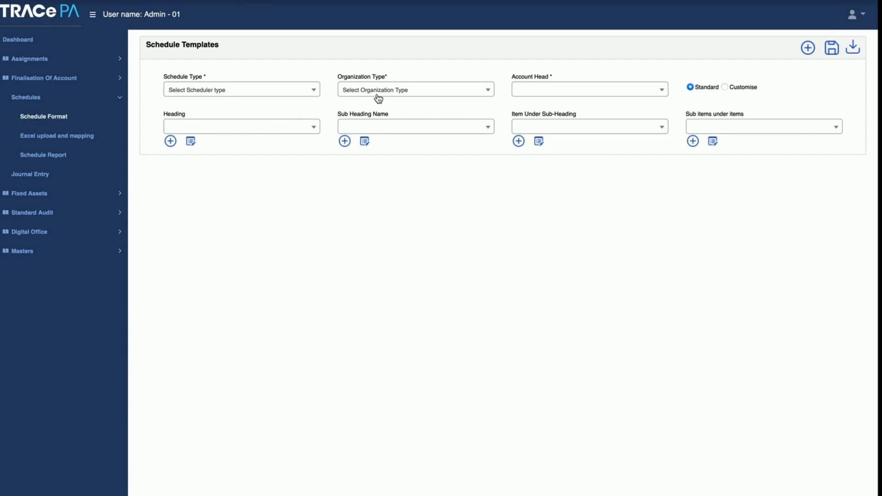
left_click(311, 94)
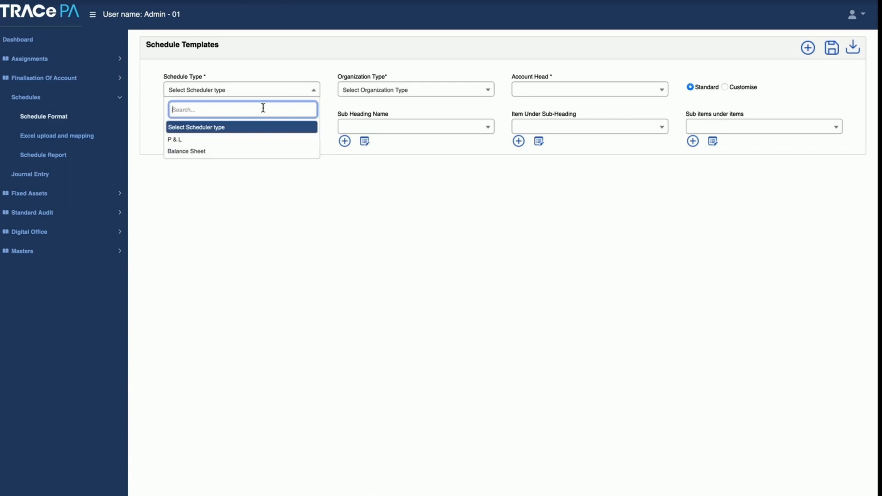
left_click(236, 152)
left_click(379, 92)
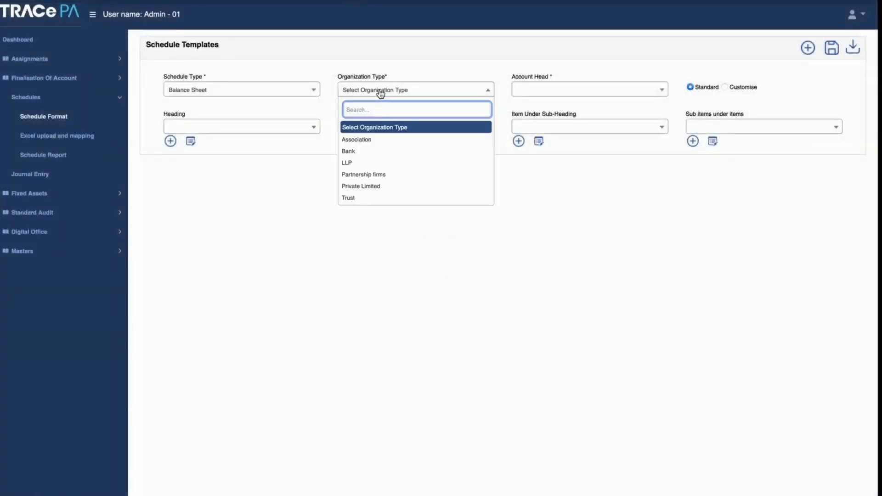
left_click(377, 188)
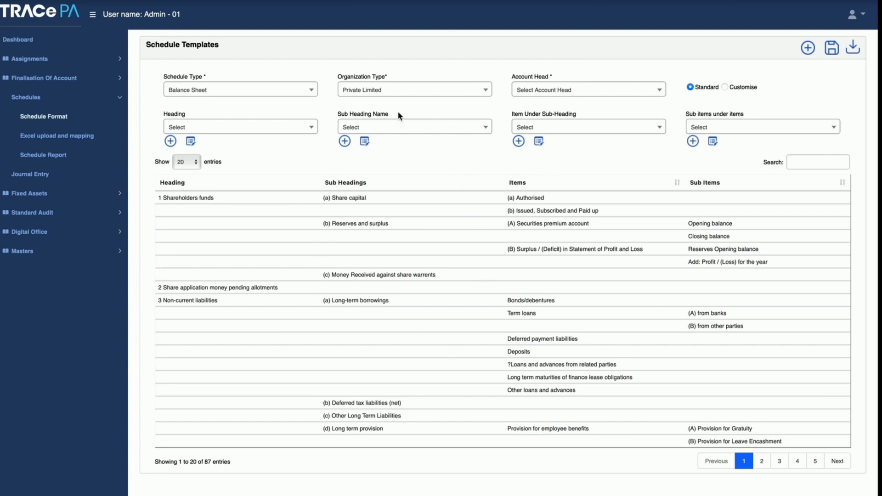
left_click(380, 92)
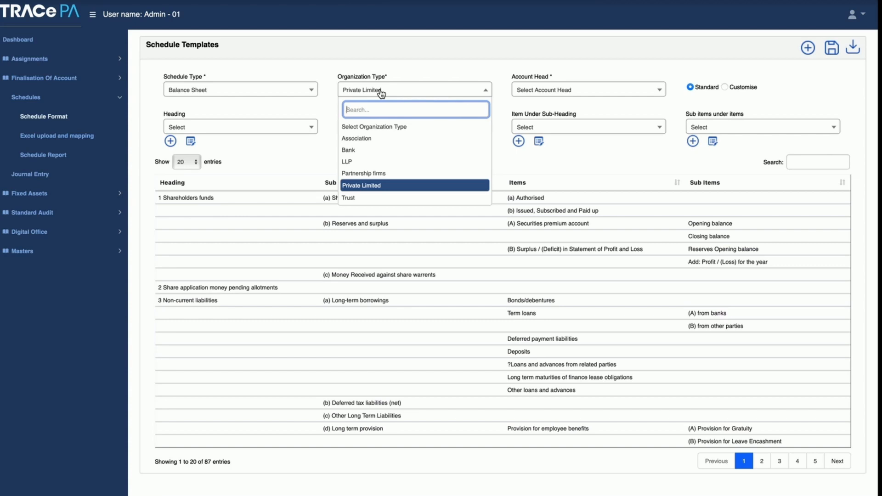
left_click(381, 92)
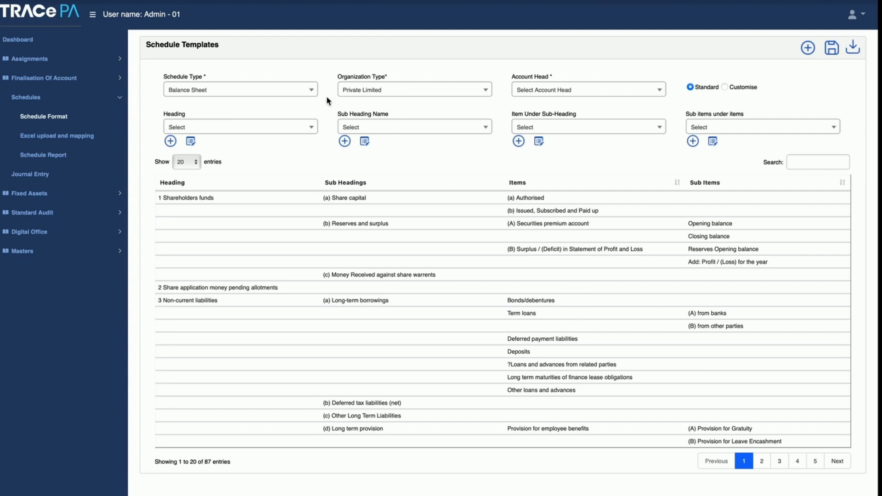
Open Excel upload and mapping for ABC Private Limited's Banglore branch and list only its unmapped descriptions, dismissing the alerts
left_click(54, 137)
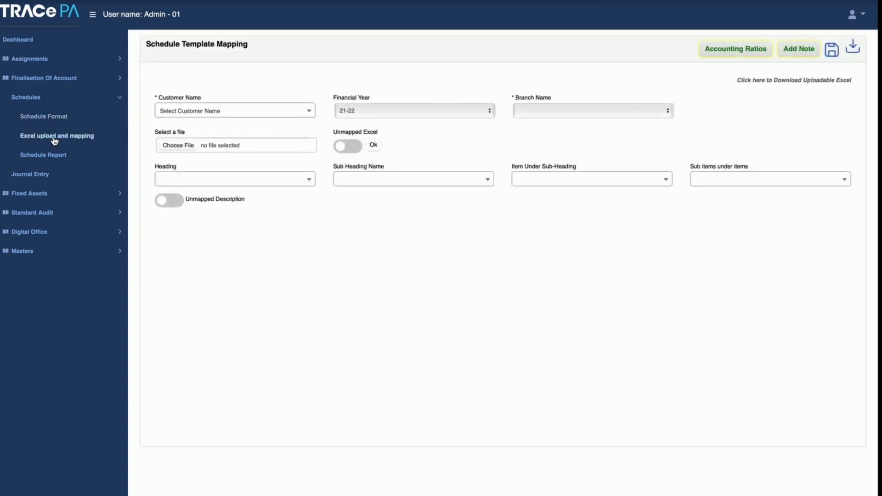
left_click(223, 113)
left_click(212, 160)
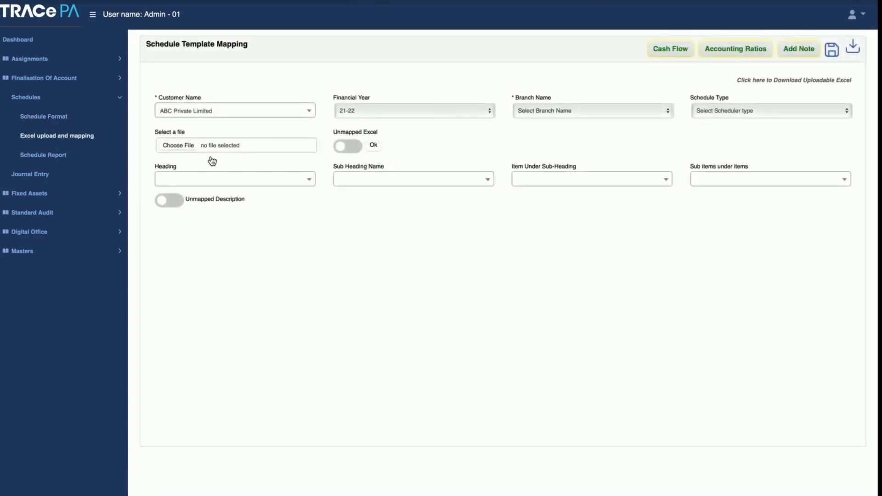
left_click(555, 110)
left_click(554, 118)
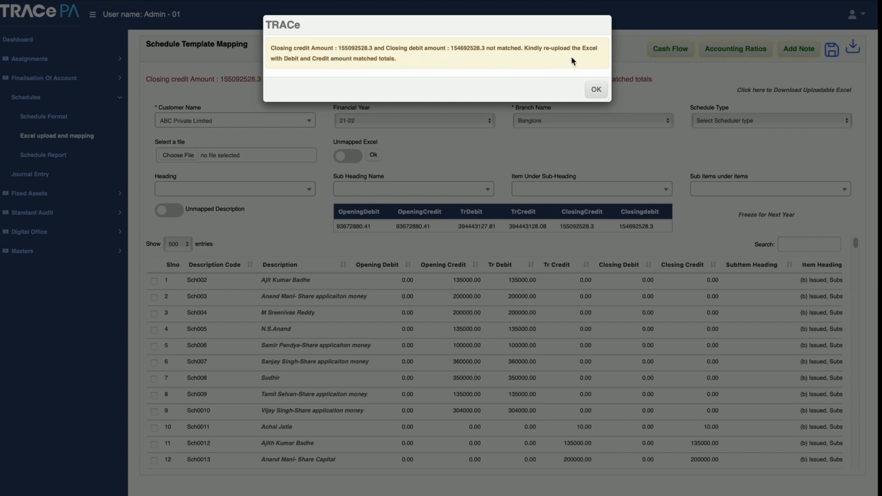
left_click(596, 90)
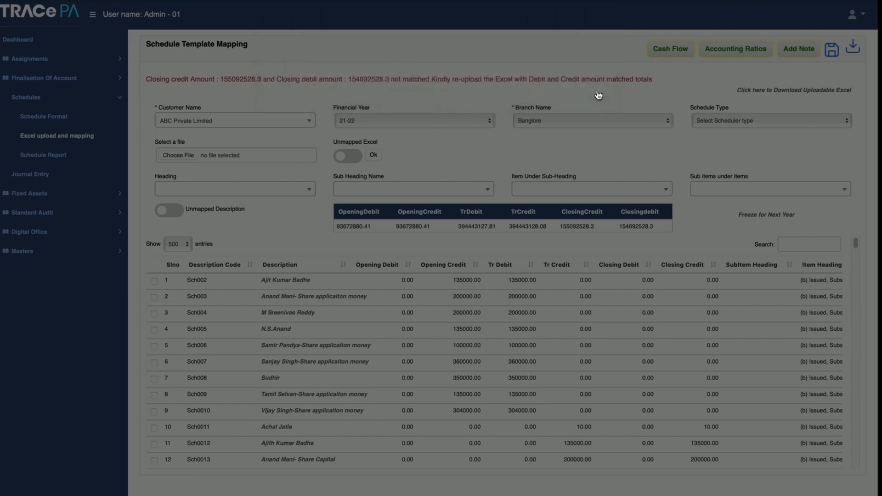
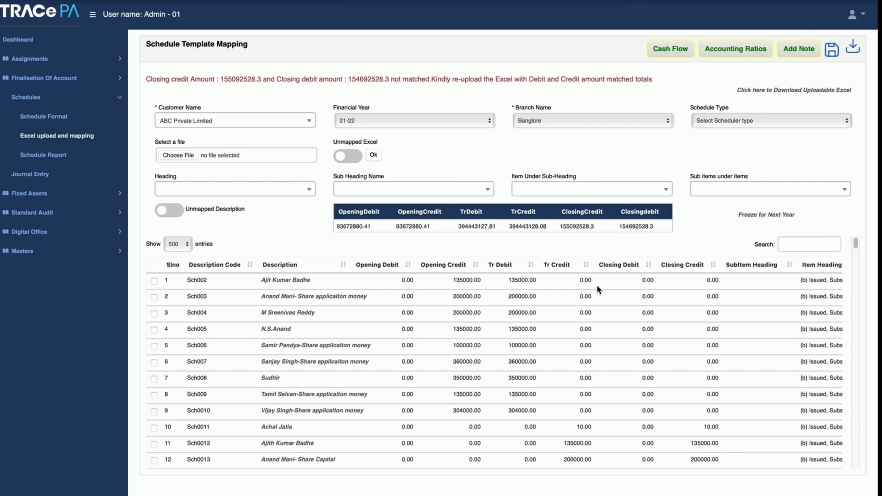
left_click(165, 213)
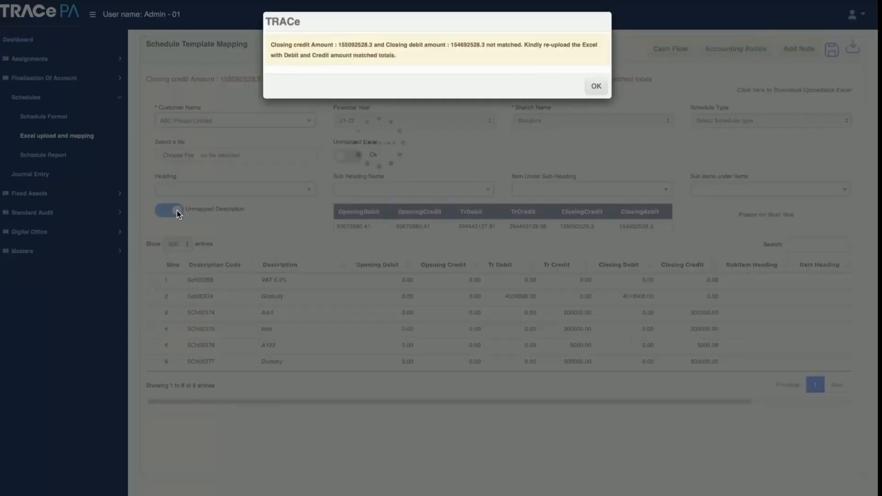
left_click(595, 89)
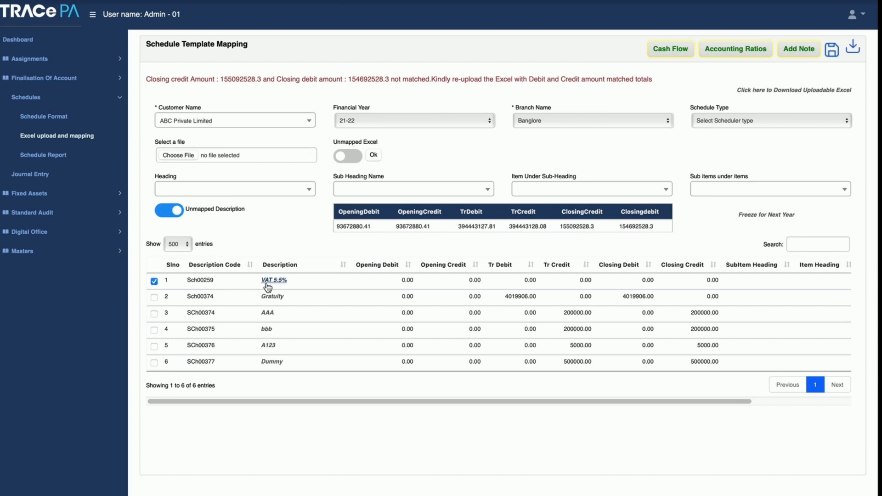
For the VAT 5.5% description, choose schedule type Balance Sheet, heading 1 Shareholders funds and sub heading (a) Share capital
left_click(707, 117)
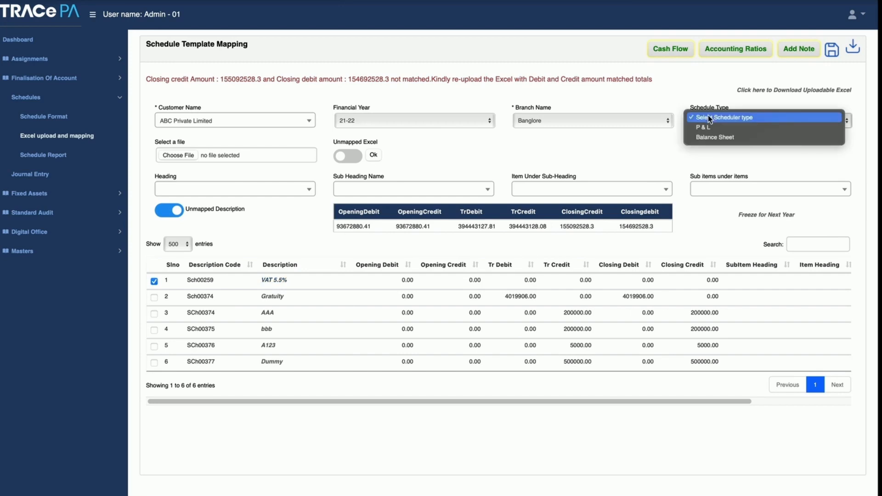
left_click(710, 137)
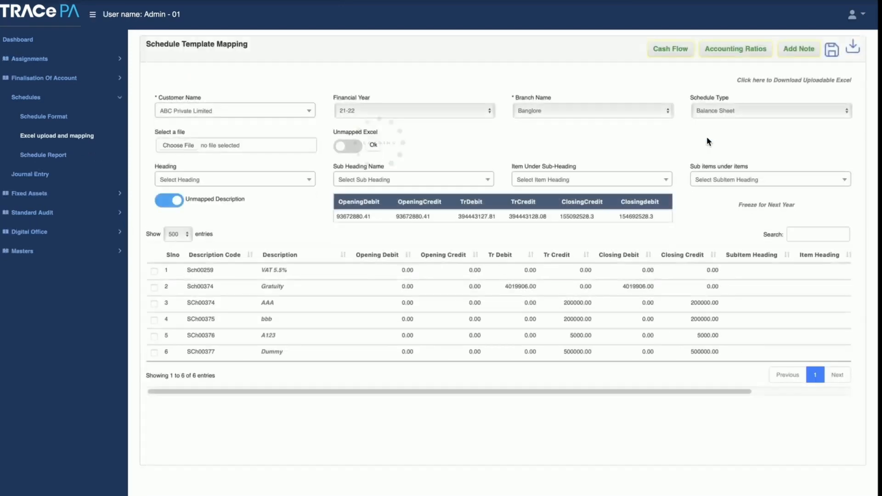
left_click(154, 272)
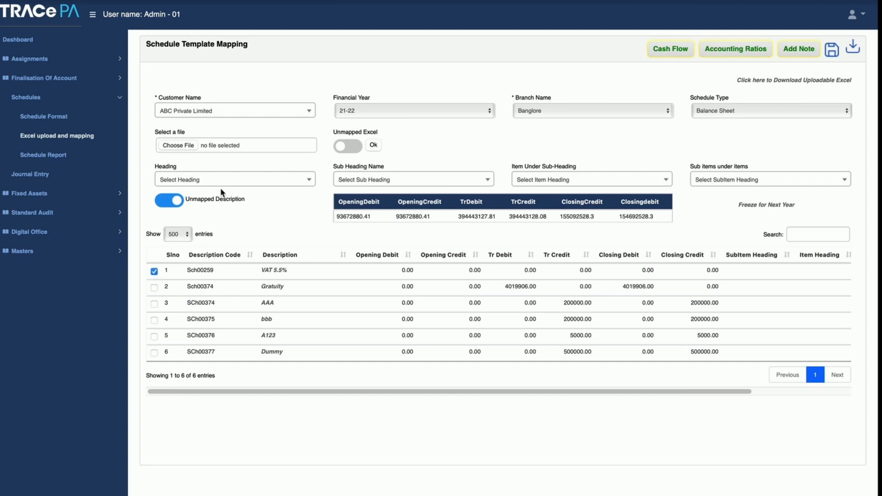
left_click(234, 183)
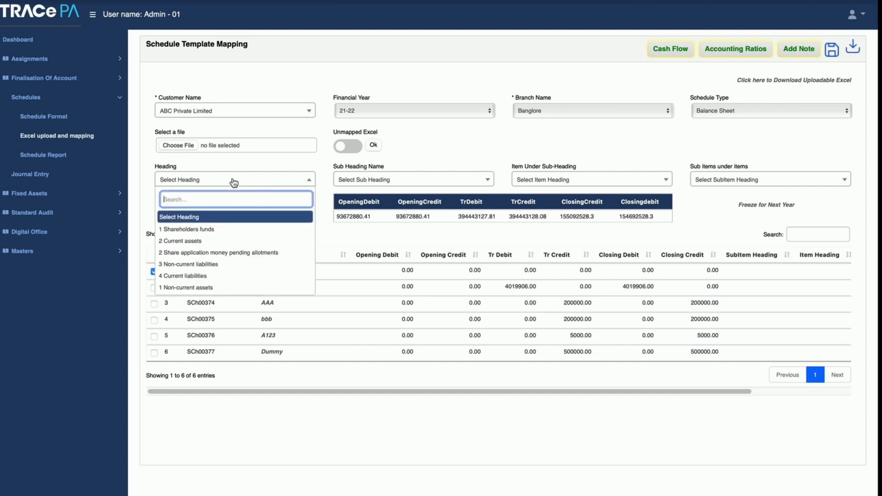
left_click(248, 229)
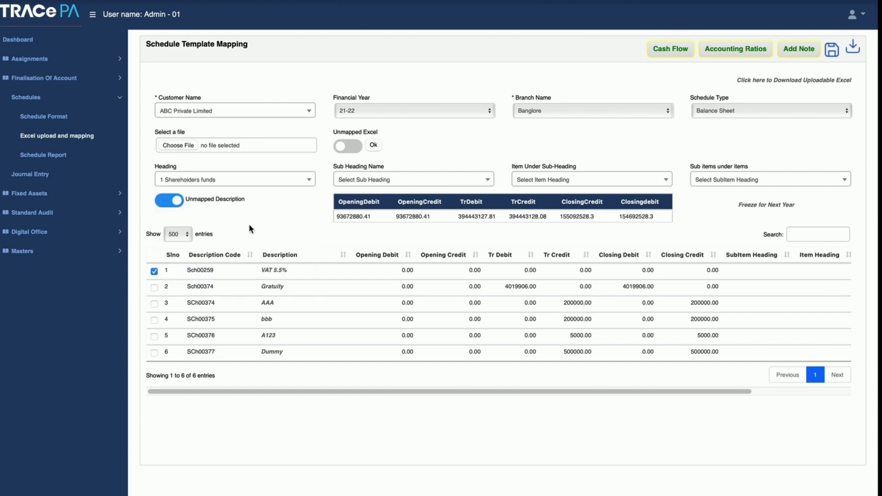
left_click(379, 186)
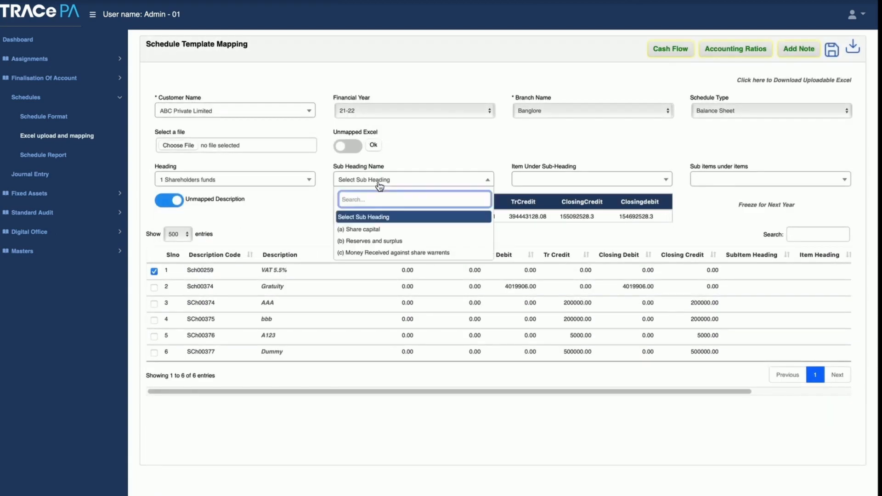
left_click(379, 229)
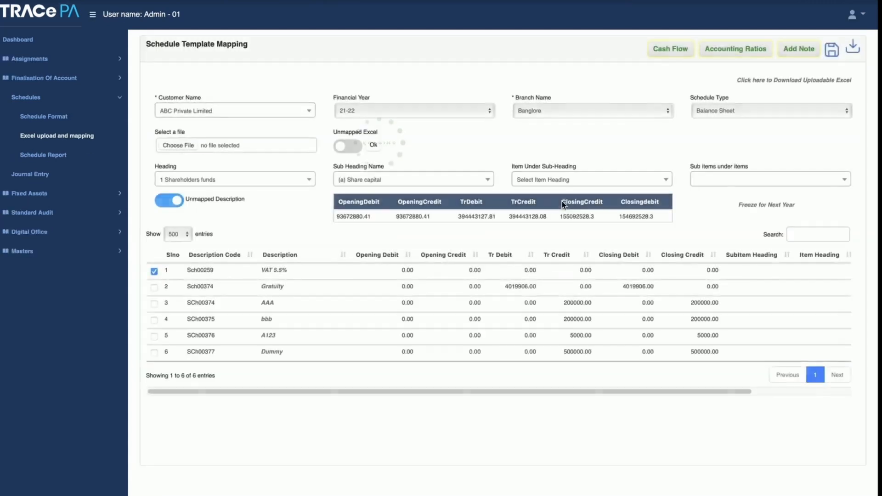
Check the item and sub-item options available for the mapping, and turn off the unmapped description filter to list all descriptions
left_click(569, 186)
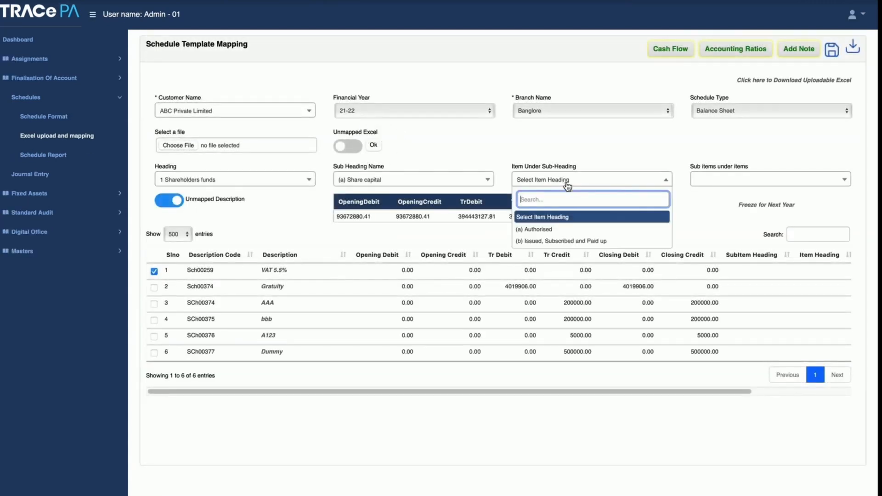
left_click(568, 186)
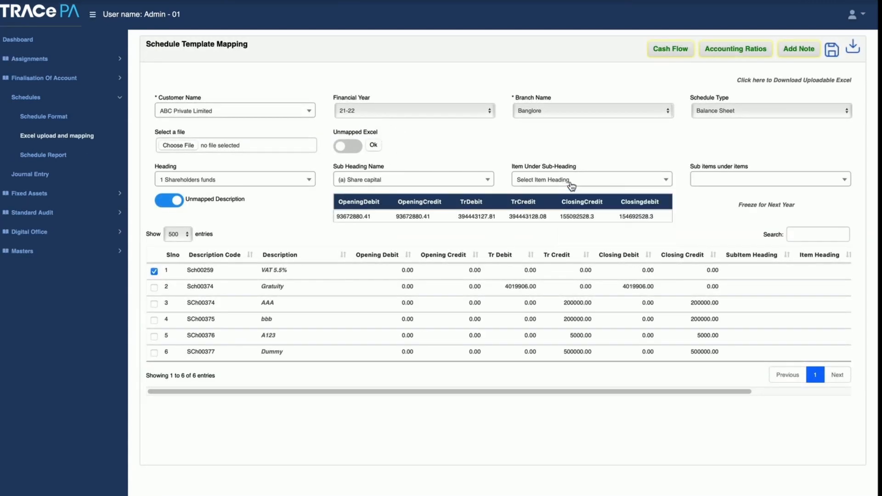
left_click(730, 185)
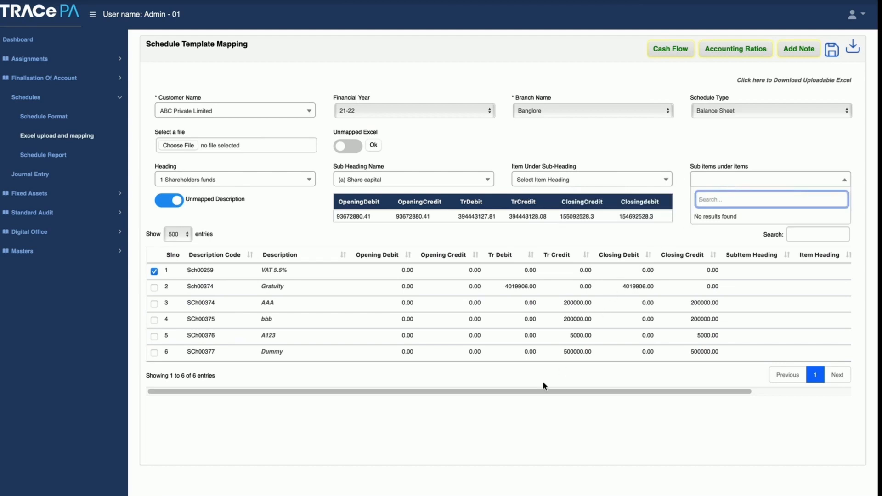
left_click(432, 430)
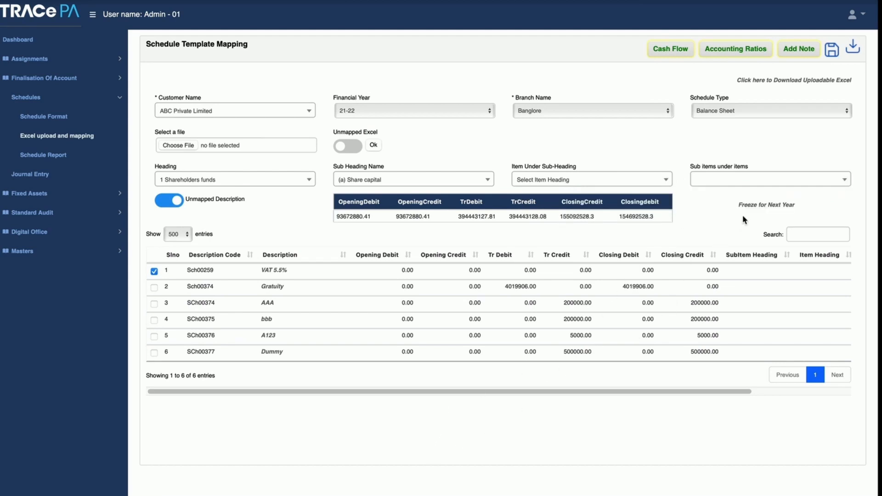
left_click(168, 202)
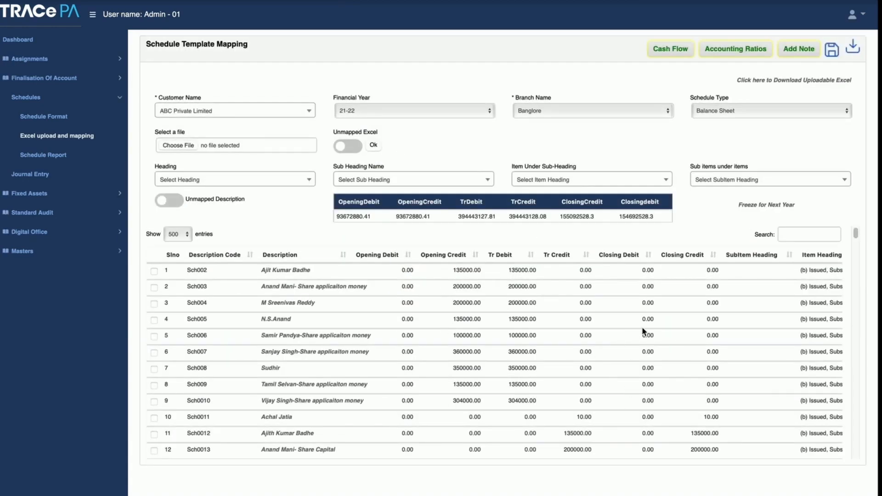
View the Cash Flow Statement and the Accounting Ratios for ABC Private Limited, returning to the schedule template mapping after each
left_click(666, 50)
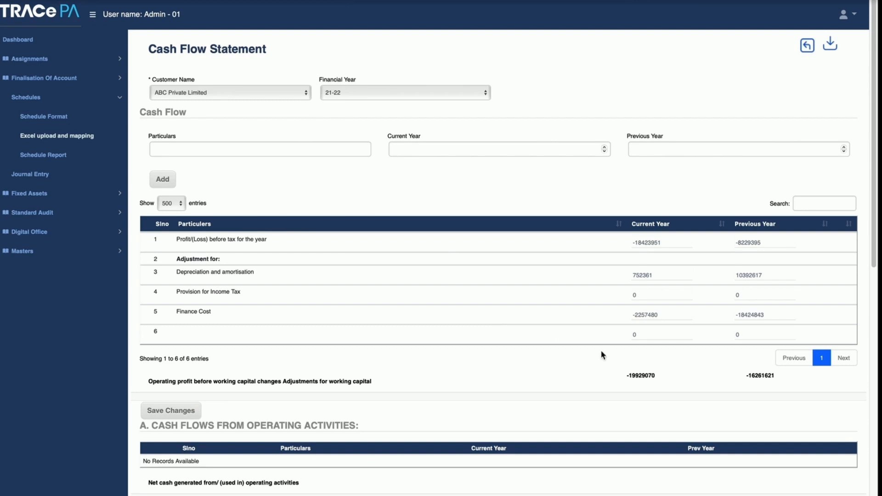
left_click(810, 47)
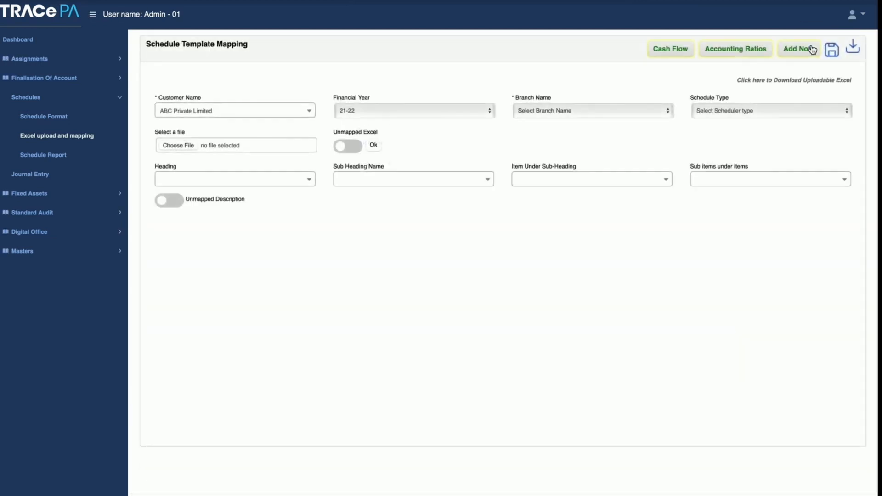
left_click(745, 49)
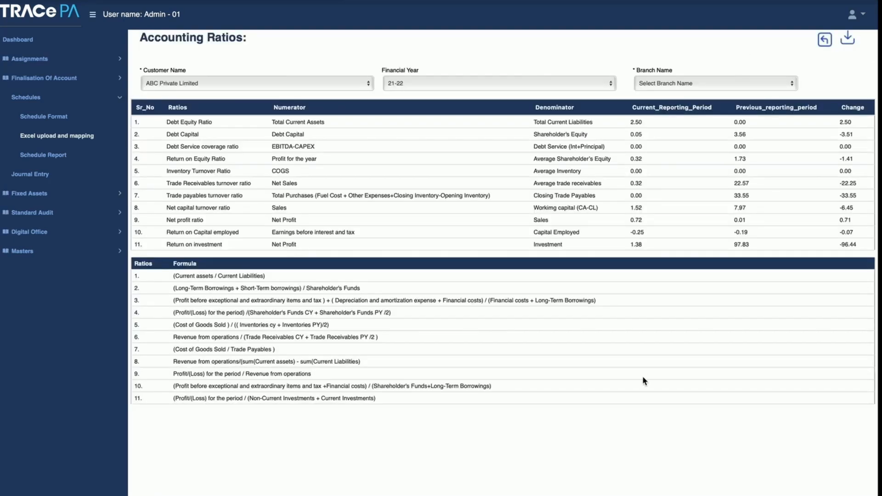
left_click(825, 41)
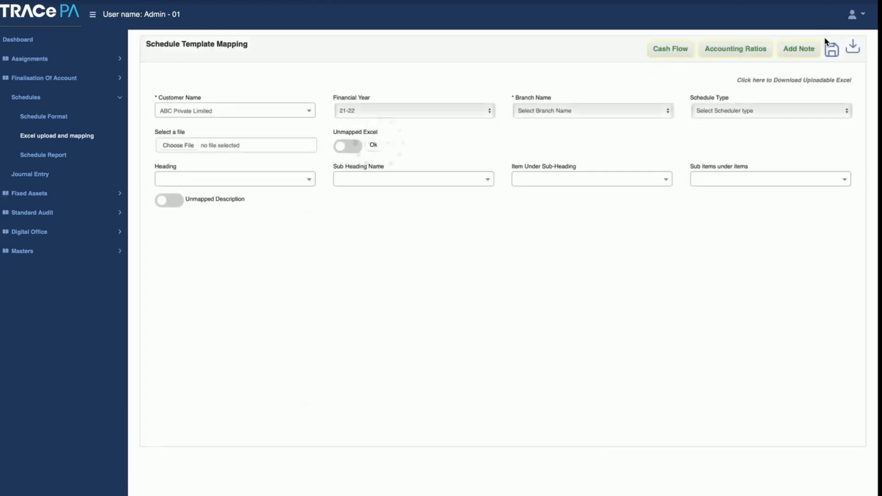
Open the notes for ABC Private Limited and check the sub headings available for a basic note
left_click(799, 49)
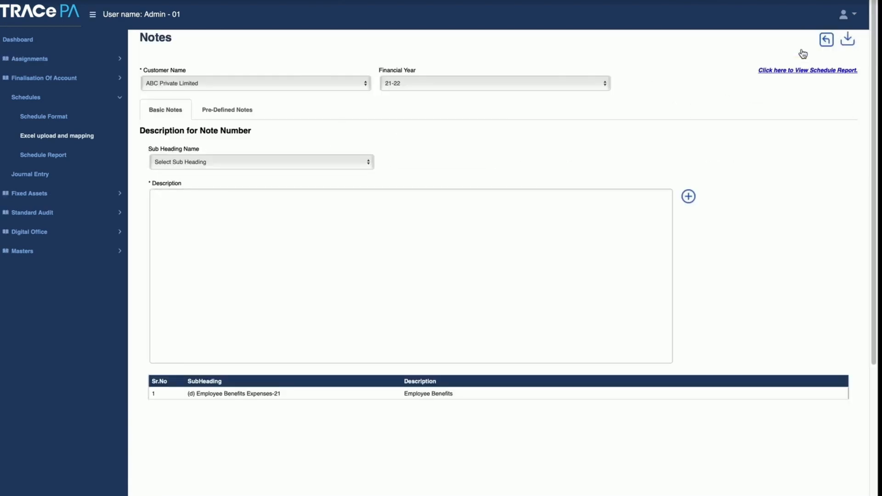
left_click(216, 214)
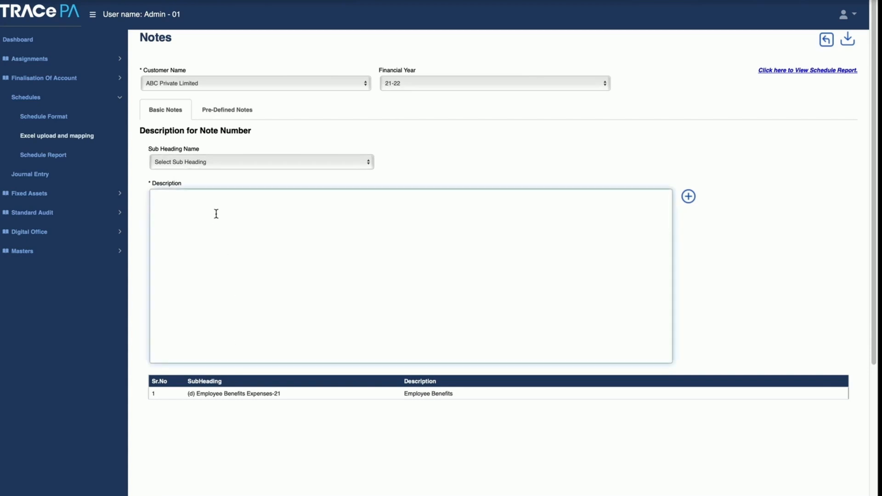
left_click(261, 163)
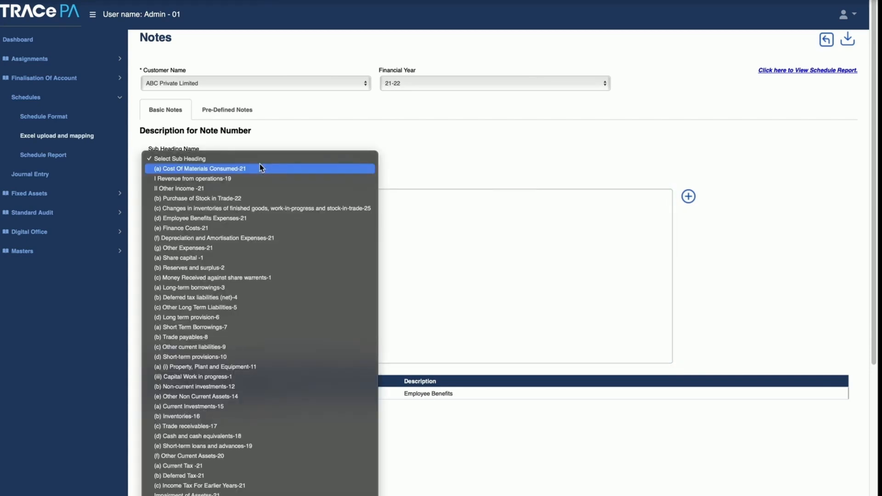
left_click(260, 162)
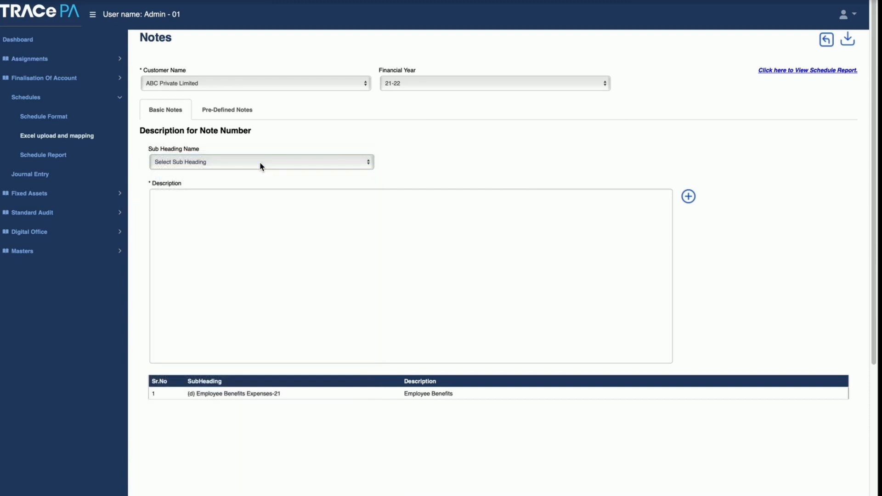
Look through the Pre-Defined Notes from the Equity section downward and return to the schedule template mapping
left_click(231, 114)
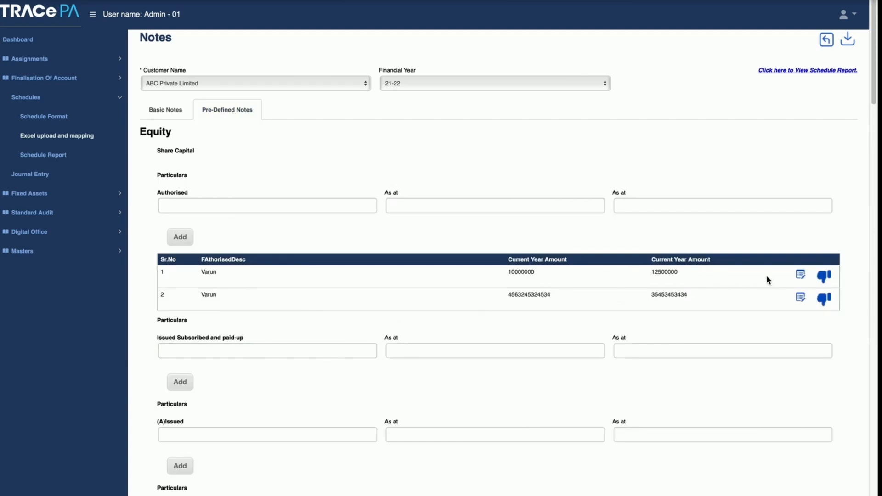
left_click(874, 350)
left_click(874, 350)
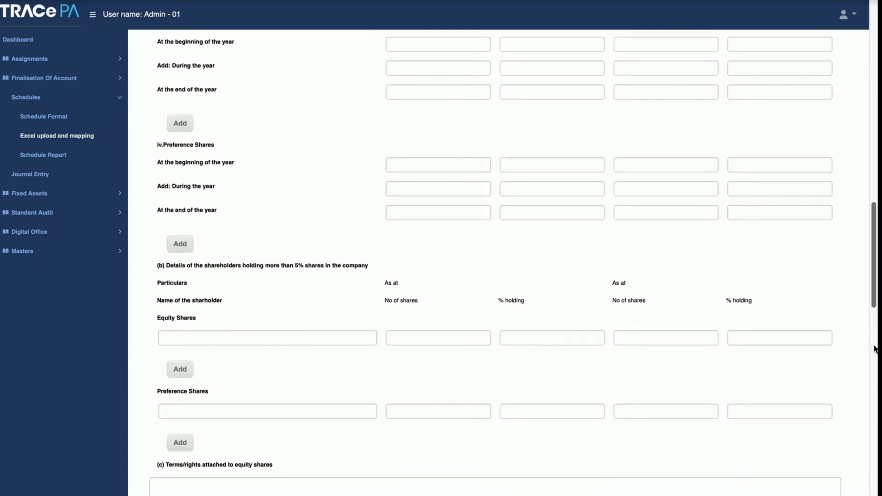
left_click(874, 350)
left_click_drag(874, 349, 876, 41)
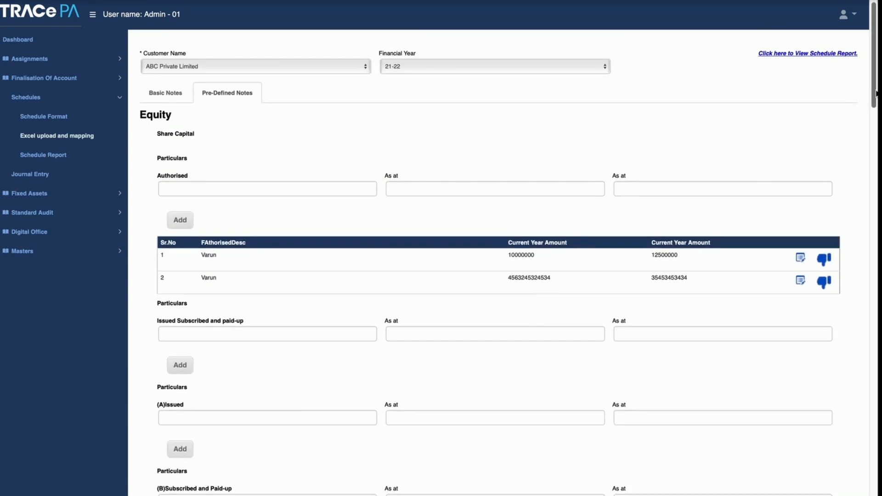
left_click_drag(876, 94, 877, 82)
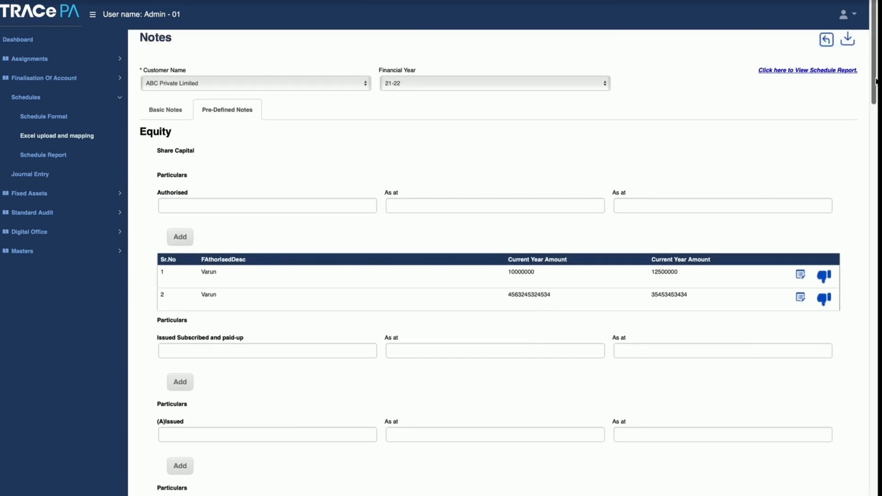
left_click(825, 40)
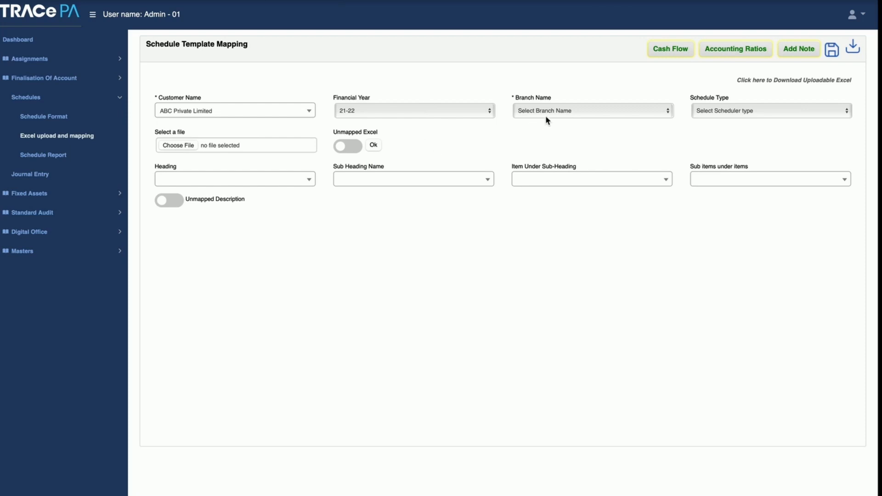
Display the schedule template mapping entries of the Banglore branch, dismissing the mismatch alert
left_click(546, 120)
left_click(547, 122)
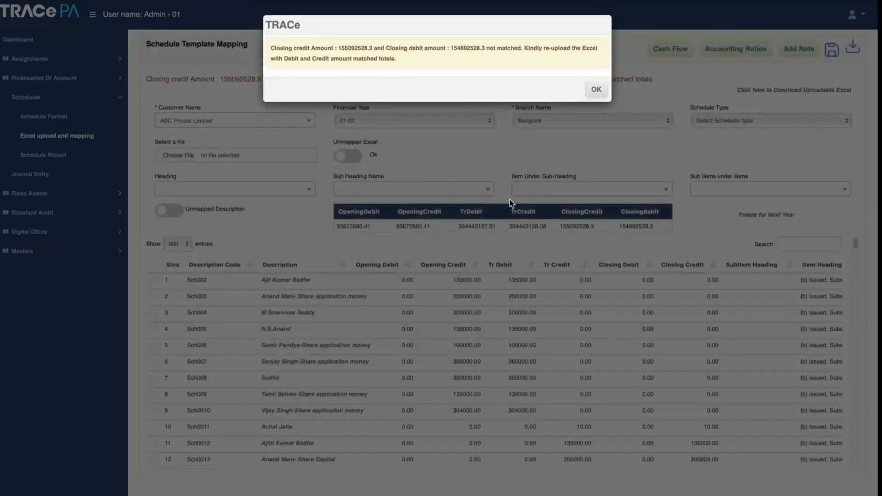
left_click(596, 91)
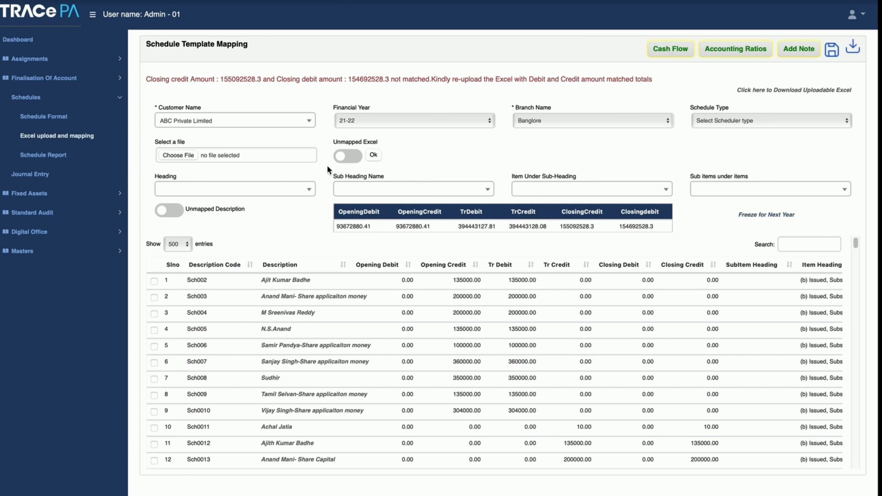
Open the Schedule Report and set the report type to Summary Report and the schedule type to Balance Sheet
left_click(54, 156)
left_click(222, 79)
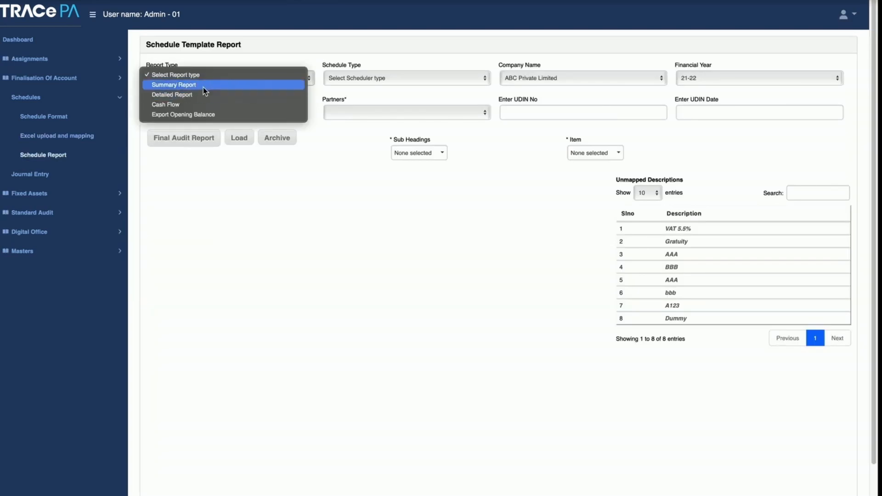
left_click(203, 86)
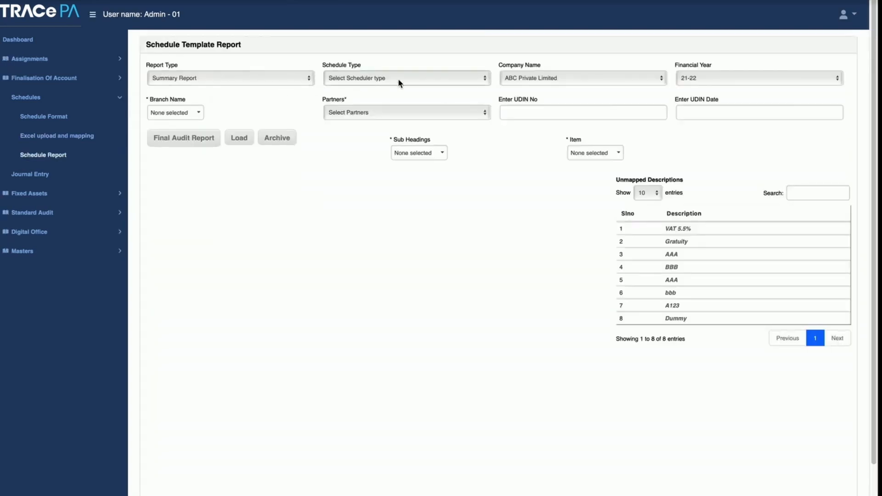
left_click(397, 79)
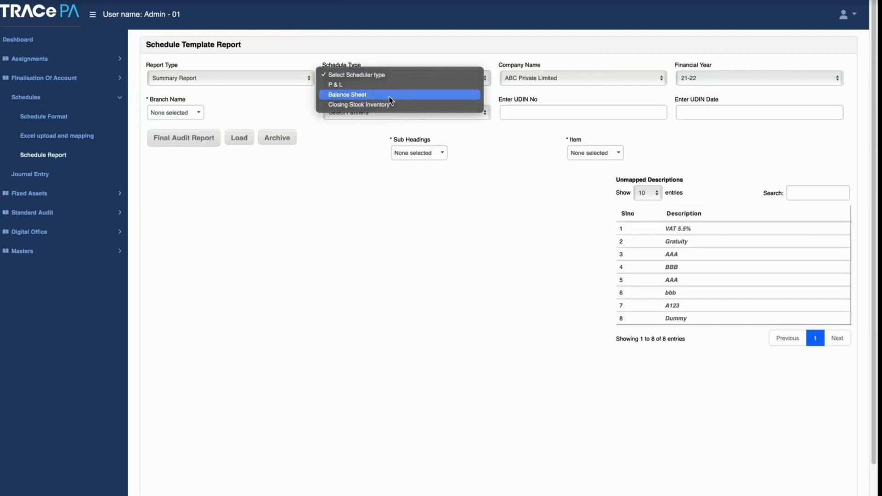
left_click(390, 95)
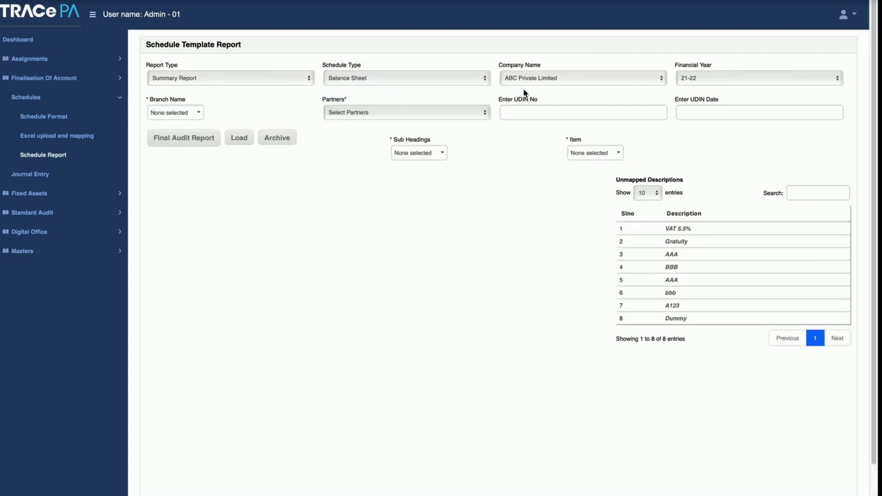
Load the report for the Banglore branch and view its second page
left_click(177, 115)
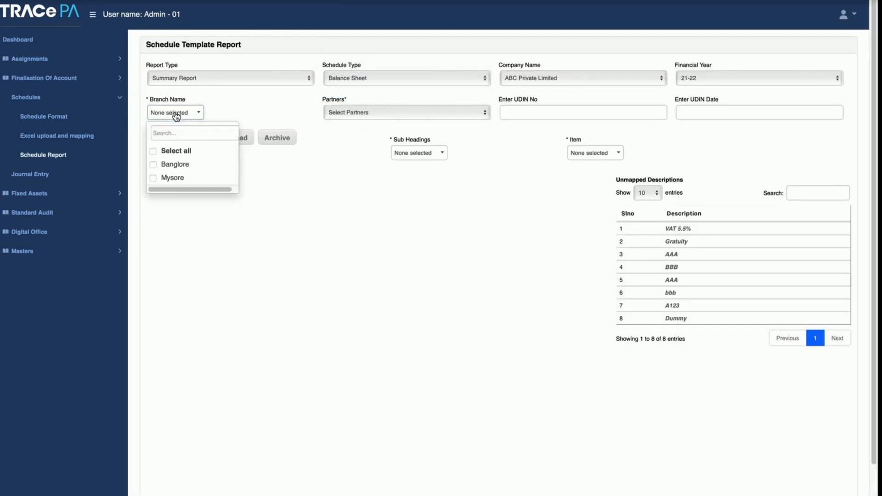
left_click(175, 167)
left_click(242, 141)
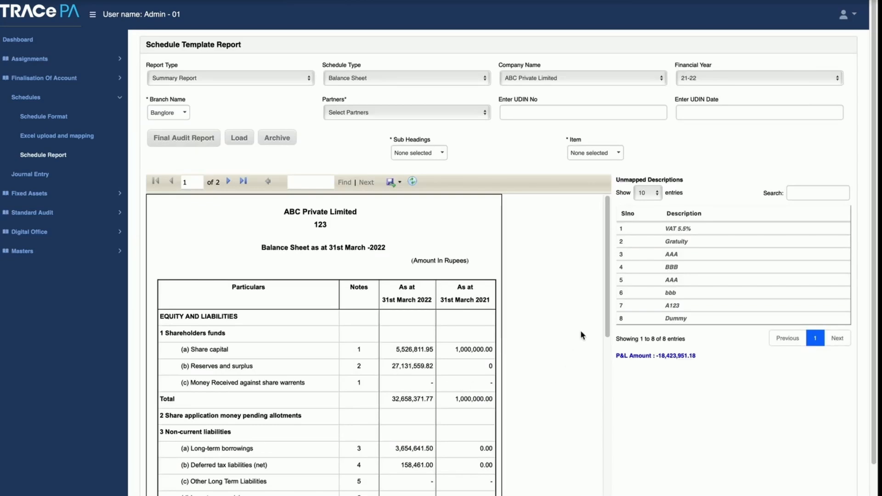
left_click_drag(610, 300, 602, 315)
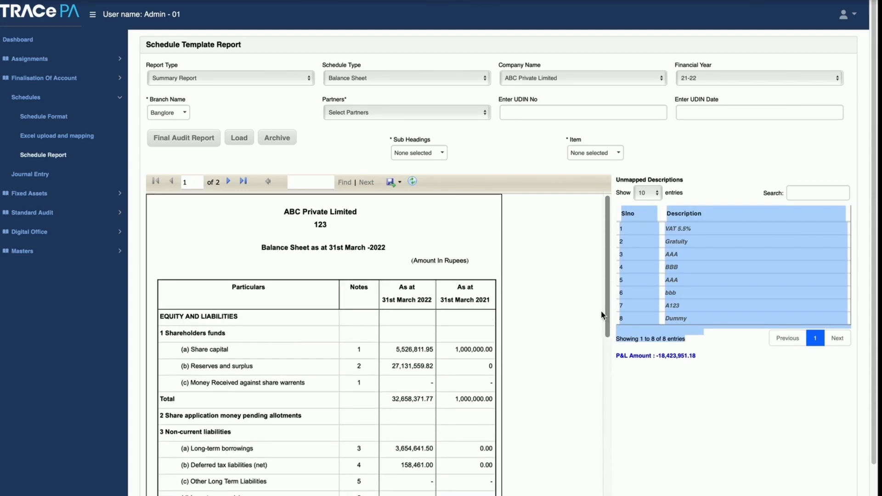
left_click(226, 182)
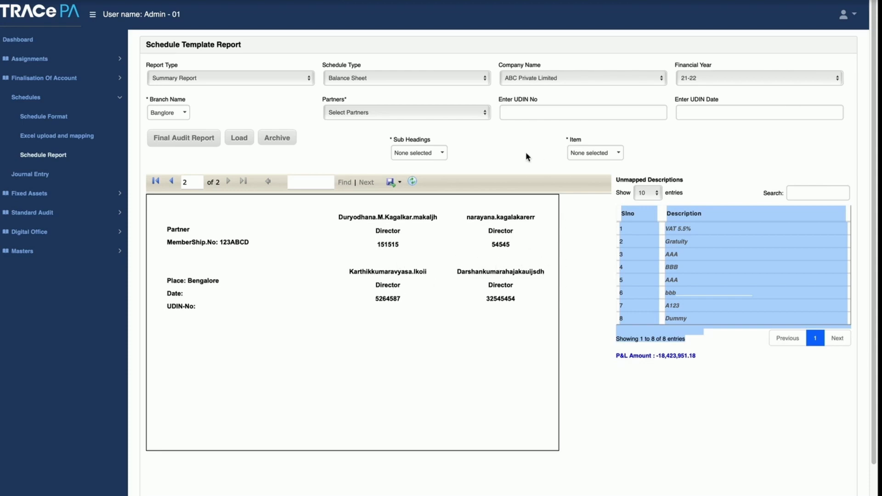
left_click(510, 112)
left_click(700, 111)
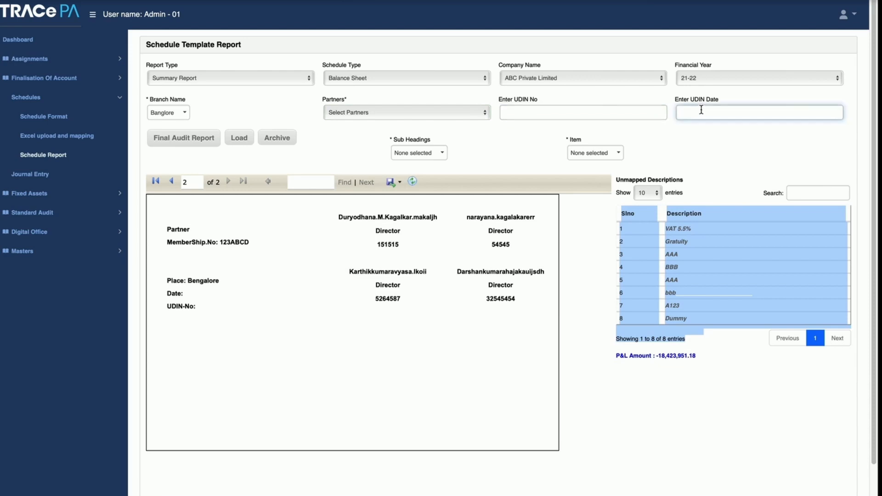
left_click(596, 127)
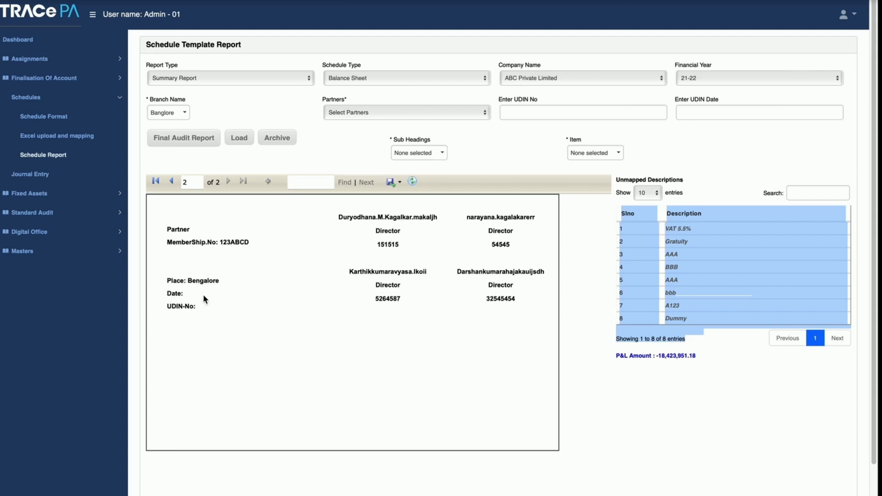
scroll(573, 266, "down", 1)
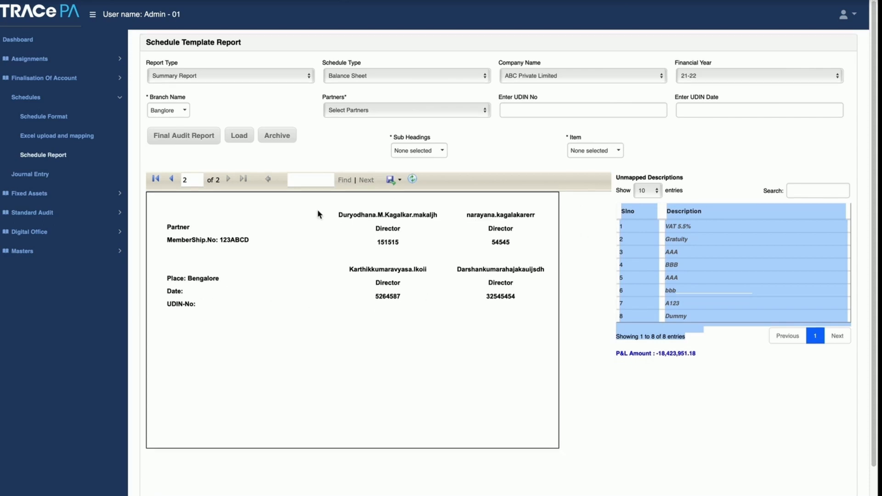
Show the Summary Report for the P & L schedule type and open the Journal Entry transactions
left_click(294, 76)
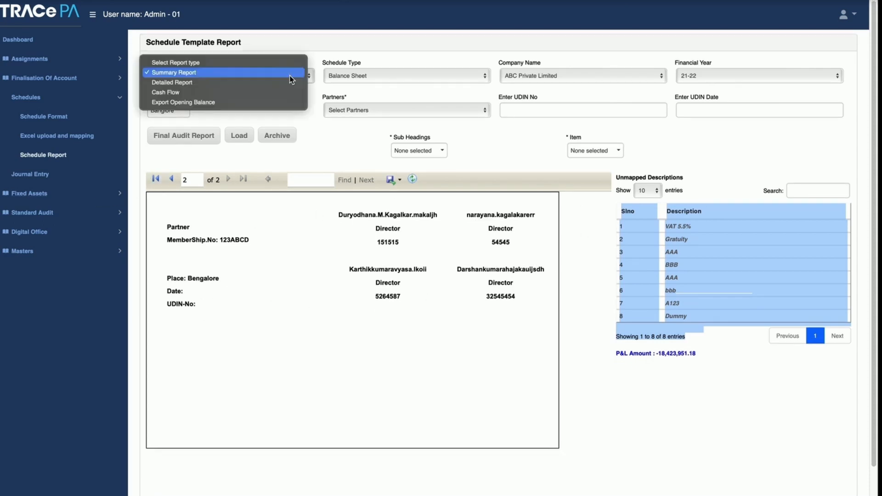
left_click(285, 73)
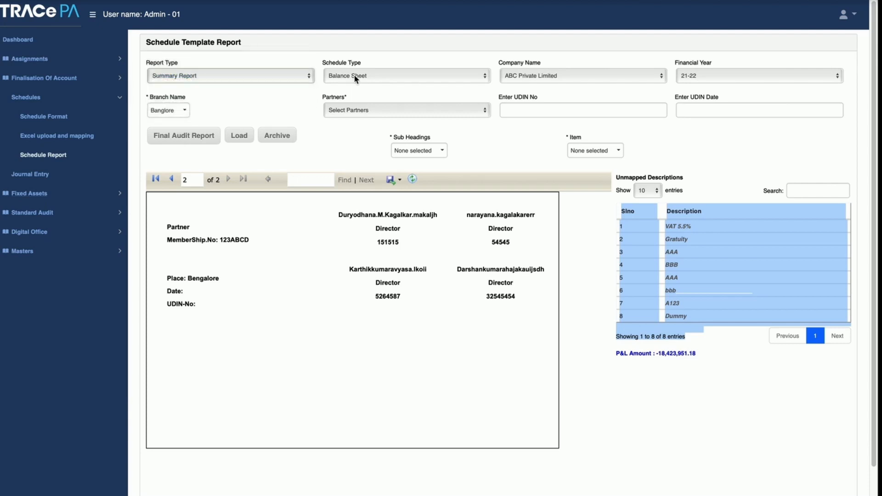
left_click(354, 76)
left_click(351, 67)
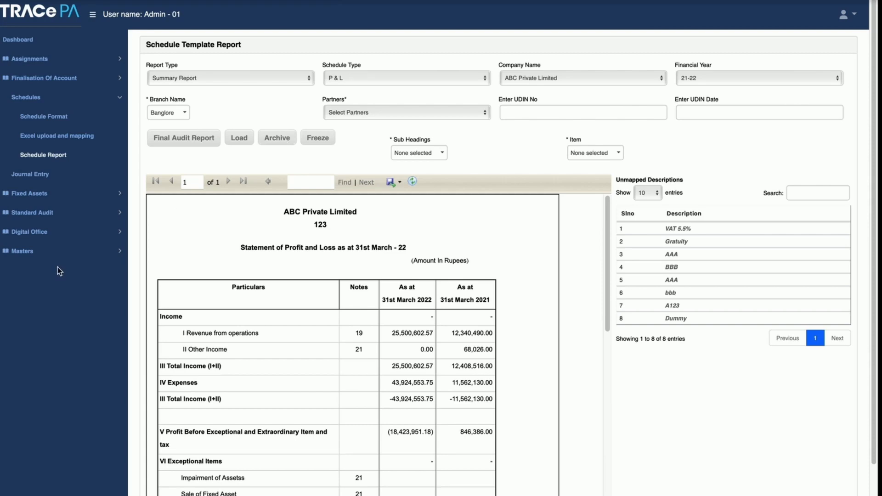
left_click(40, 175)
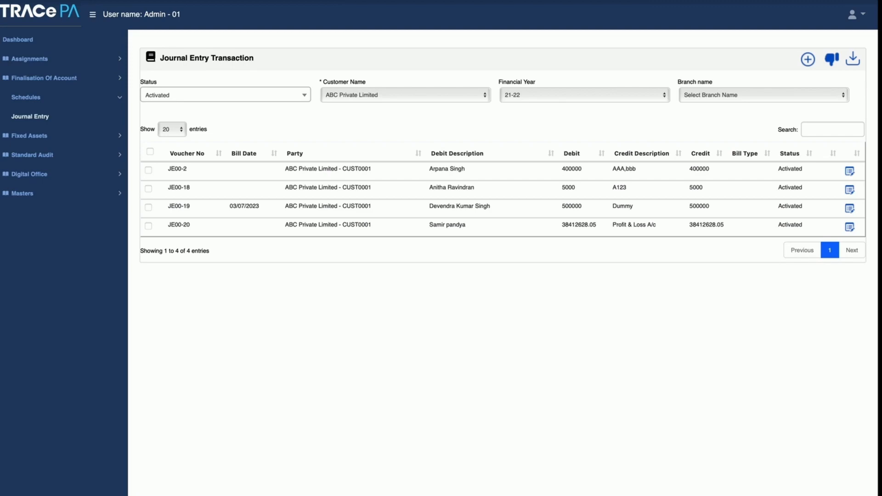
In the customer portal's Document Upload, select the Audit Program – Balance Sheet Items audit and view the Trial Balance request's attachment window
mouse_move(556, 494)
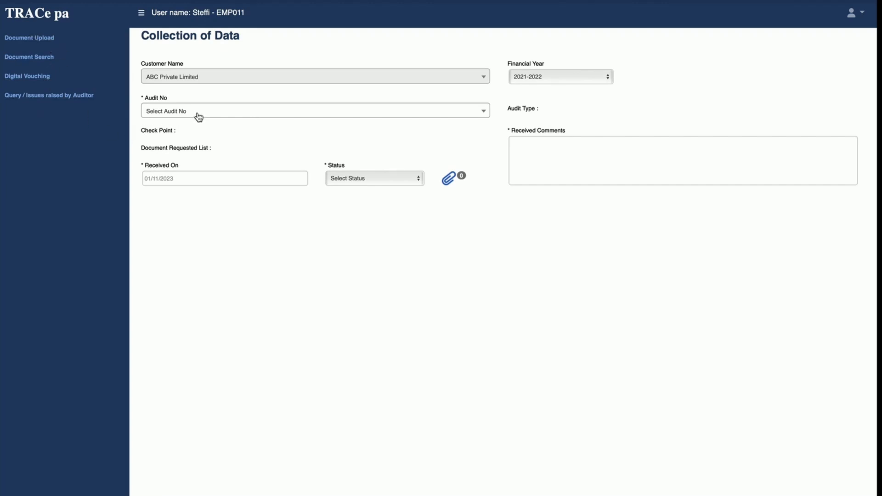
left_click(49, 39)
left_click(203, 117)
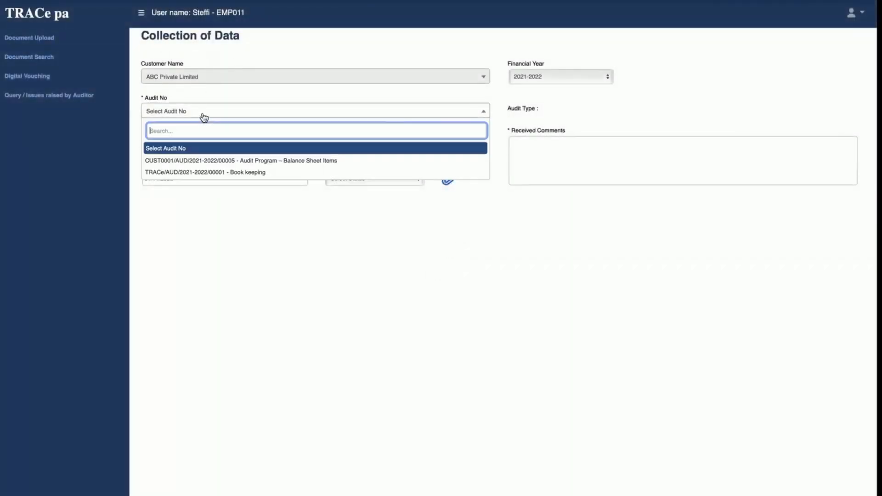
left_click(221, 161)
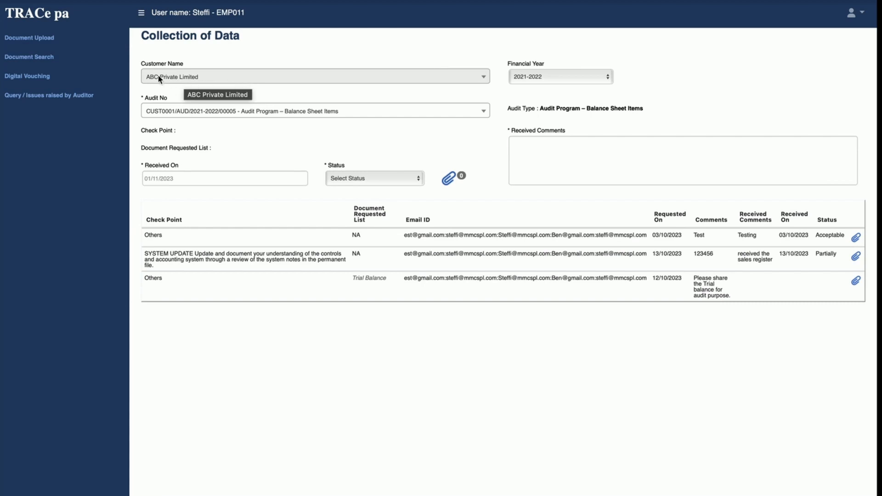
left_click(193, 114)
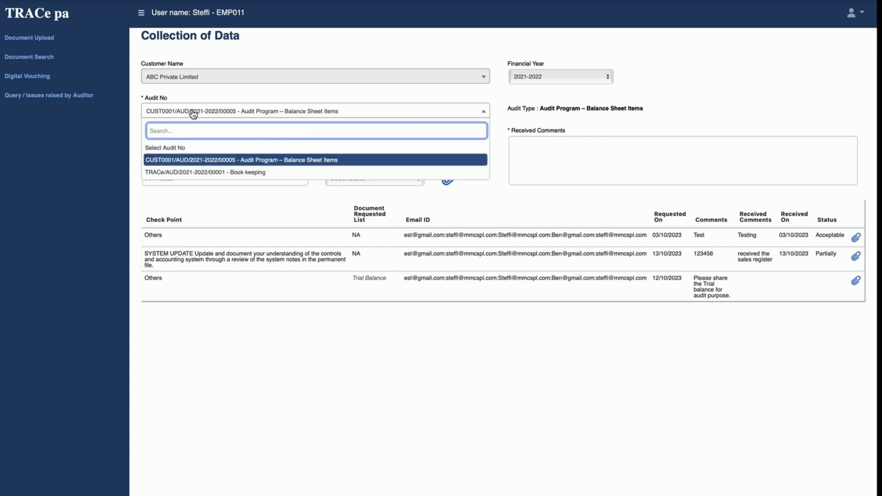
left_click(193, 113)
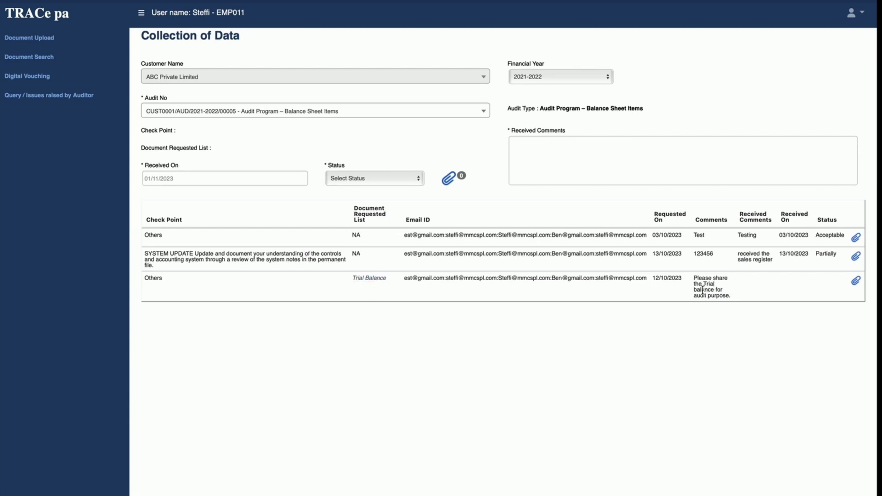
left_click(856, 285)
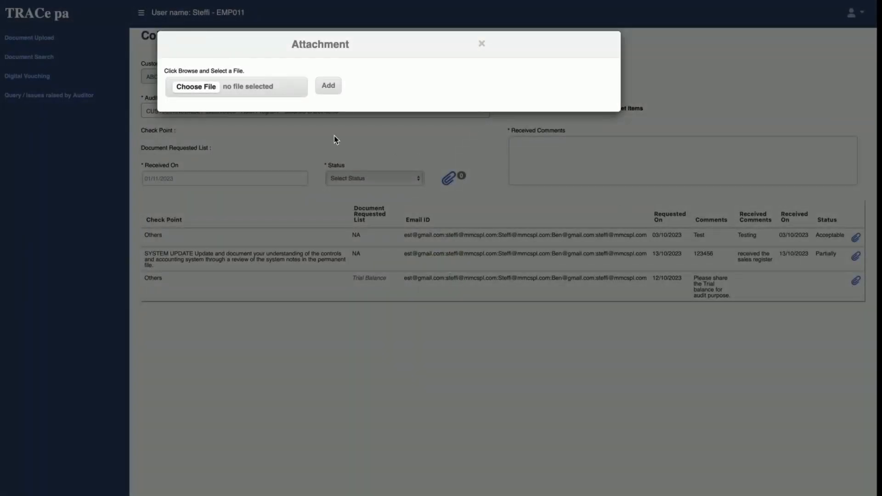
left_click(481, 44)
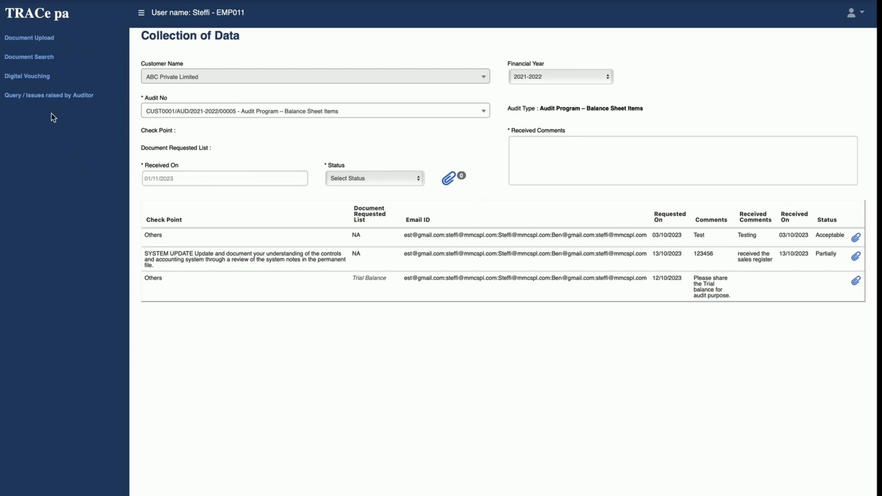
In Query / Issues raised by Auditor, select the Audit Program – Balance Sheet Items audit and enter the customer comment "Accepted with explanation and attached"
left_click(48, 97)
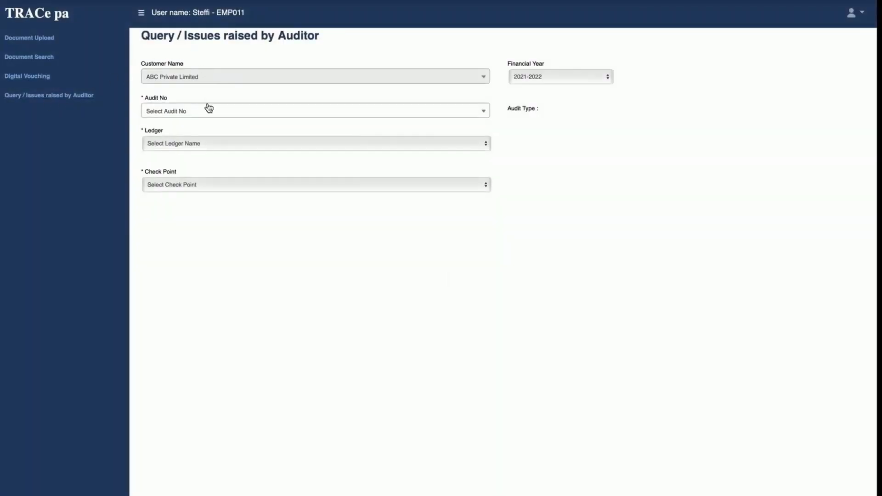
left_click(207, 114)
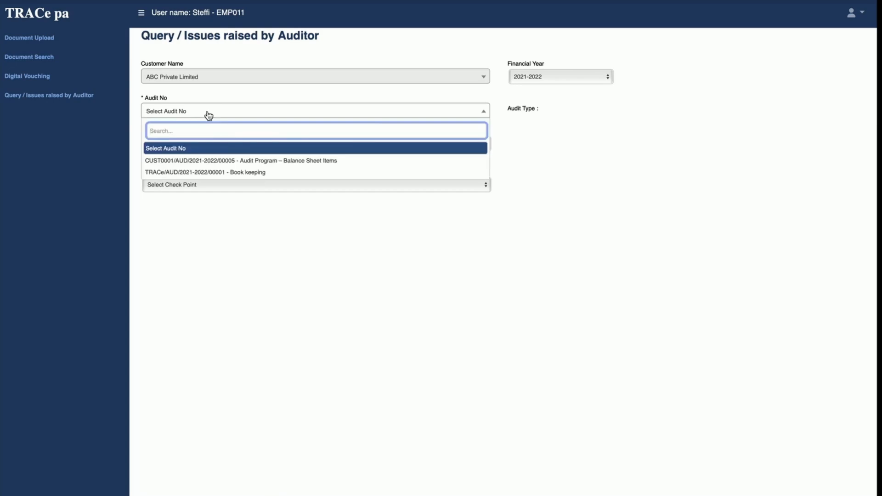
left_click(222, 161)
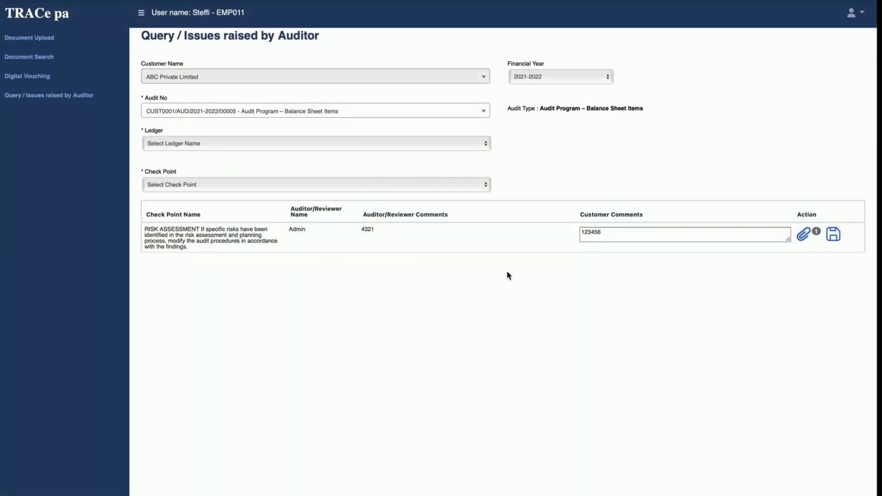
triple_click(616, 232)
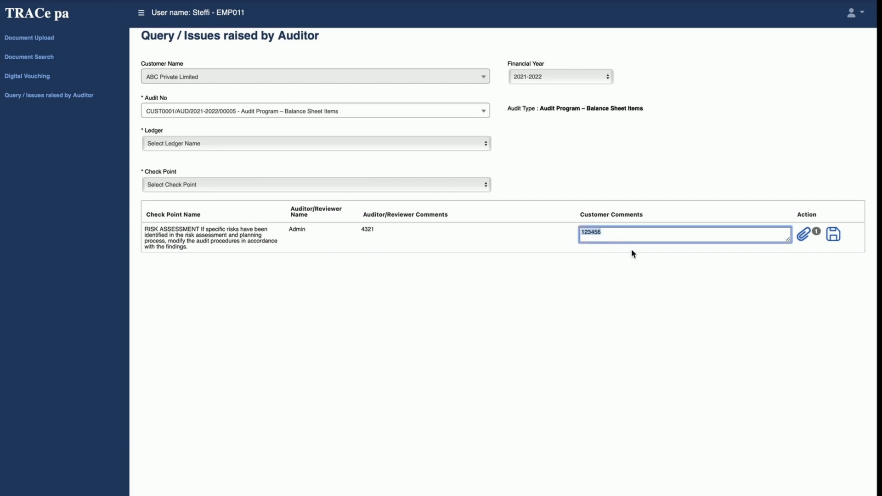
type("Accepted with explanatio")
type("n and attached")
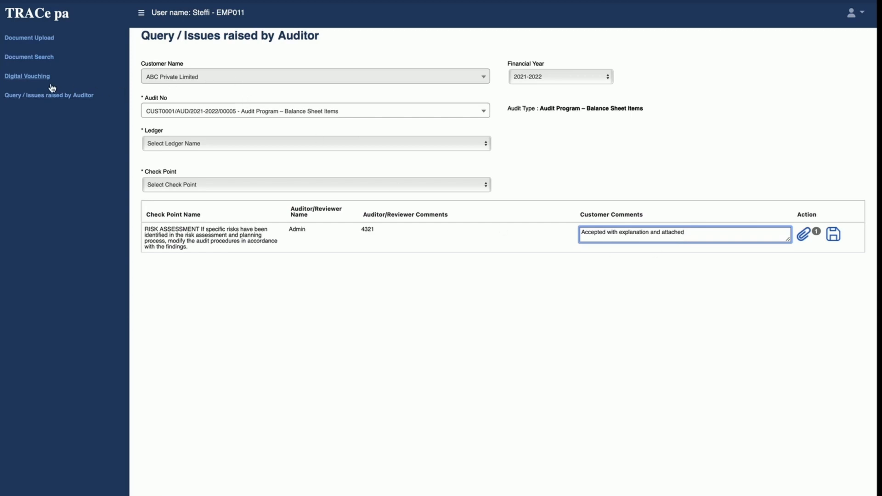
Search the documents of the ABC Private Limited cabinet in Document Search and list the results
left_click(40, 62)
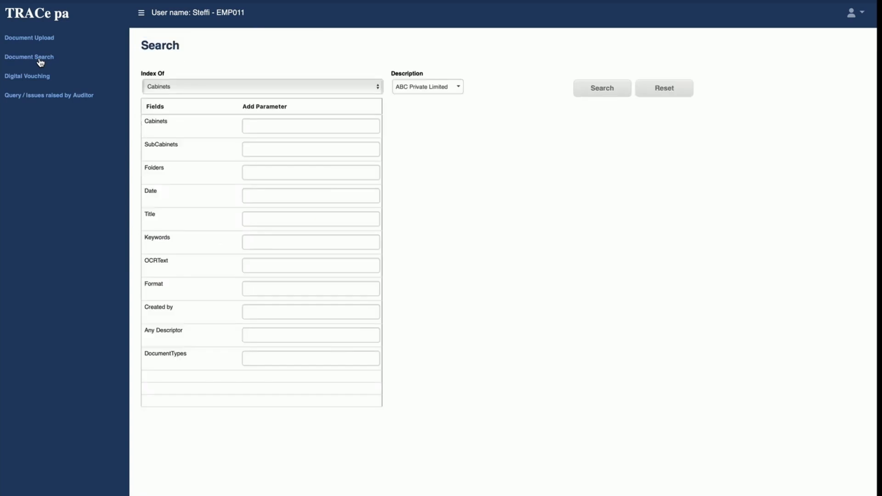
left_click(417, 90)
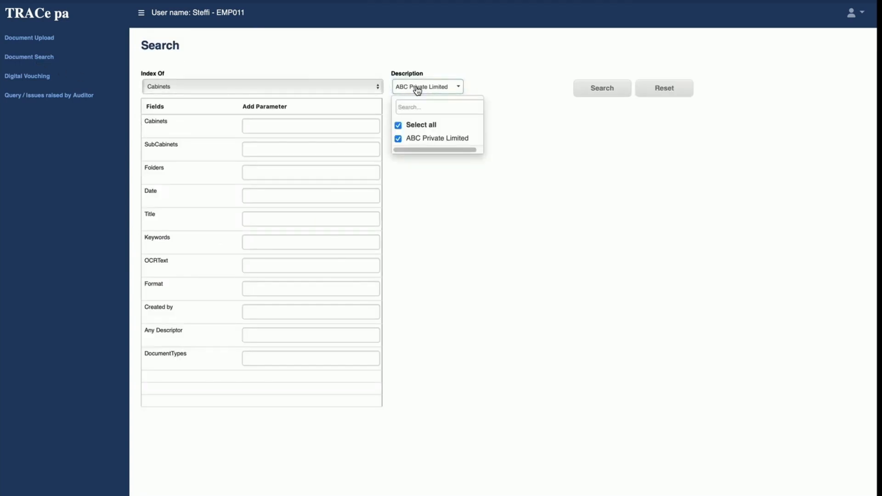
left_click(417, 90)
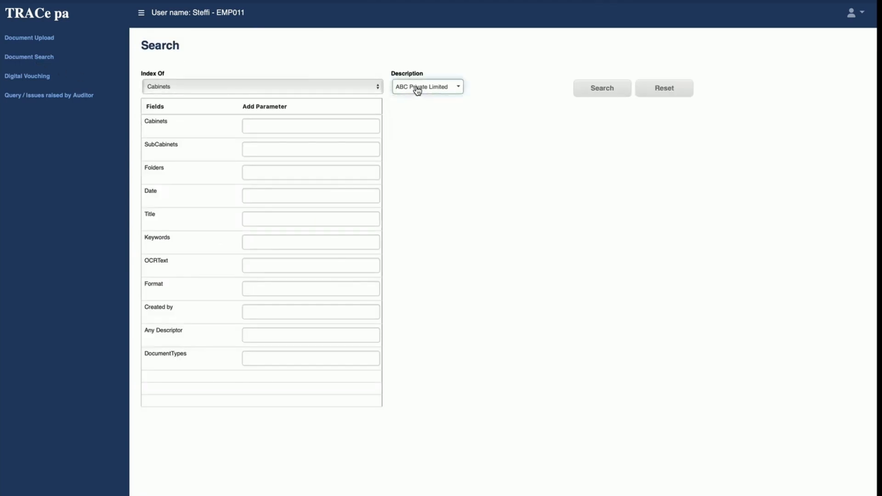
left_click(599, 94)
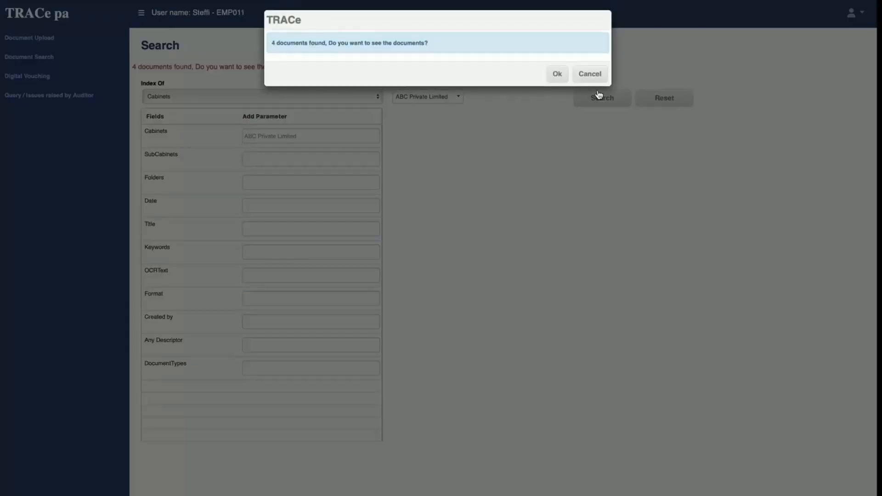
left_click(557, 78)
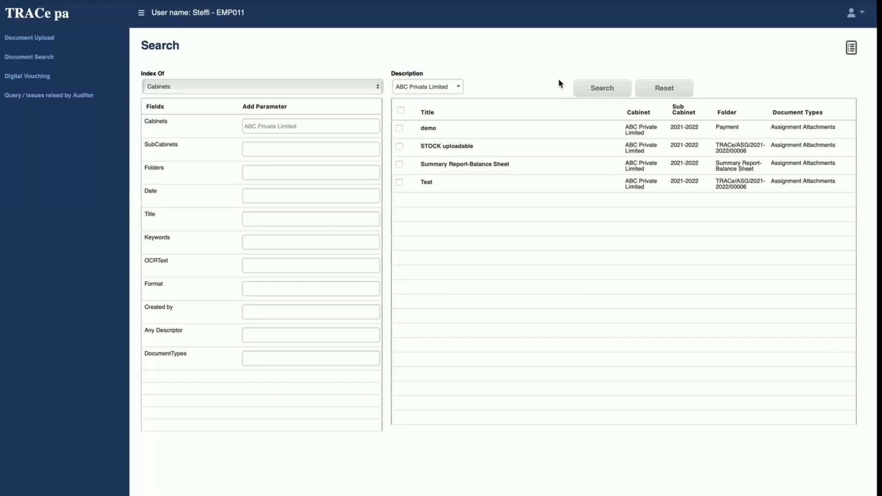
View the Summary Report-Balance Sheet document and return to the search result list
left_click(480, 166)
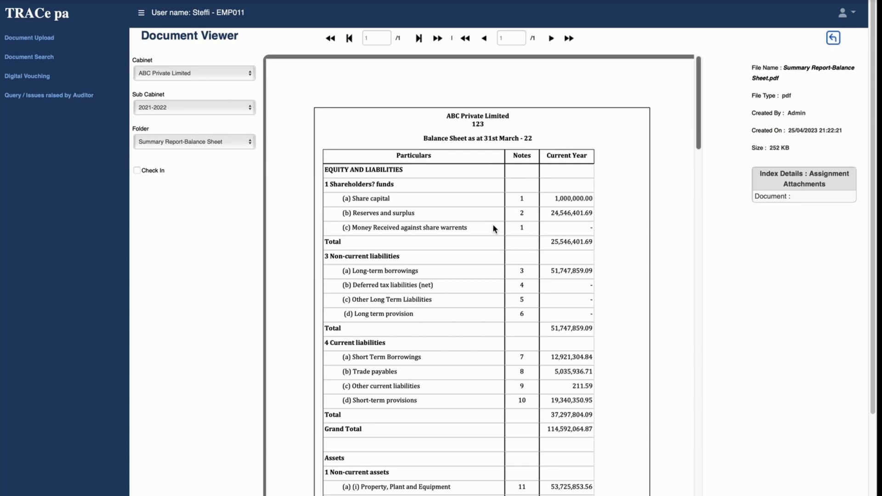
left_click(835, 41)
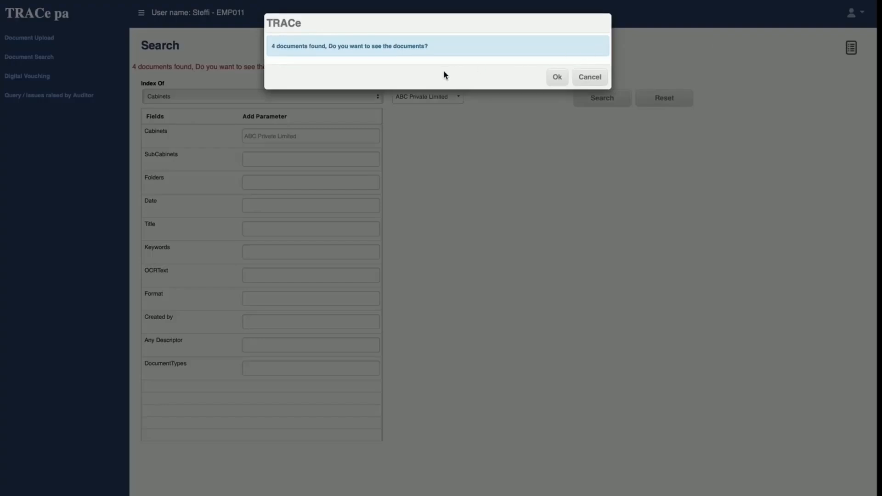
left_click(561, 81)
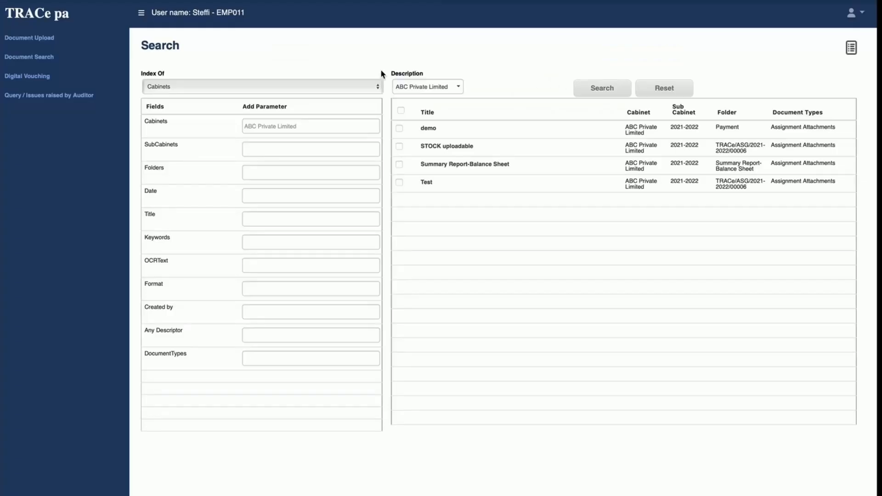
Log out of the customer portal and log in to the admin account with the access code, user name and password
left_click(865, 17)
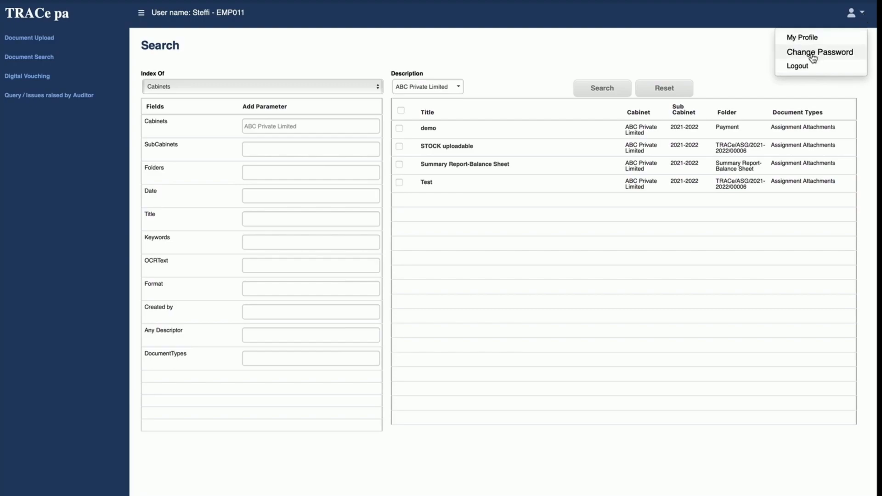
left_click(804, 69)
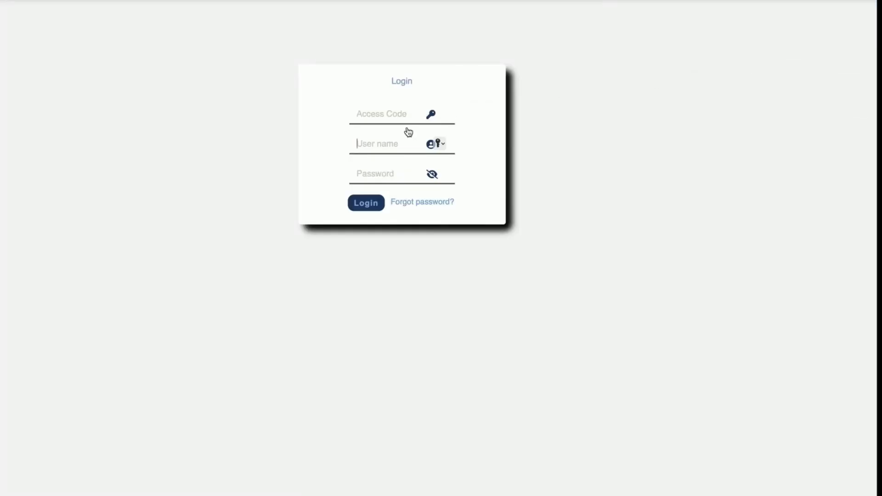
left_click(396, 114)
type("trdemo")
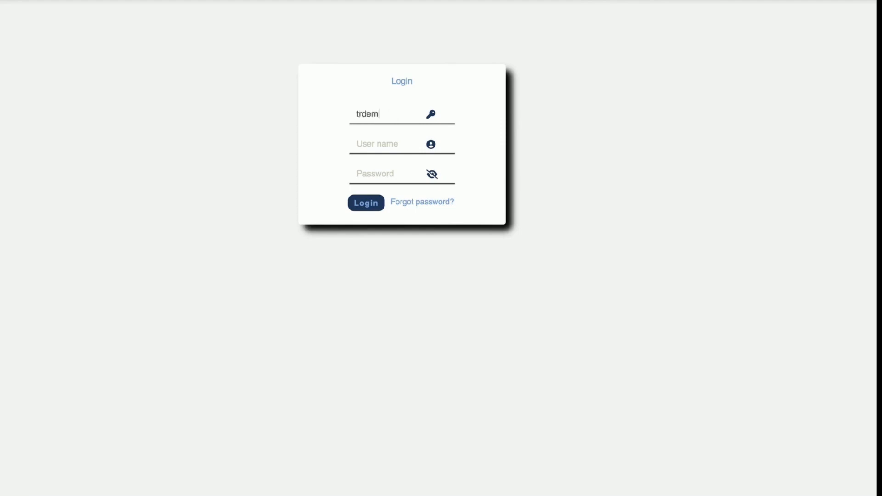
key("Tab")
type("sa")
key("Tab")
type("p")
key("Return")
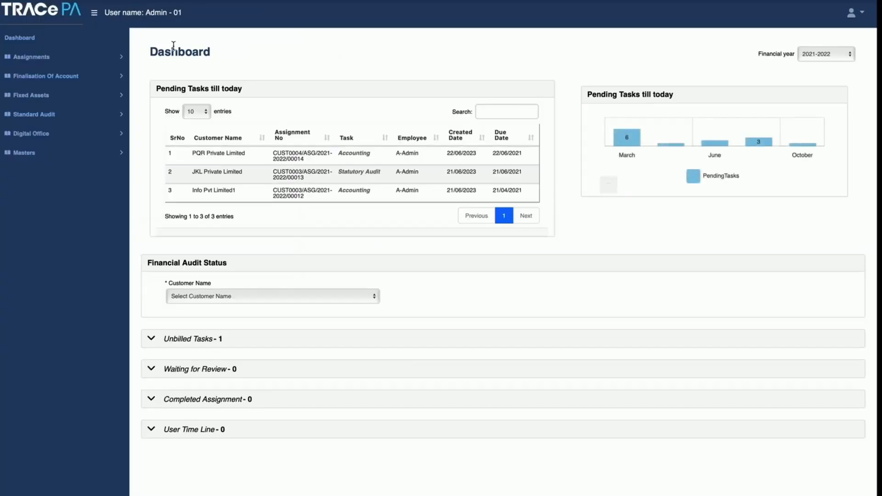
Open the Digital Filling cabinets and view the folders of ABC Private Limited's 2021-2022 sub cabinet
left_click(40, 138)
left_click(41, 158)
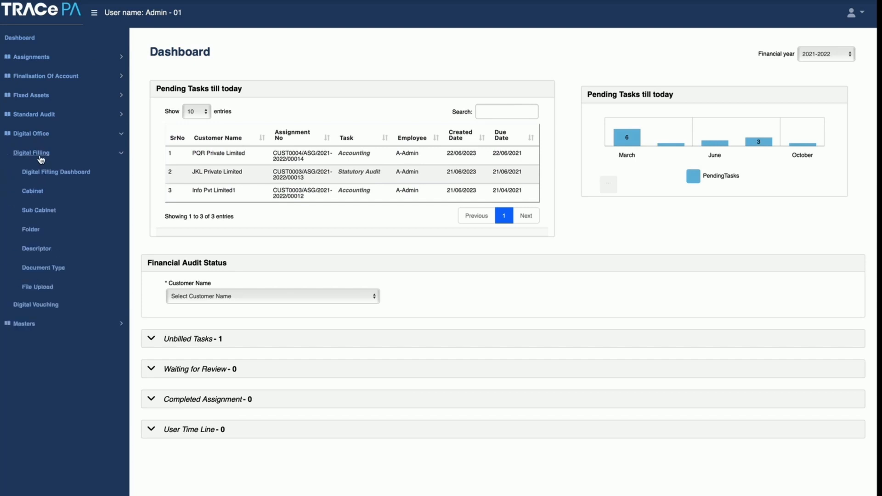
left_click(32, 192)
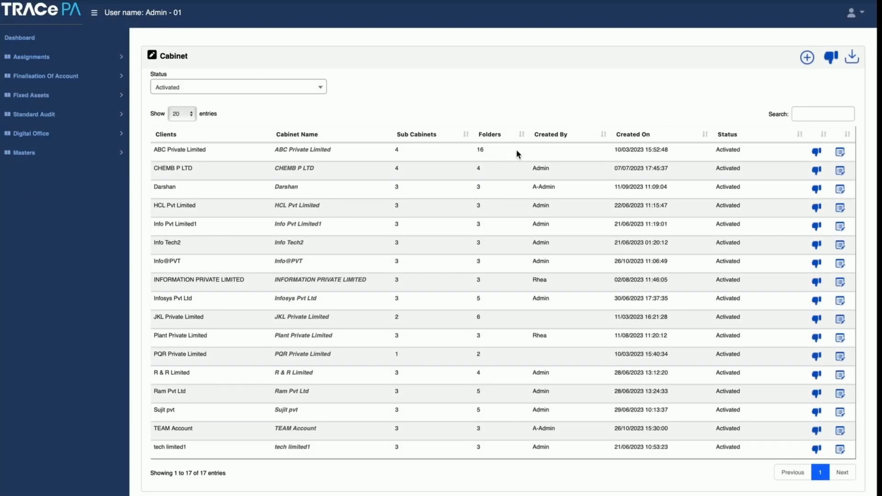
left_click(303, 150)
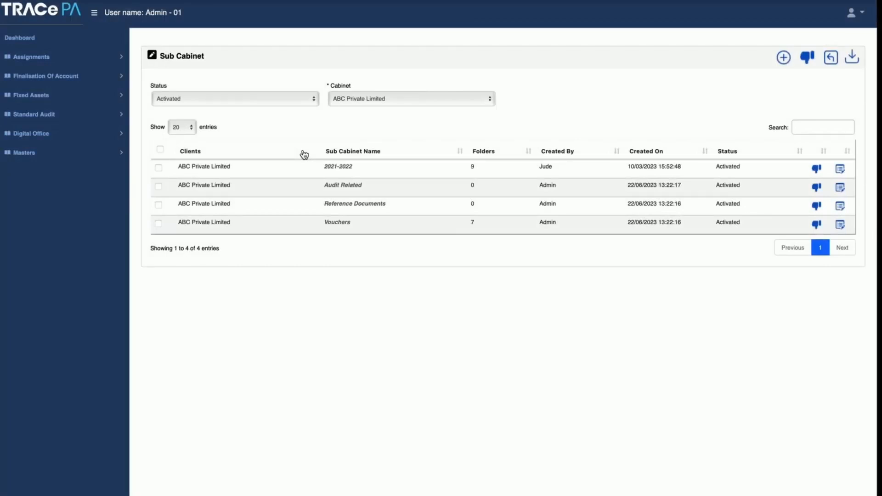
left_click(349, 169)
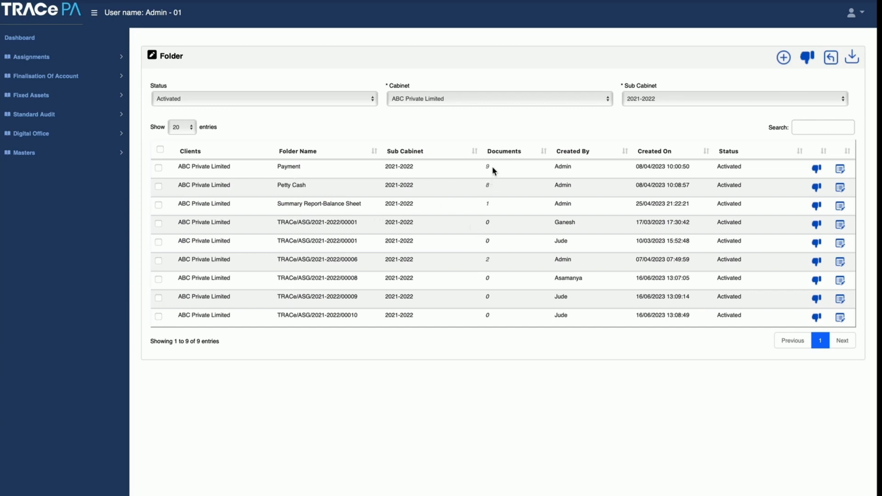
View the Summary Report-Balance Sheet document from its folder, return to the search page and dismiss the prompt to show documents
left_click(488, 206)
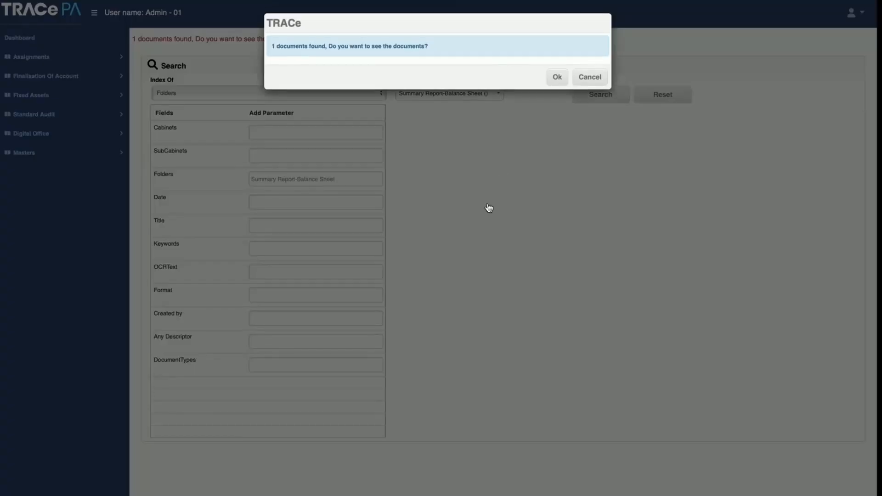
left_click(557, 79)
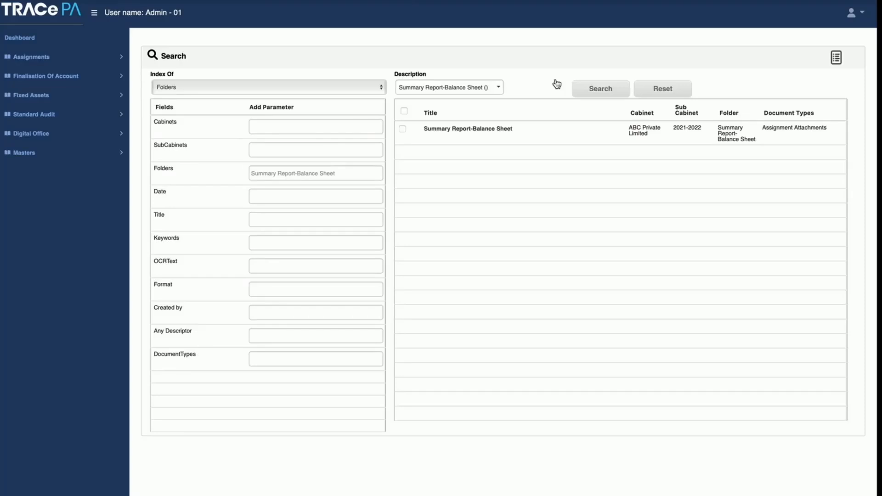
left_click(481, 133)
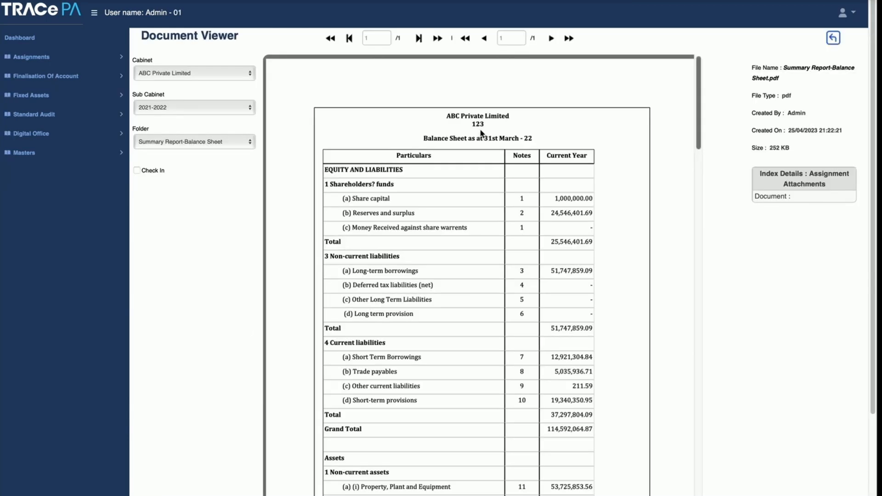
left_click(833, 39)
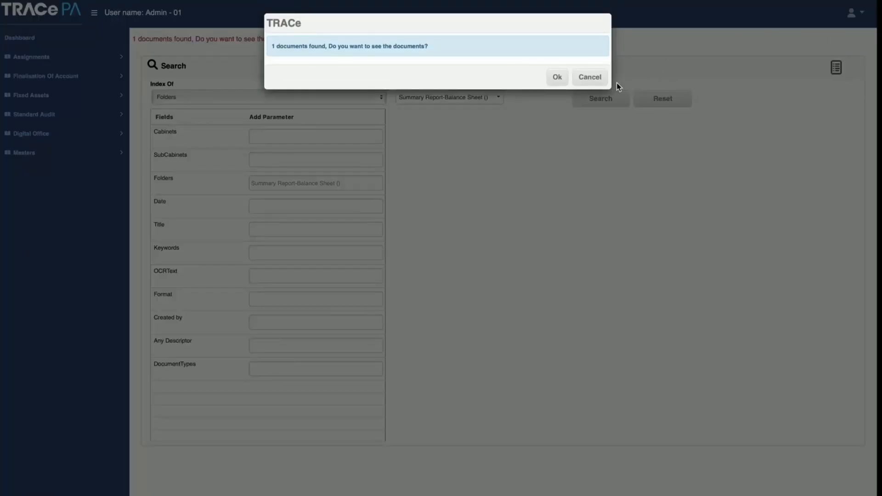
left_click(583, 79)
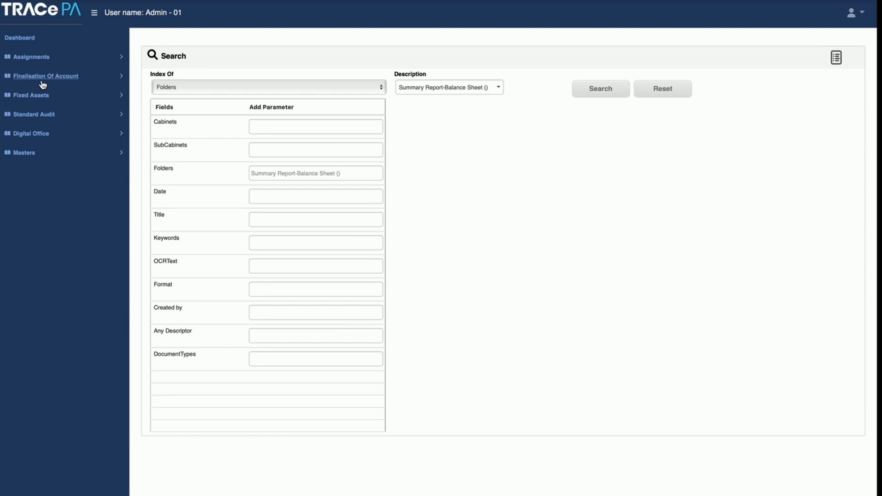
Open the Assignments Dashboard for the 2021-2022 financial year
left_click(28, 138)
left_click(30, 155)
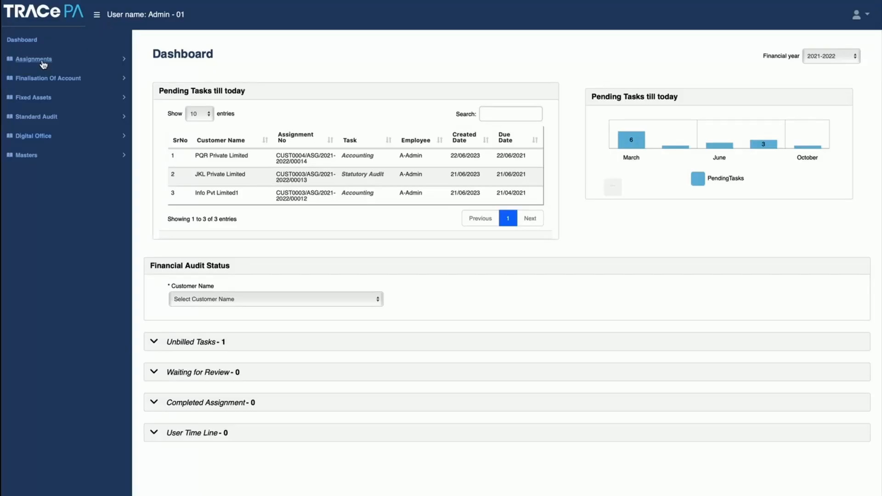
left_click(43, 63)
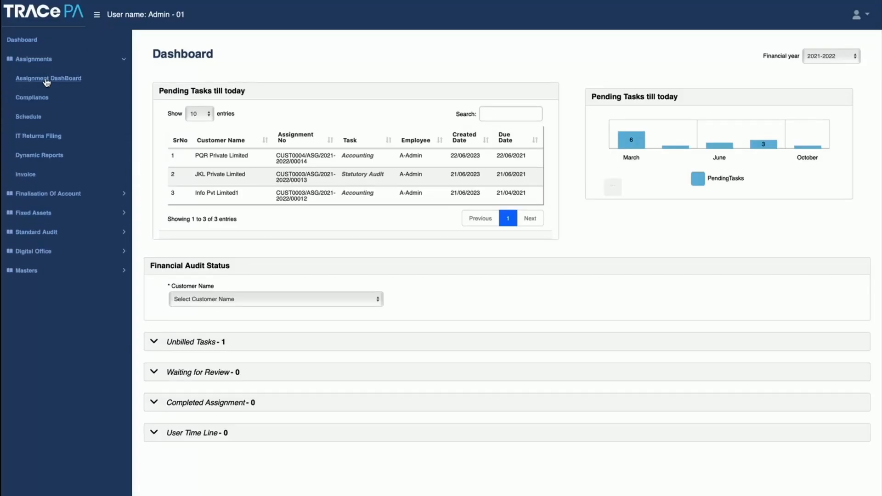
left_click(46, 79)
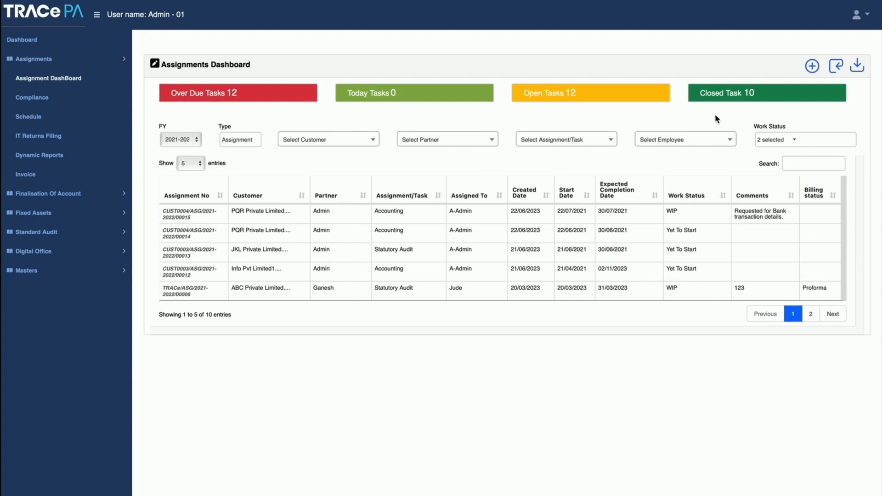
Review the Type, Customer, Partner, Assignment/Task and Work Status filter options of the Assignments Dashboard without changing them
left_click(244, 143)
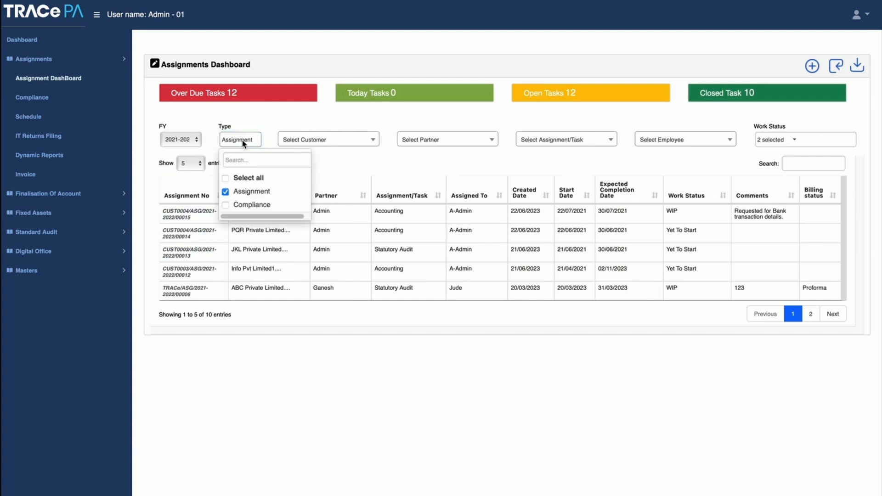
left_click(244, 143)
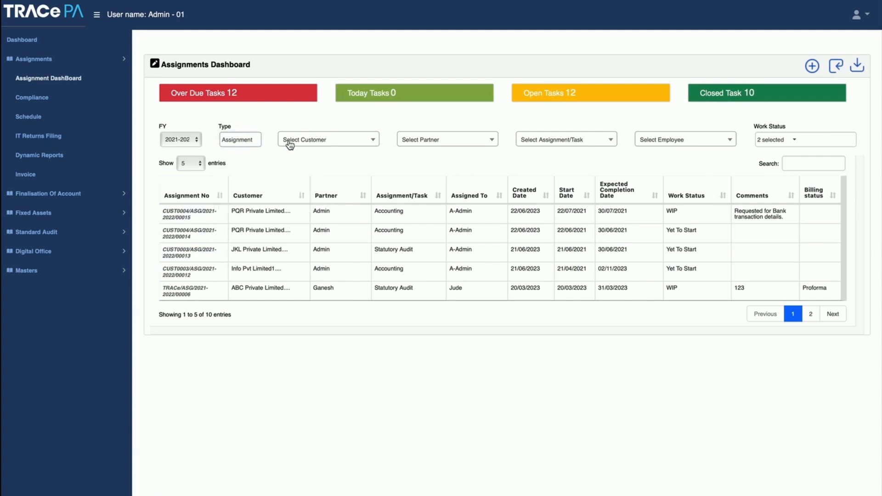
left_click(314, 141)
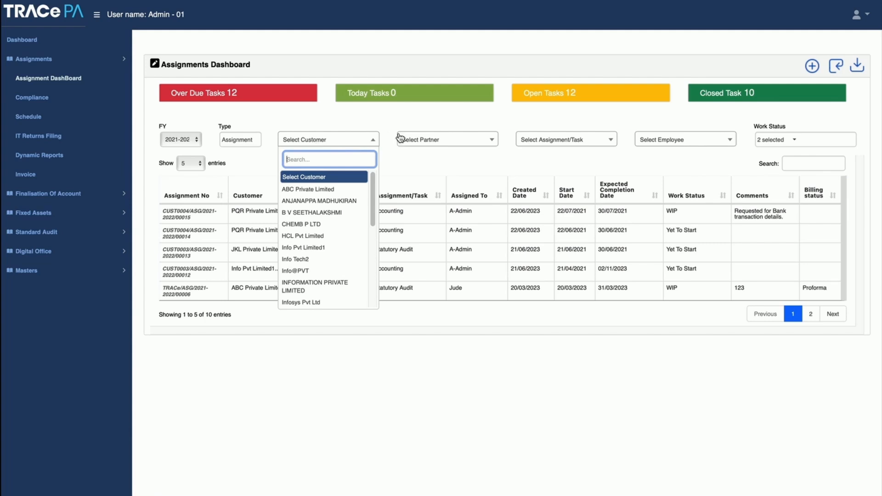
left_click(422, 141)
left_click(559, 142)
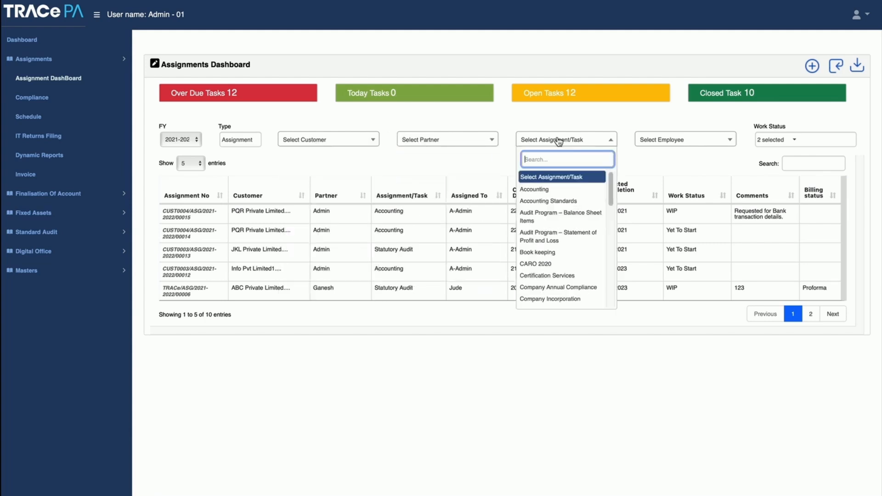
left_click(784, 143)
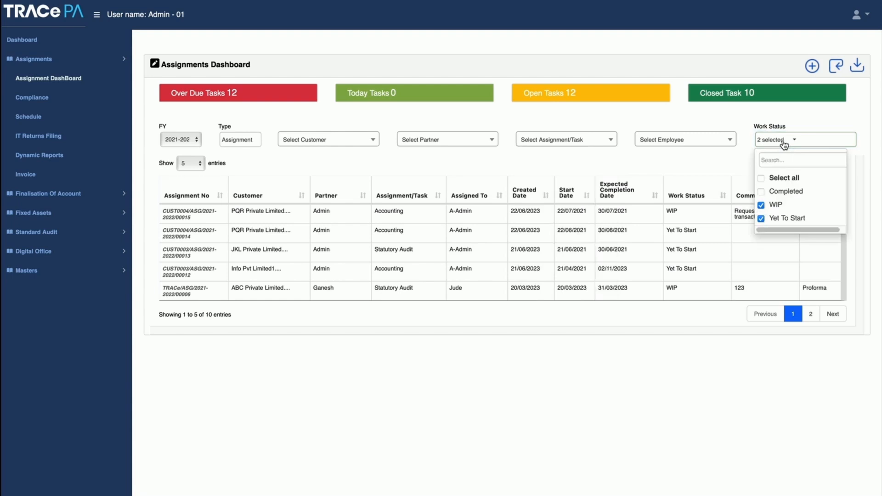
Start a new assignment schedule for customer ABC Private Limited with Certification Services as the assignment/task
left_click(22, 120)
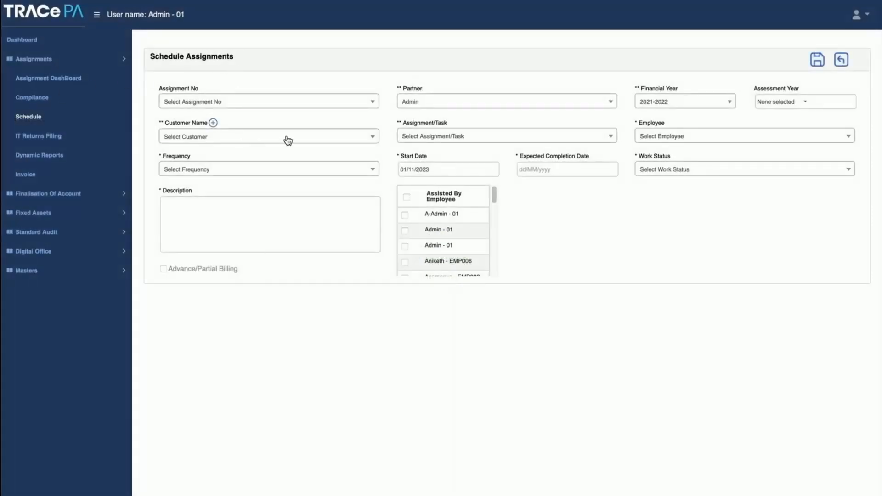
left_click(325, 138)
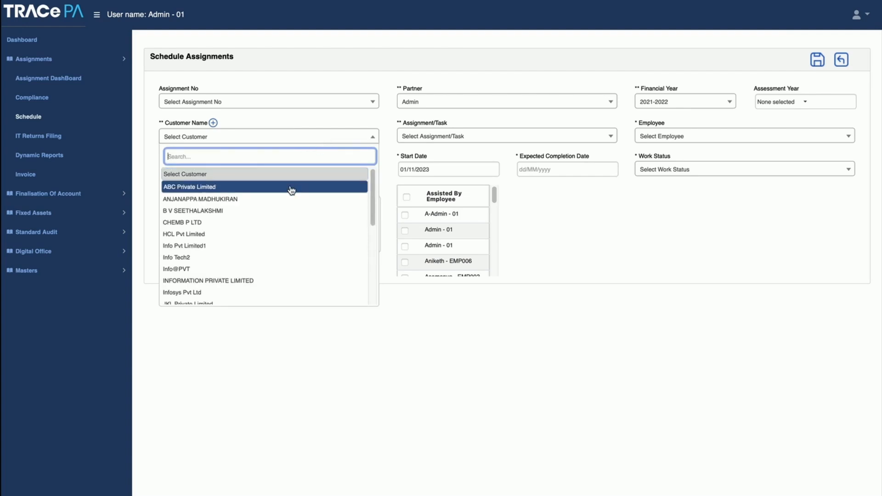
left_click(291, 191)
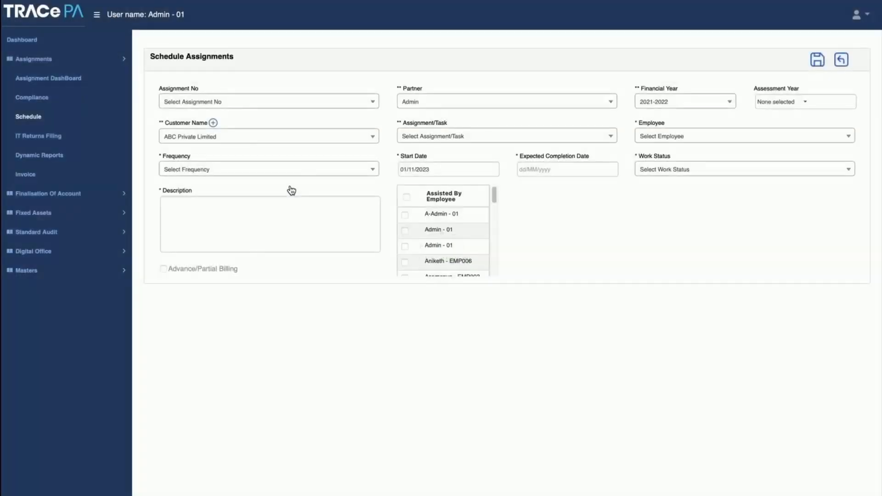
left_click(462, 138)
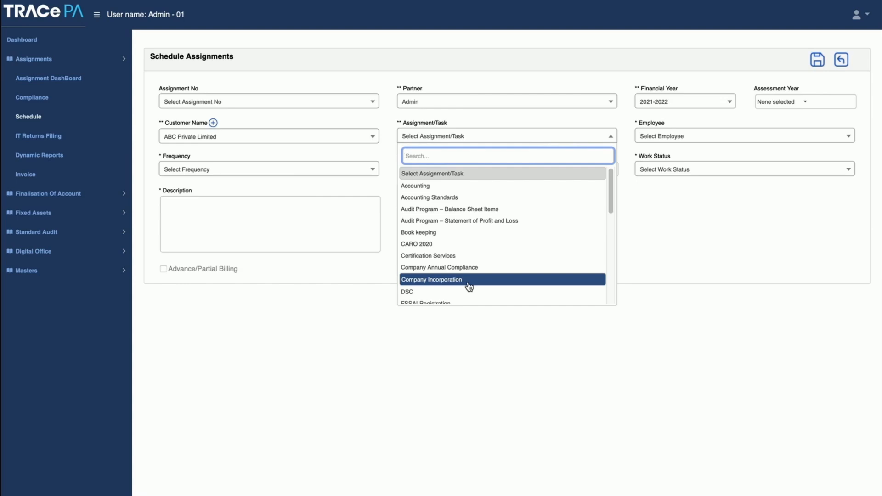
left_click(461, 256)
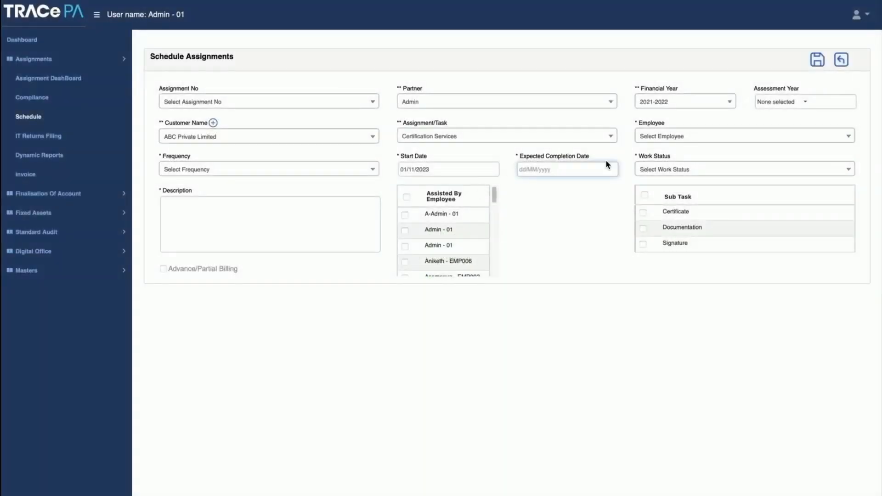
Review the available Employee, Frequency and Work Status options for the new assignment, leaving each unselected
left_click(674, 138)
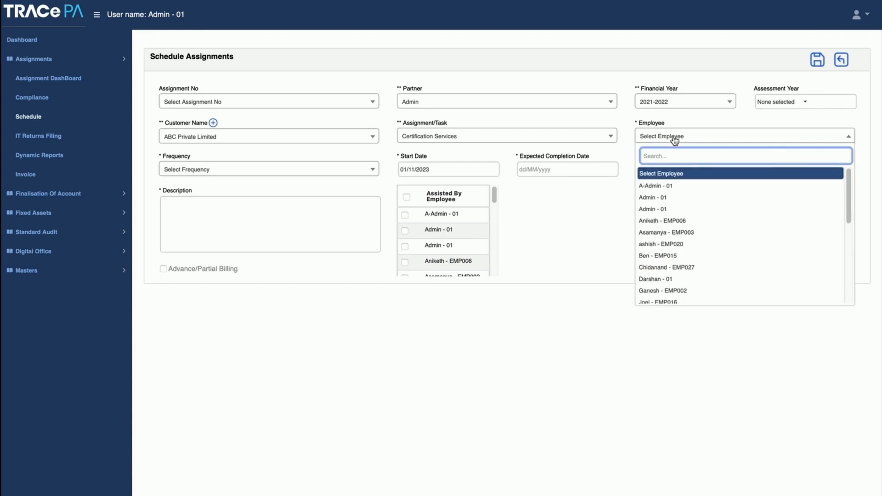
left_click(674, 138)
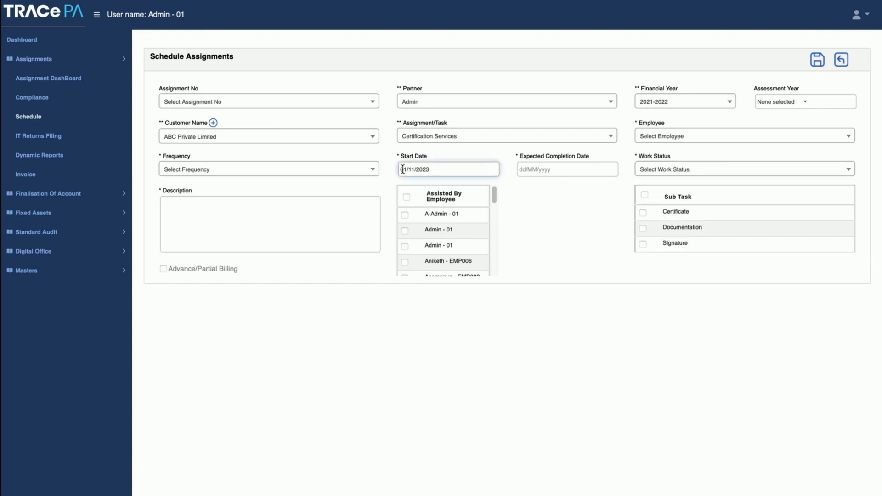
left_click(373, 174)
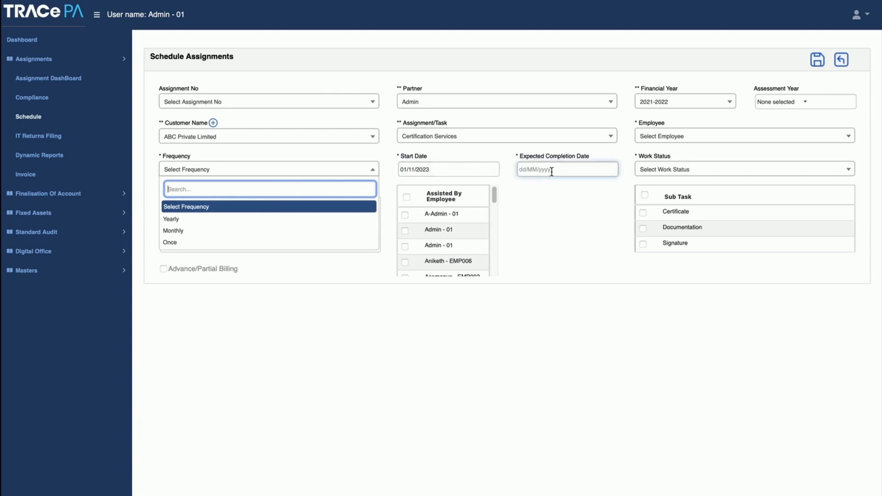
left_click(663, 171)
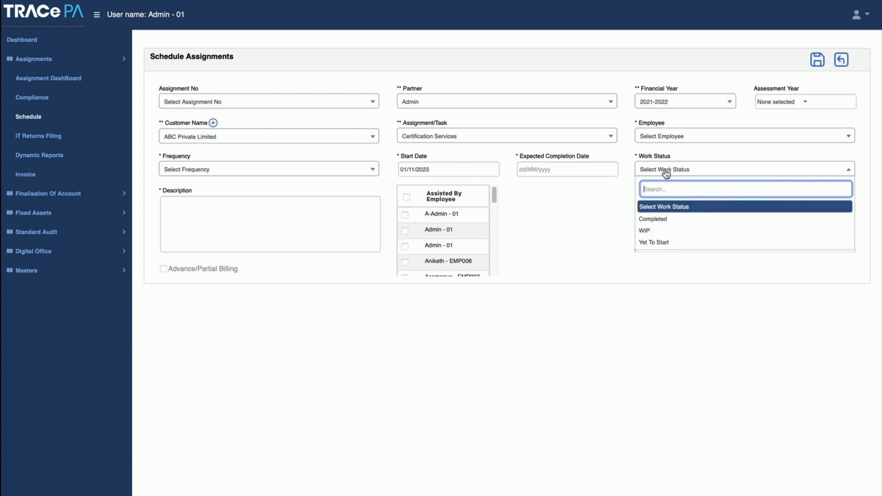
left_click(666, 173)
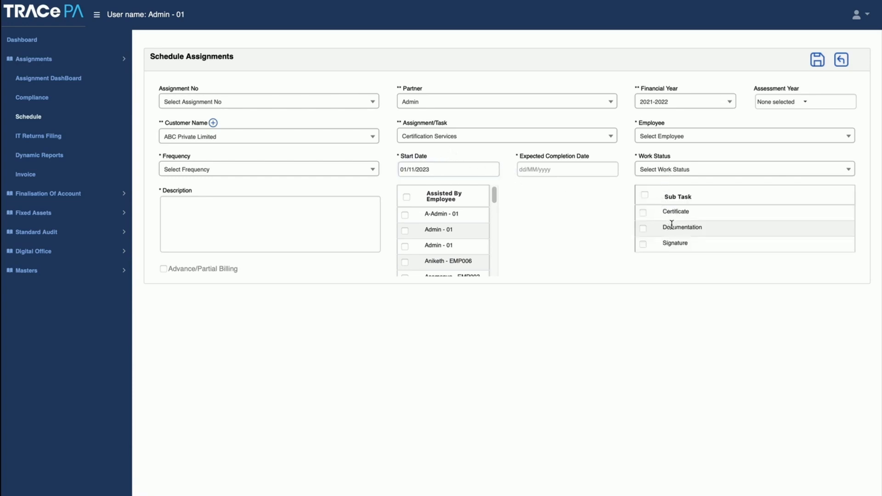
Select all the sub tasks (Certificate, Documentation, Signature), choose the responsible employee, and look at the description and expected completion date fields
left_click(644, 196)
left_click(661, 138)
left_click(673, 238)
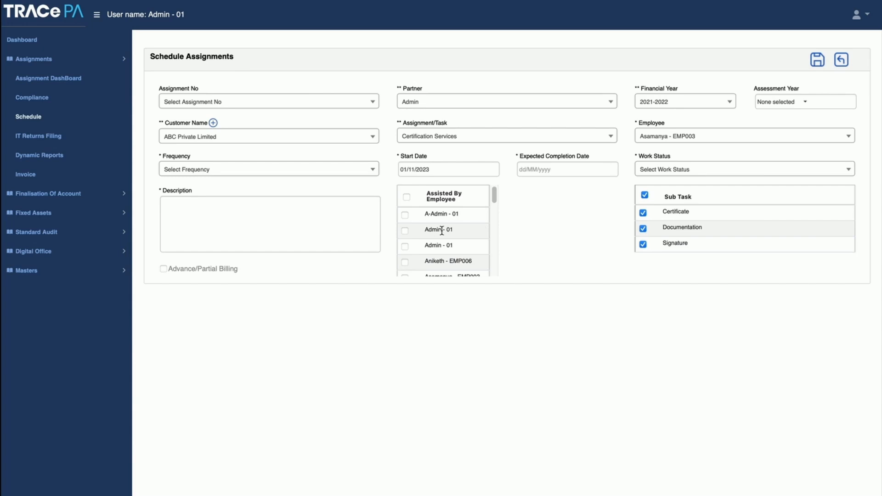
left_click(290, 236)
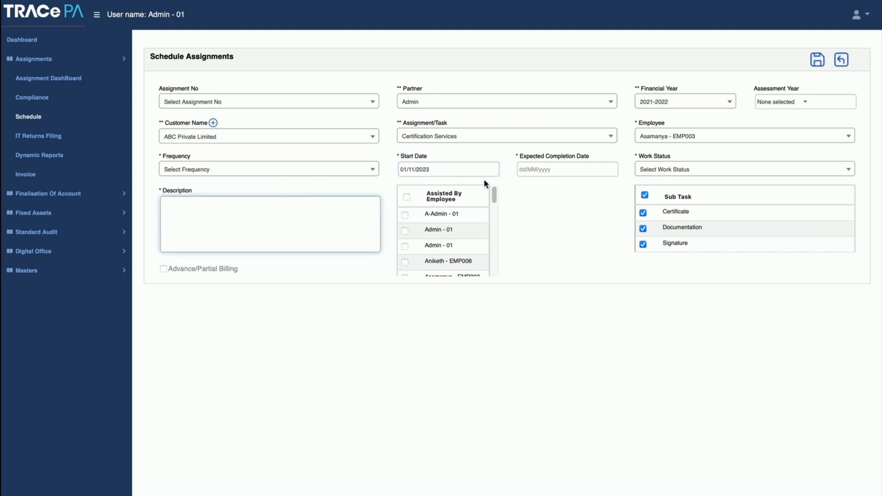
left_click(568, 166)
left_click(362, 235)
From the Assignments Dashboard, open PQR Private Limited's WIP Accounting assignment and view its Accounting sub task and attachments
left_click(48, 82)
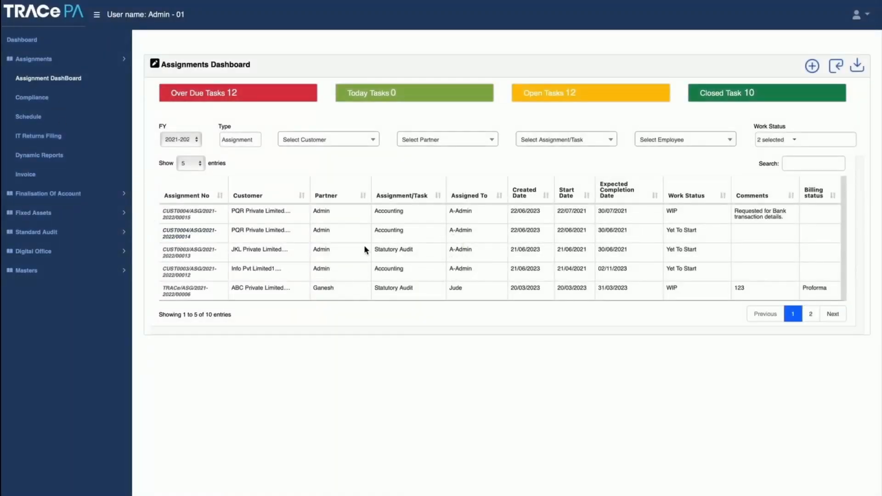
left_click(179, 216)
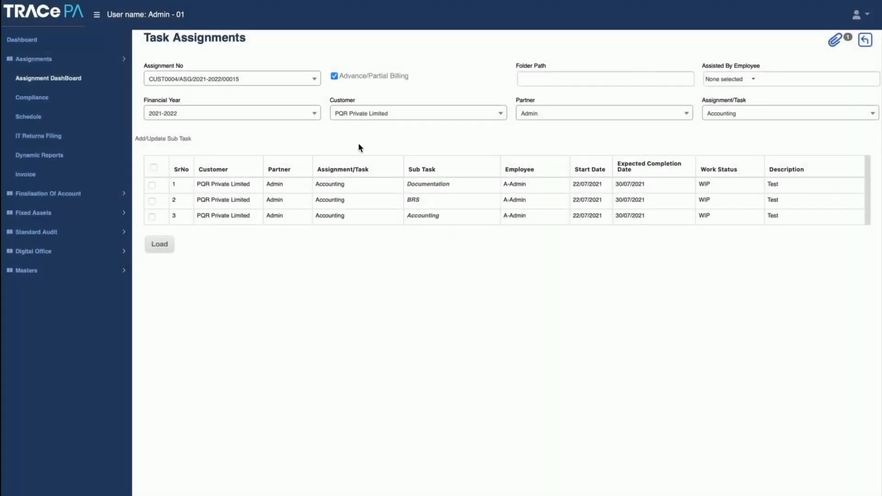
left_click(422, 218)
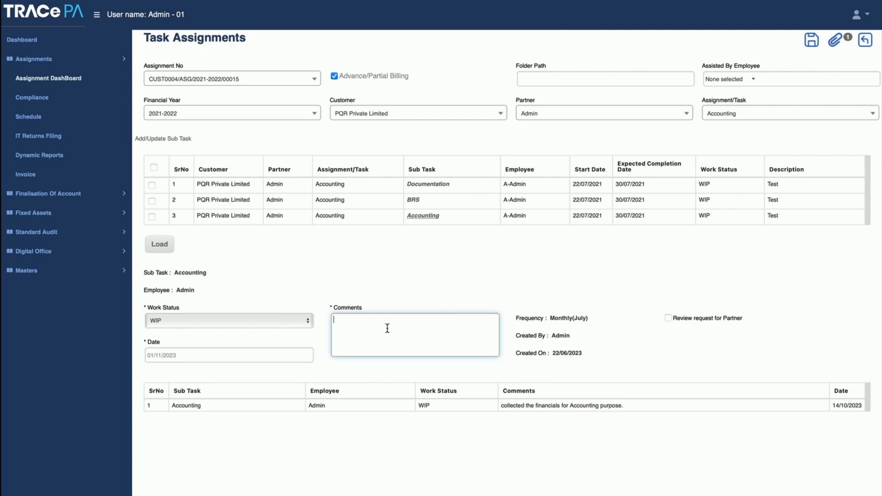
left_click(836, 44)
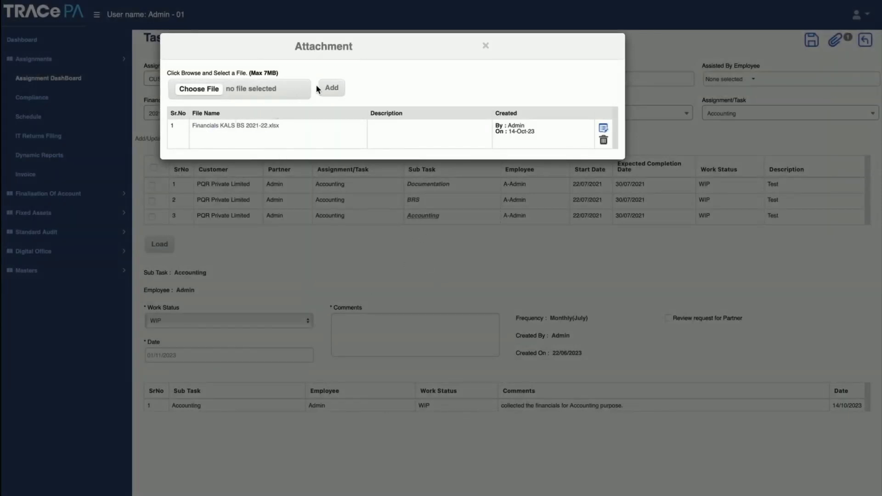
left_click(487, 45)
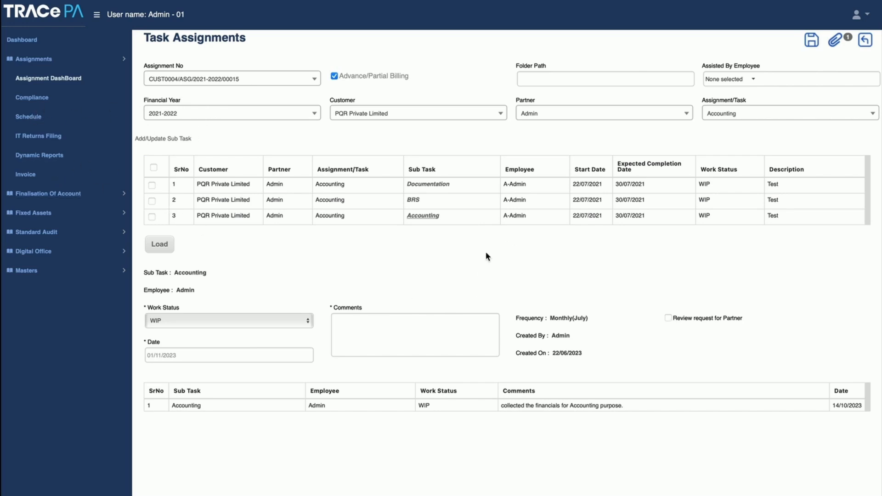
Open the unassigned Compliance Tasks and set the customer to ABC Private Limited and the frequency to Monthly
left_click(25, 100)
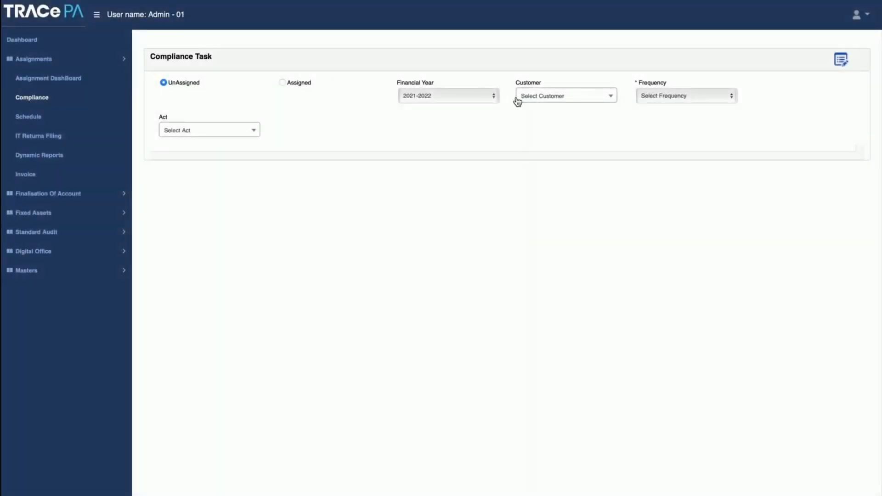
left_click(547, 98)
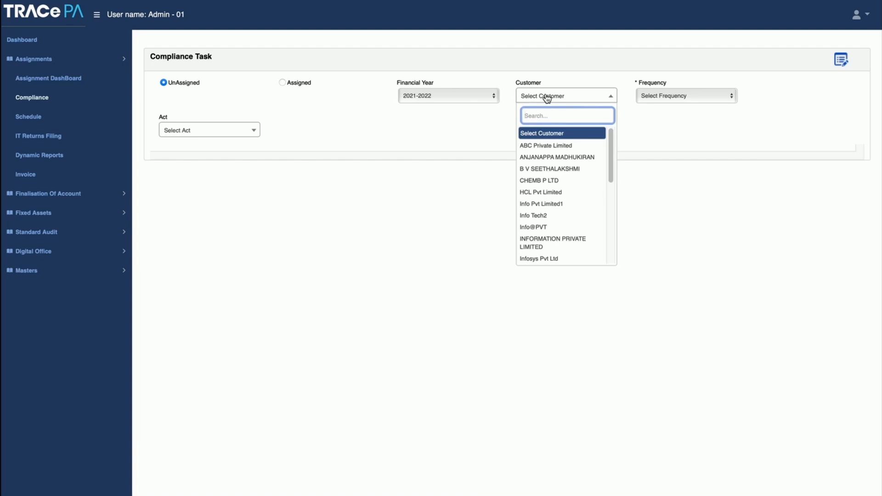
left_click(560, 146)
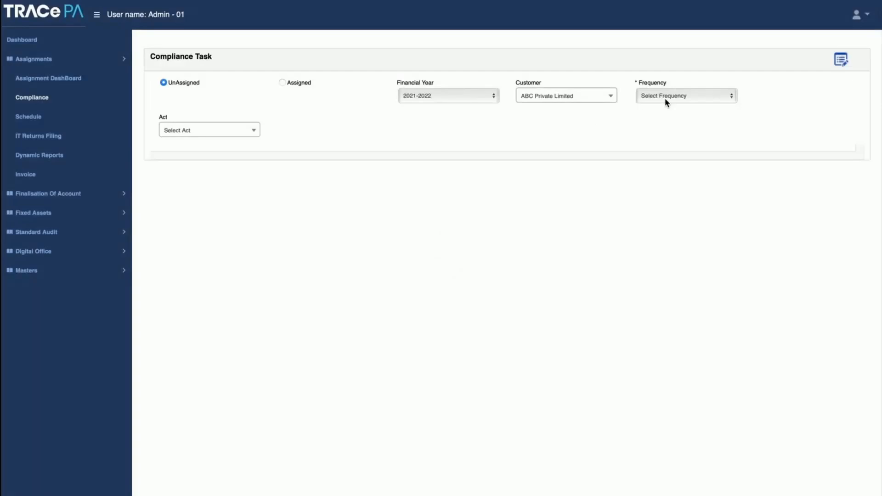
left_click(666, 96)
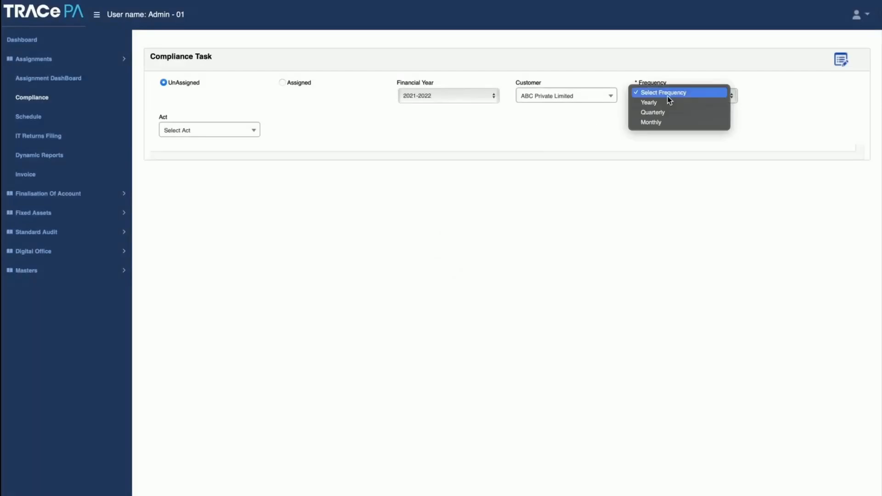
left_click(660, 123)
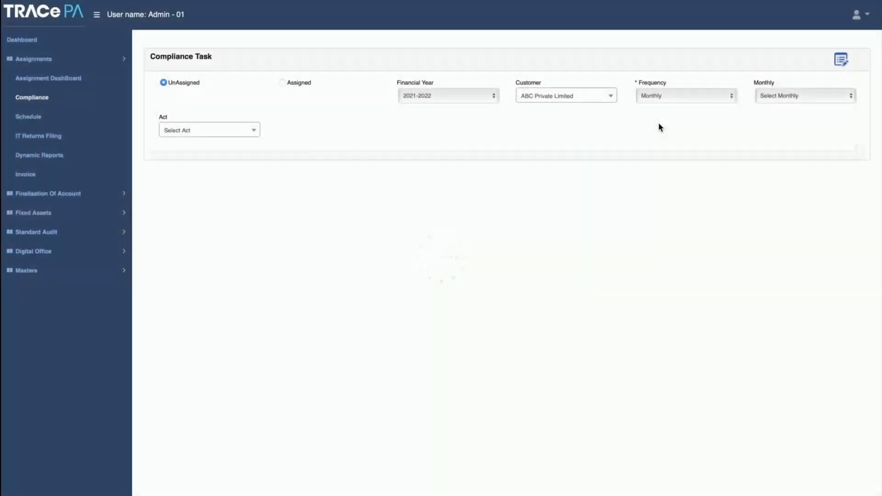
Filter the unassigned compliance tasks to November-2021 and clear the customer filter
left_click(808, 97)
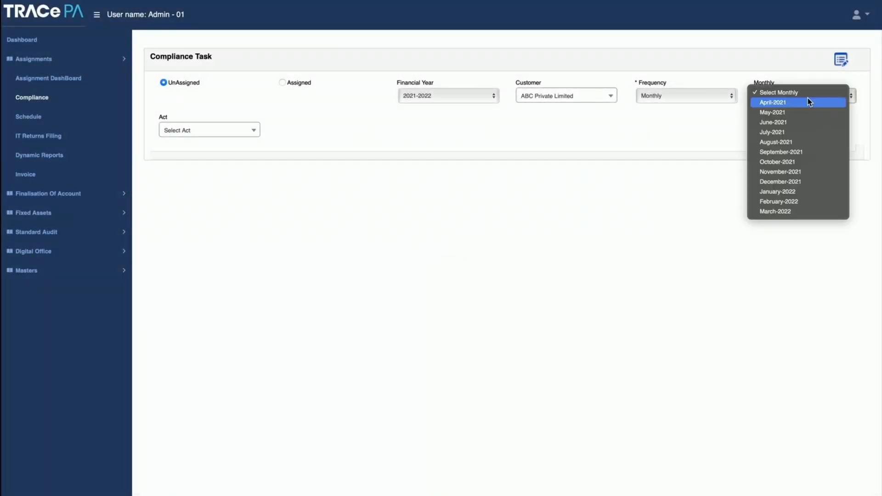
left_click(784, 173)
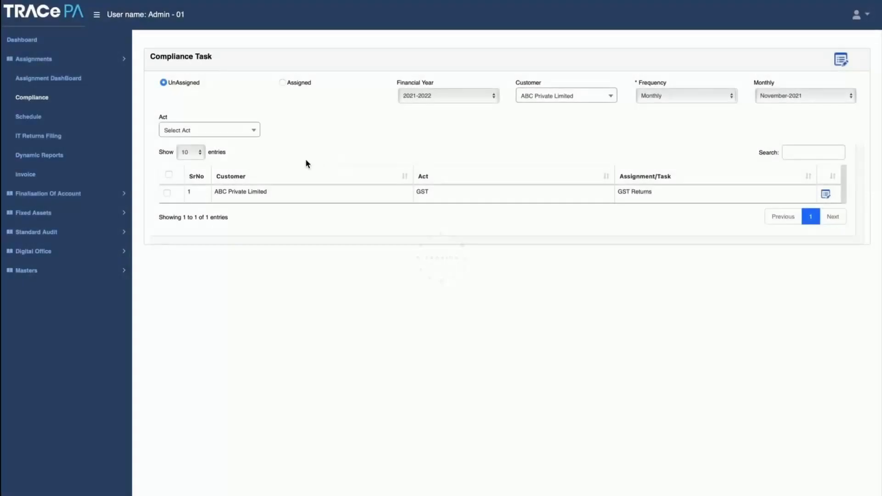
left_click(539, 99)
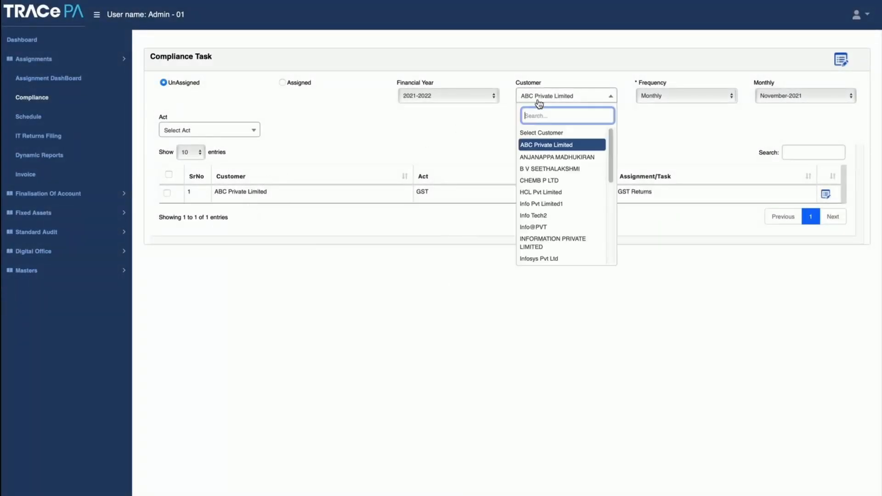
left_click(538, 132)
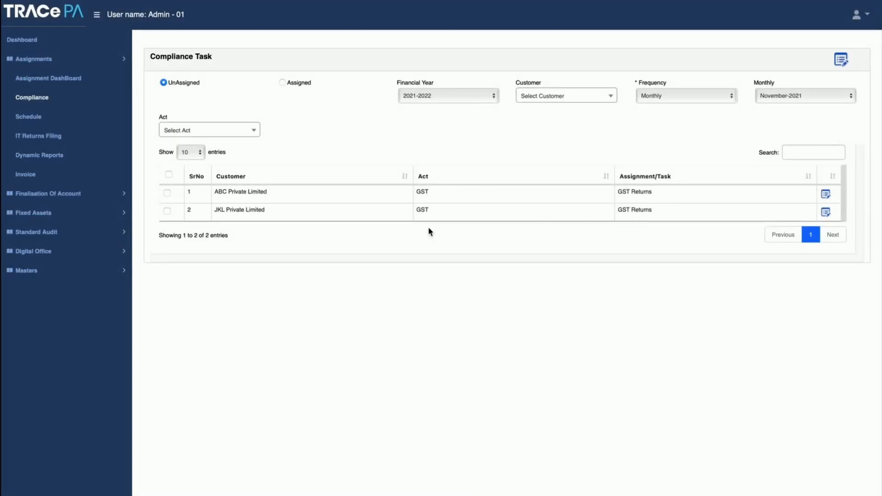
Select all listed GST Returns tasks, open their assignment form, choose a partner and look through the employee options without selecting one
left_click(168, 174)
left_click(846, 62)
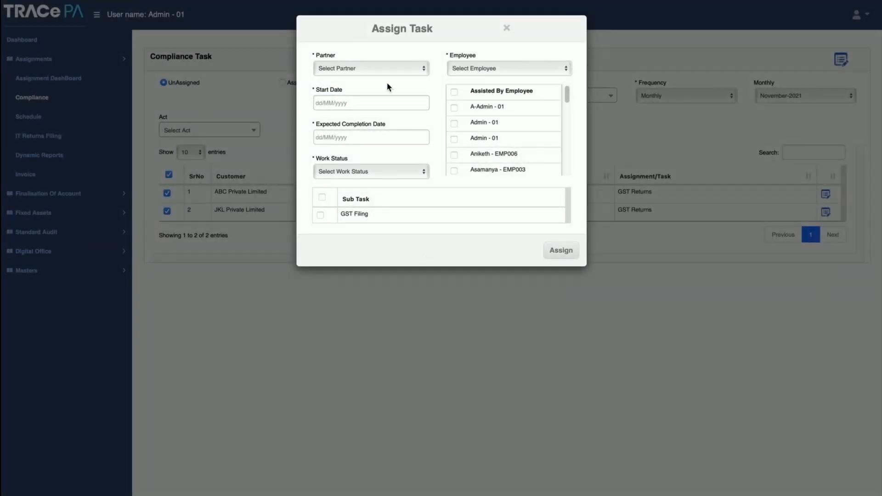
left_click(380, 68)
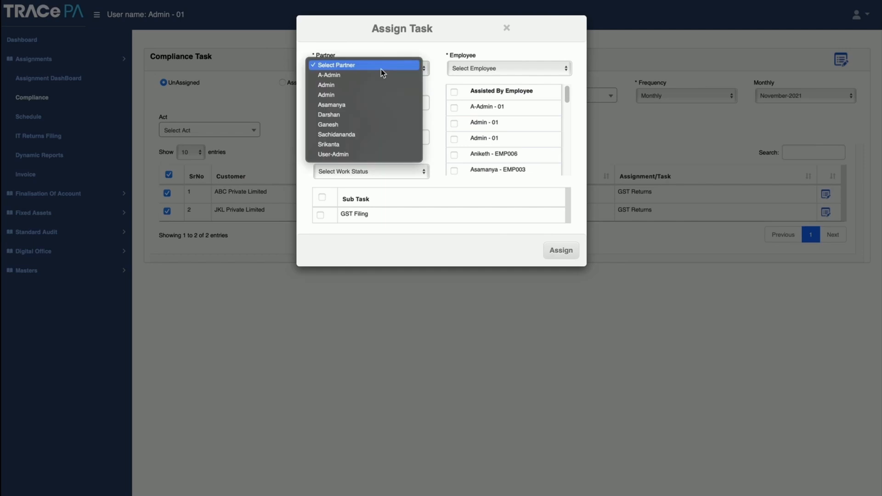
left_click(352, 126)
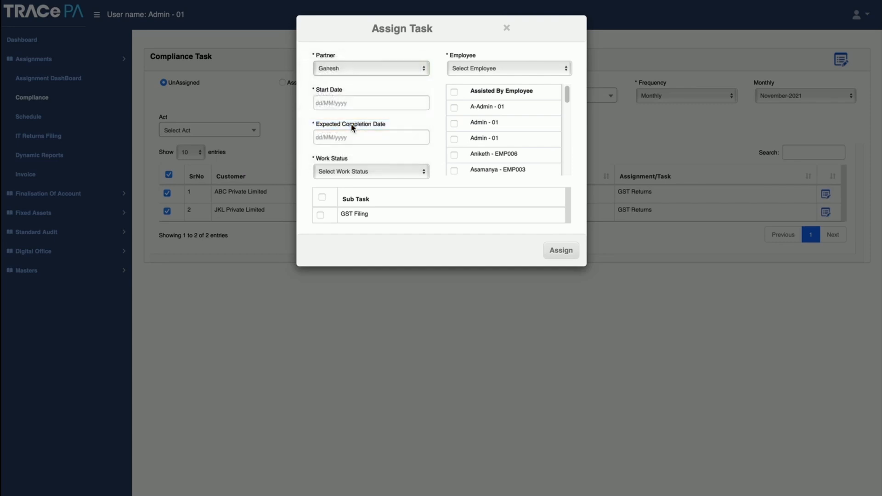
left_click(475, 71)
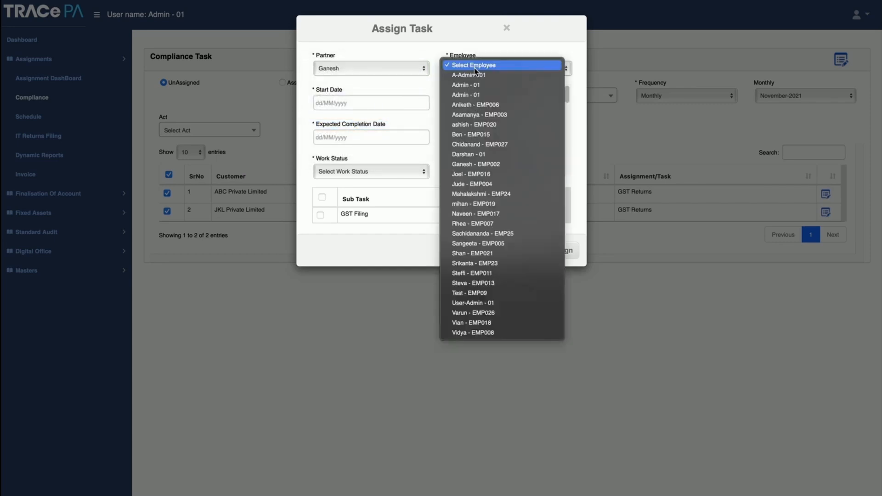
left_click(476, 65)
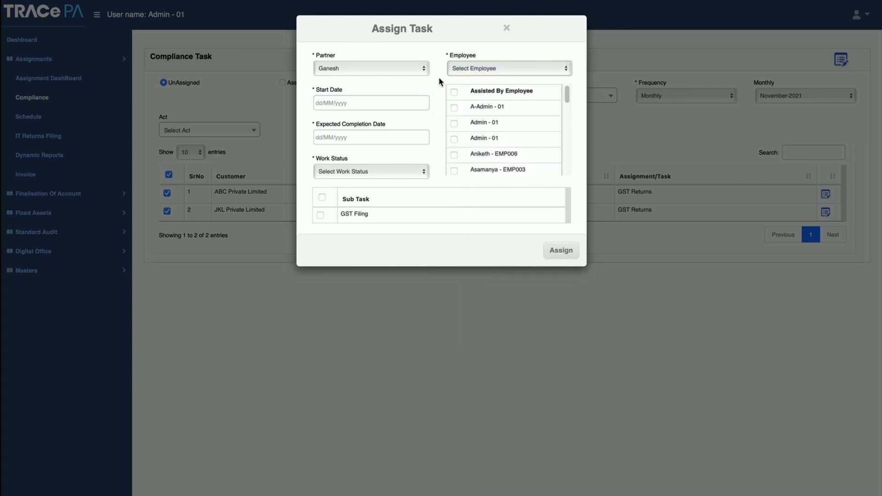
Look at the date fields, set the work status to Completed with the GST Filing sub task, and close the form without assigning
left_click(371, 102)
left_click(363, 137)
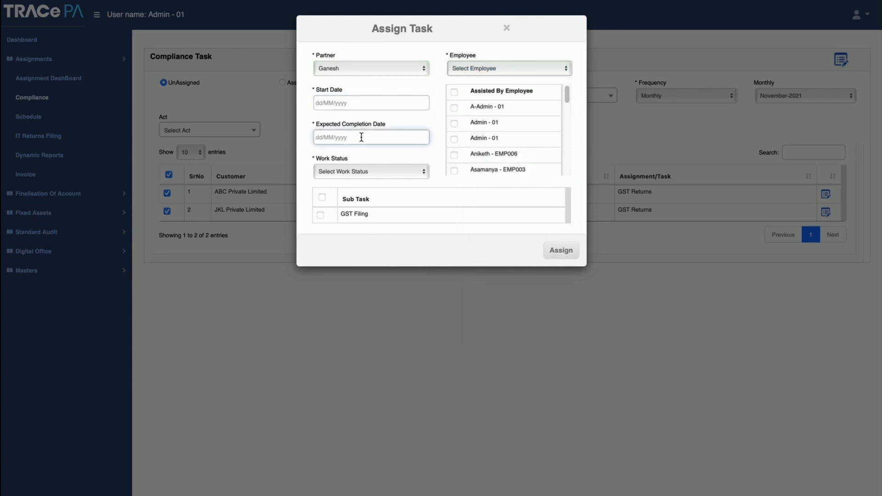
left_click(370, 169)
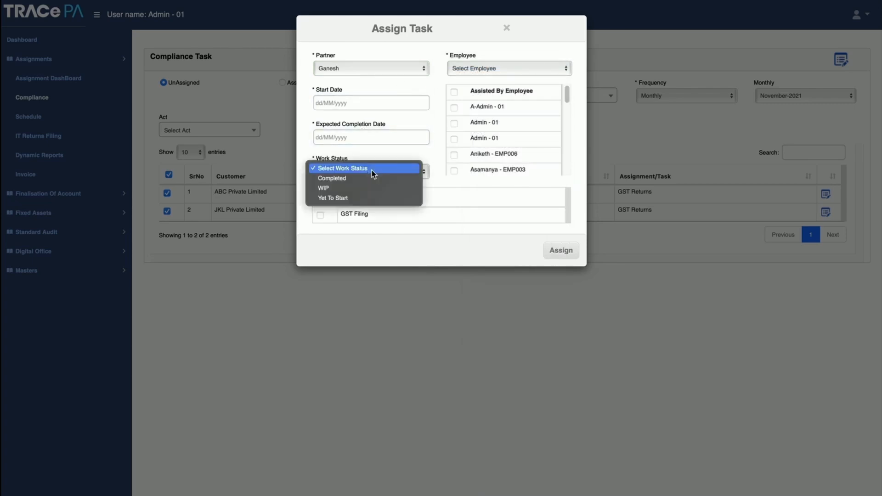
left_click(364, 177)
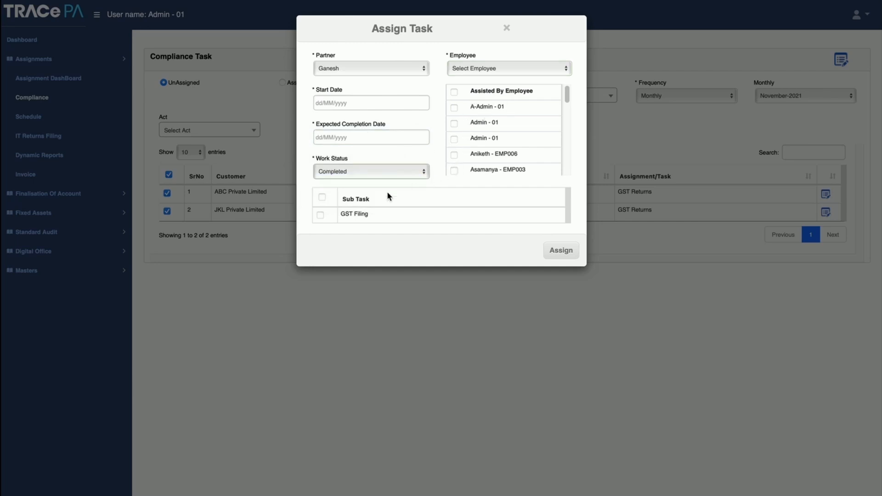
left_click(320, 215)
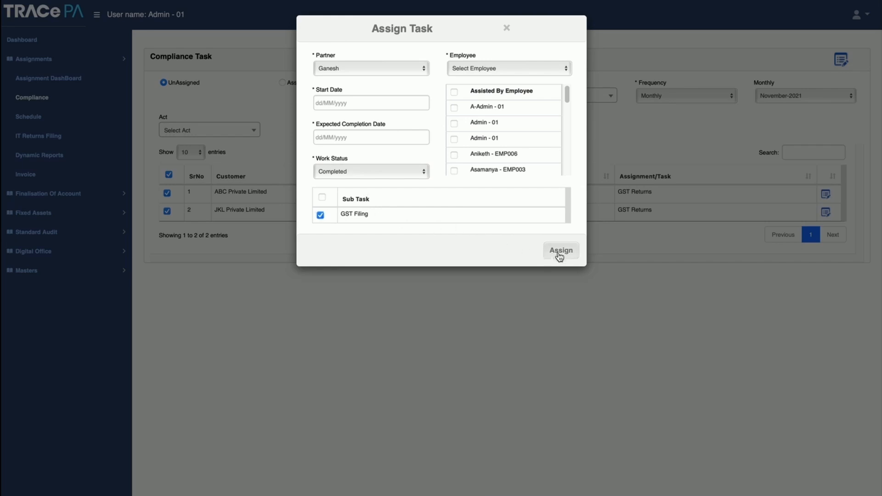
left_click(505, 28)
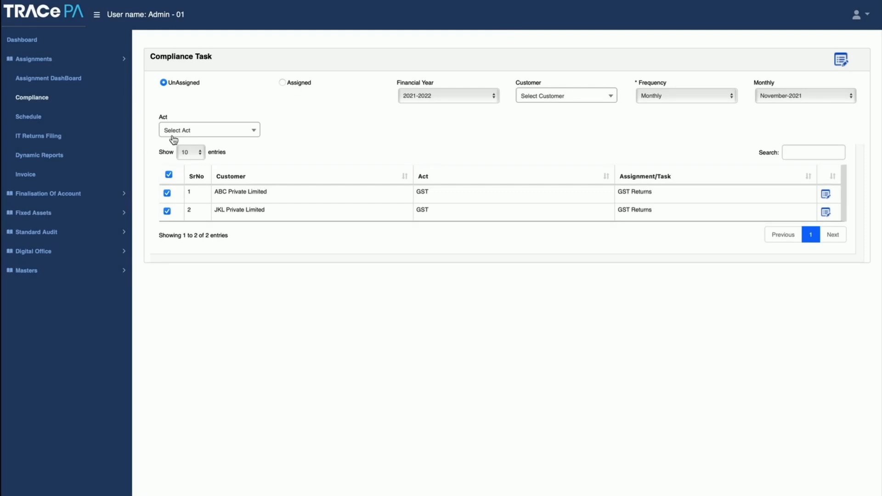
Open the Assignments Dashboard and load only the Compliance type, with Assignment excluded
left_click(60, 82)
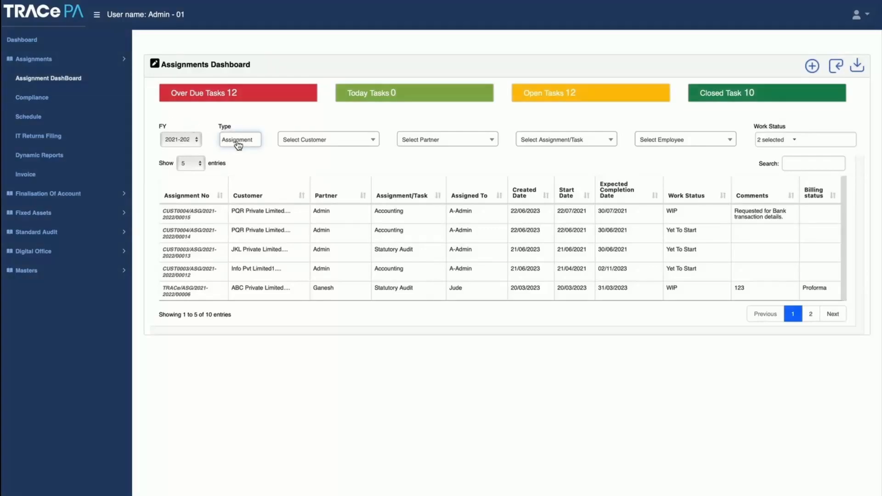
left_click(238, 143)
left_click(227, 205)
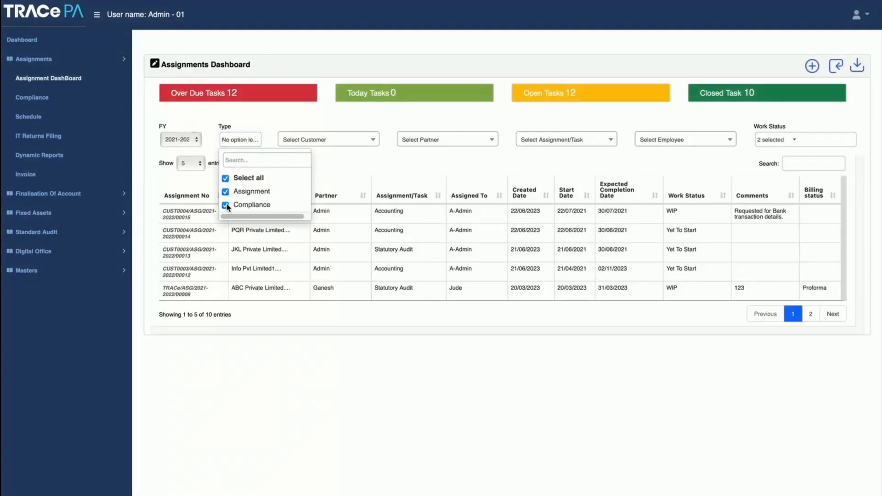
left_click(228, 193)
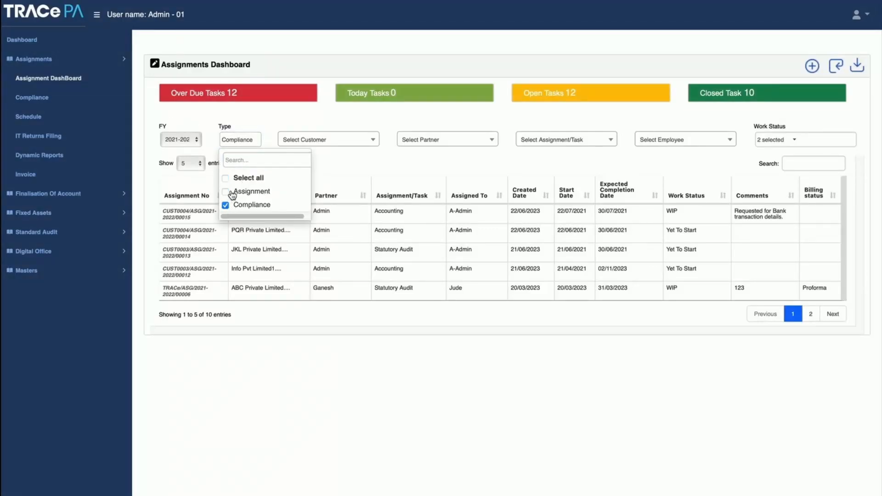
left_click(844, 67)
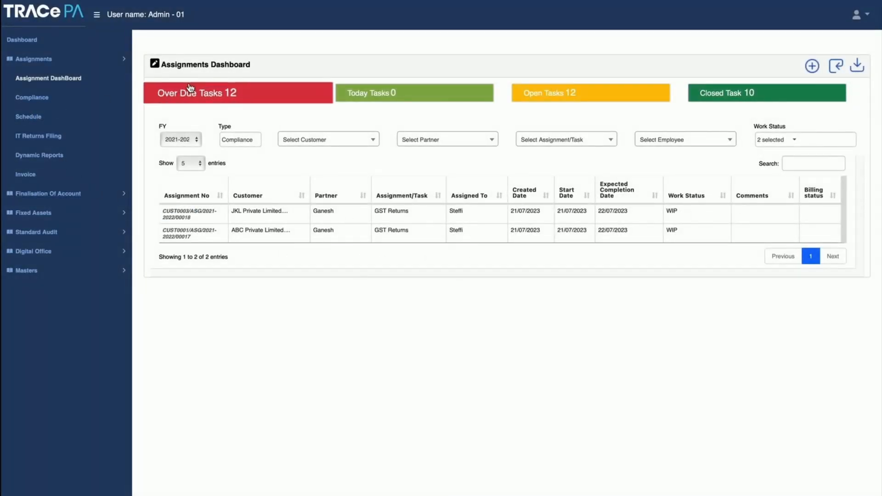
Open IT Returns Filing, load the existing client's record, and look at the email and service charge fields
left_click(39, 136)
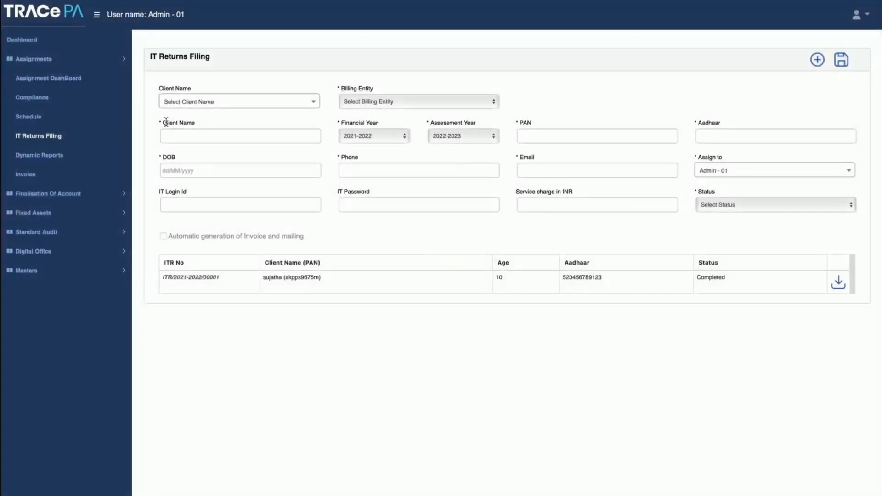
left_click(228, 106)
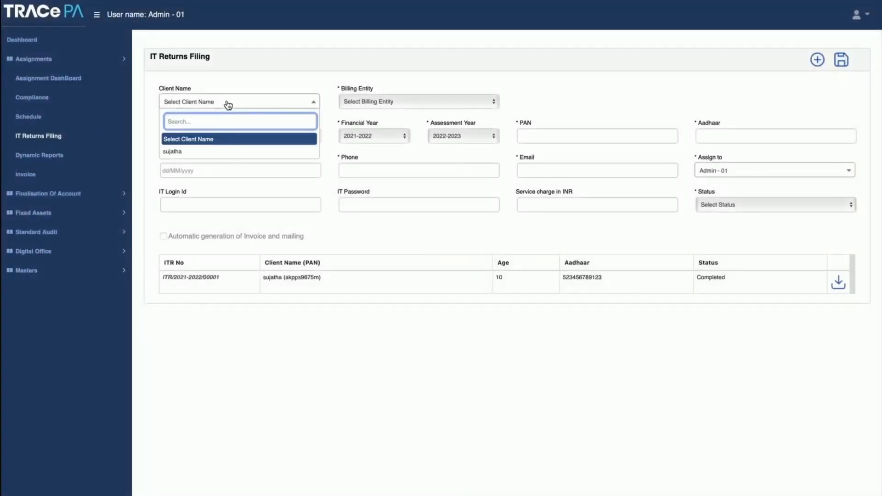
left_click(208, 152)
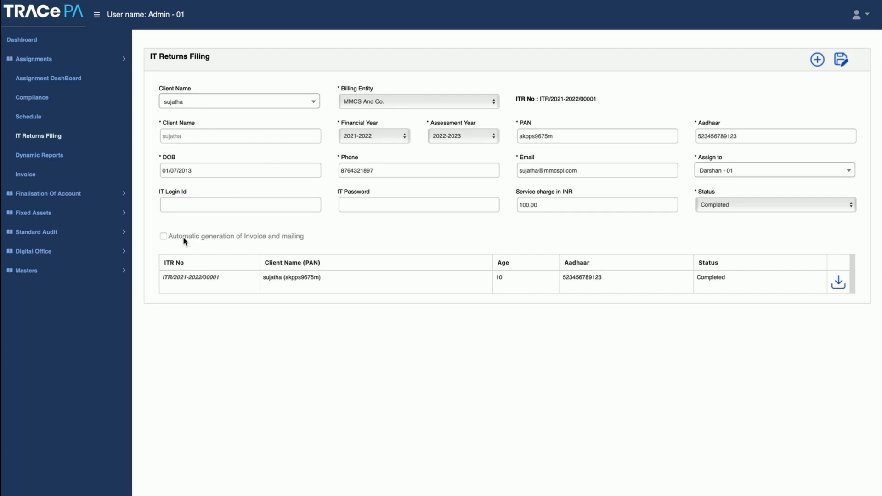
left_click(544, 171)
left_click(551, 206)
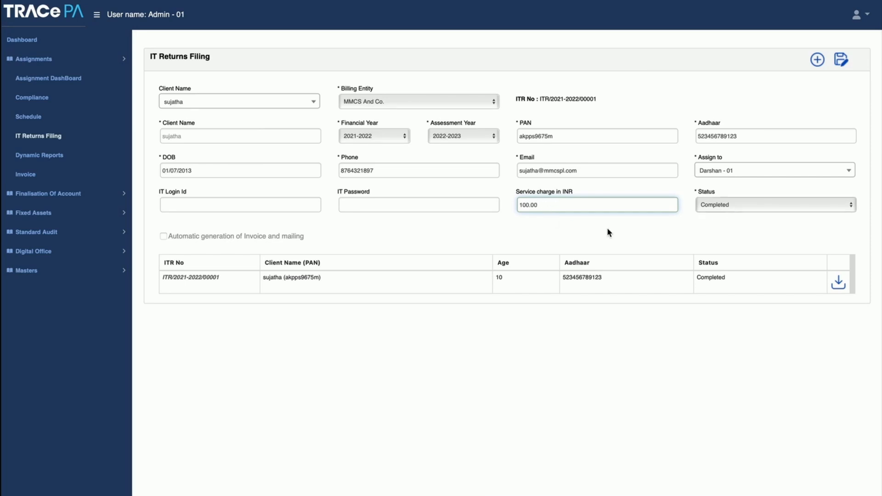
Open Dynamic Reports and set the report type to Resource Availability
left_click(46, 157)
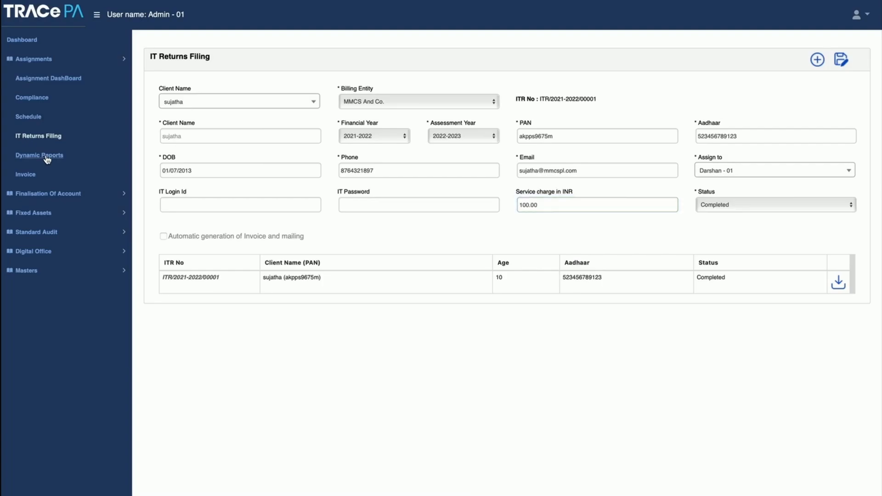
left_click(202, 96)
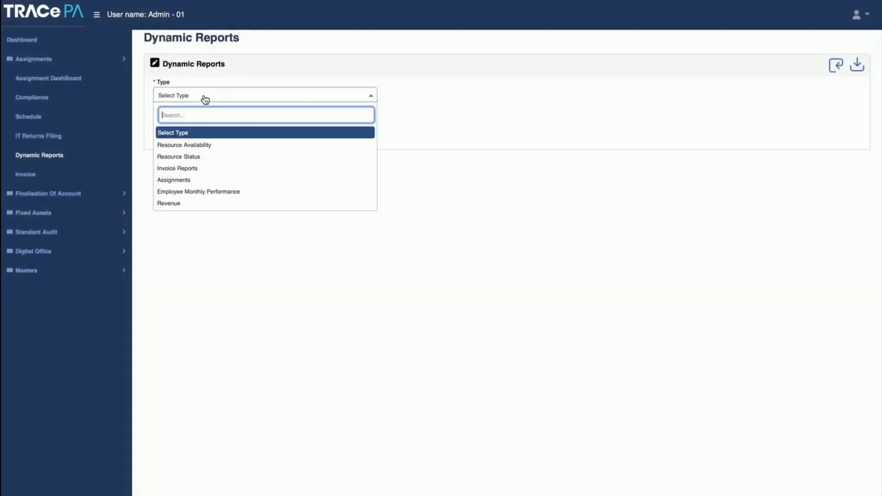
left_click(211, 146)
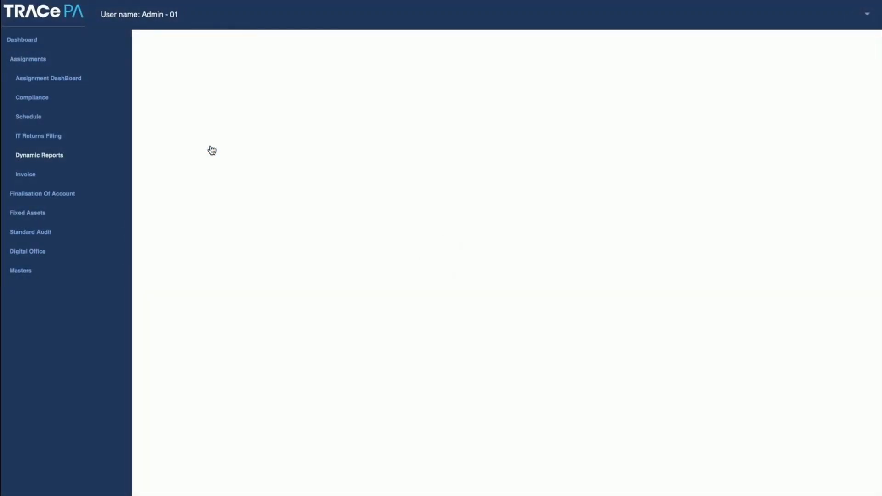
Set the Resource Availability period from 02/04/2023 to 01/11/2023 and generate the report
left_click(210, 142)
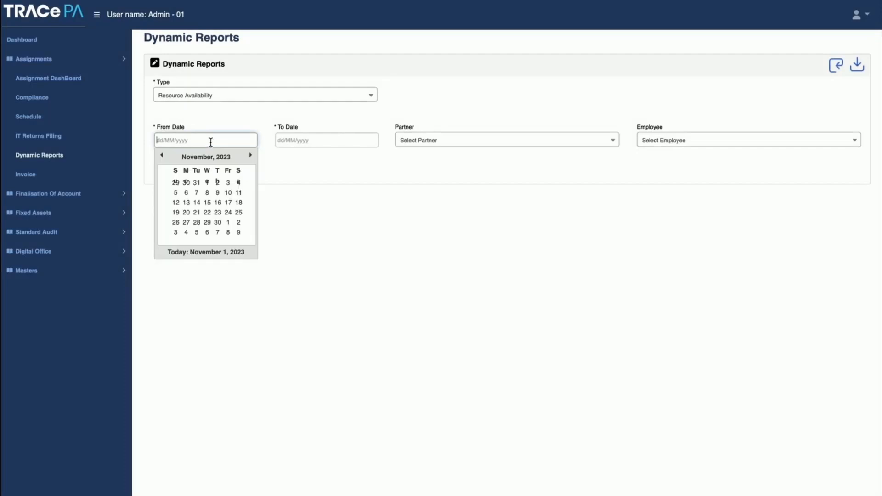
left_click(161, 155)
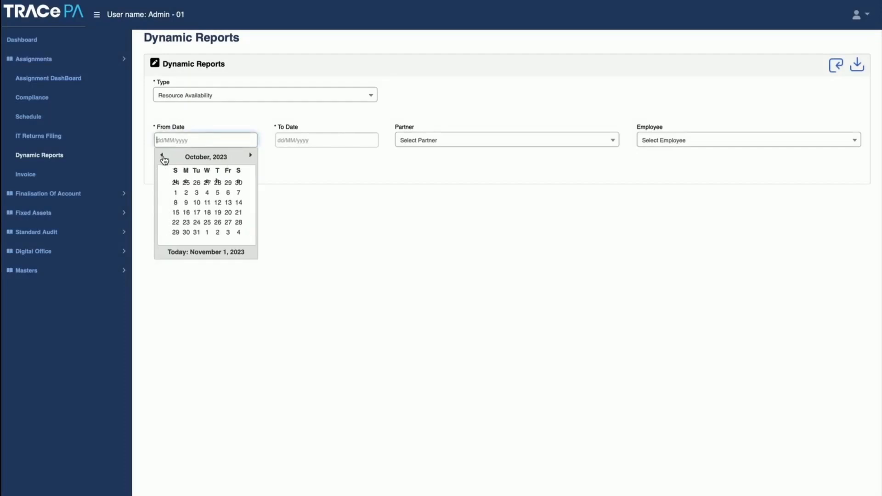
left_click(189, 158)
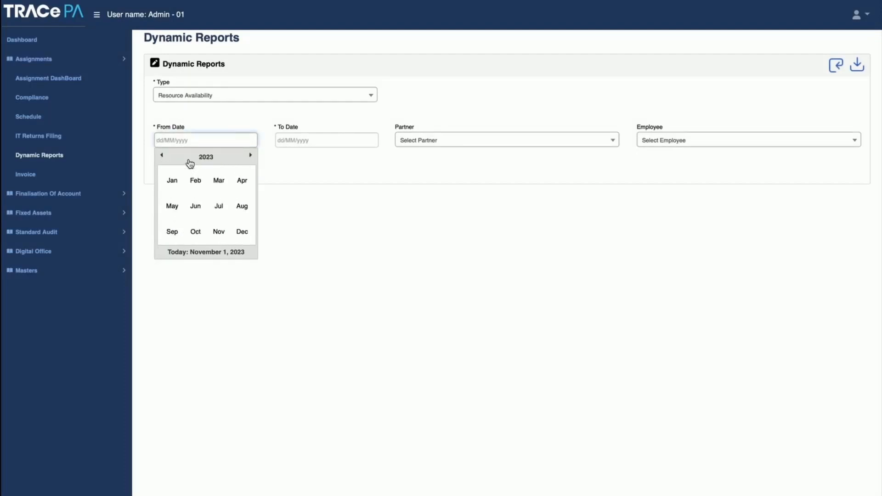
left_click(248, 186)
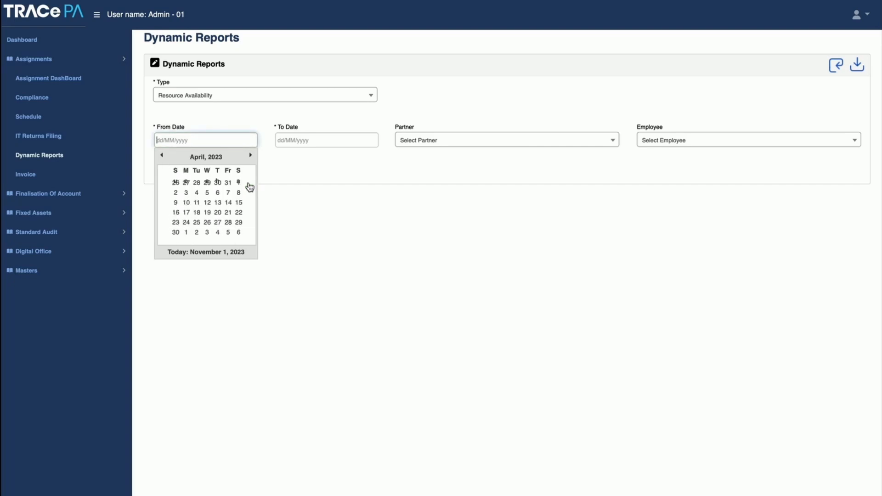
left_click(175, 192)
left_click(305, 141)
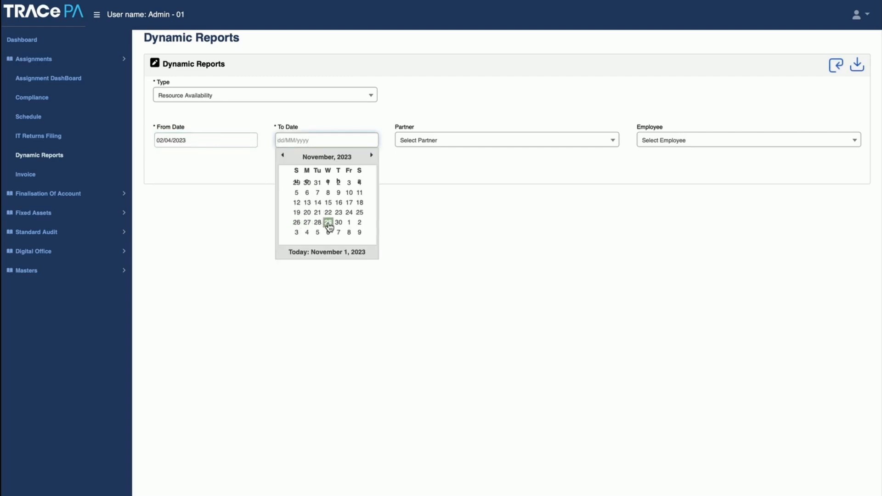
left_click(327, 183)
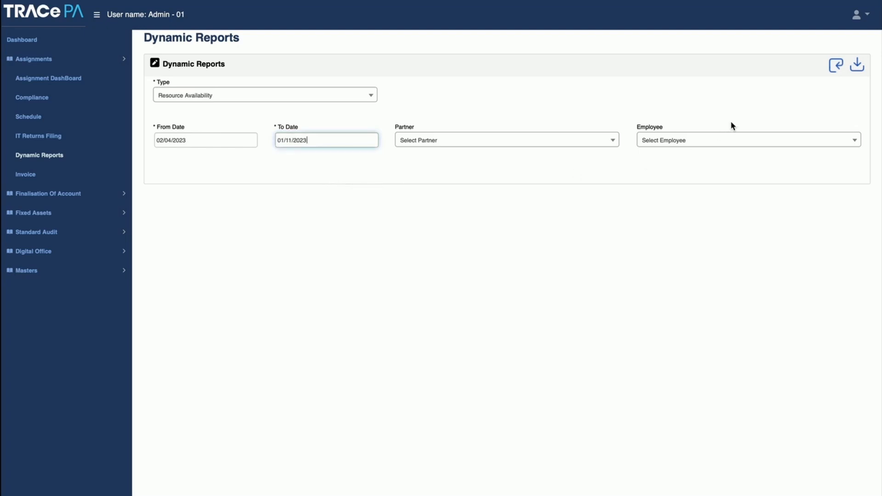
left_click(836, 65)
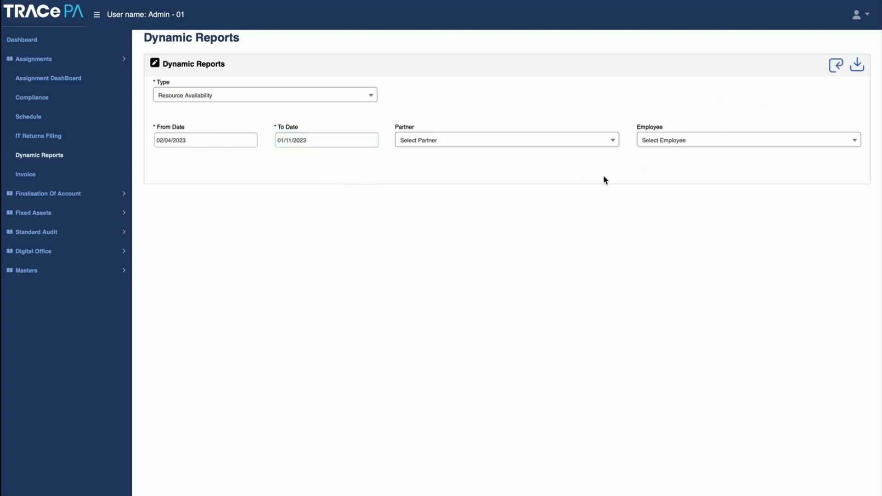
left_click(837, 65)
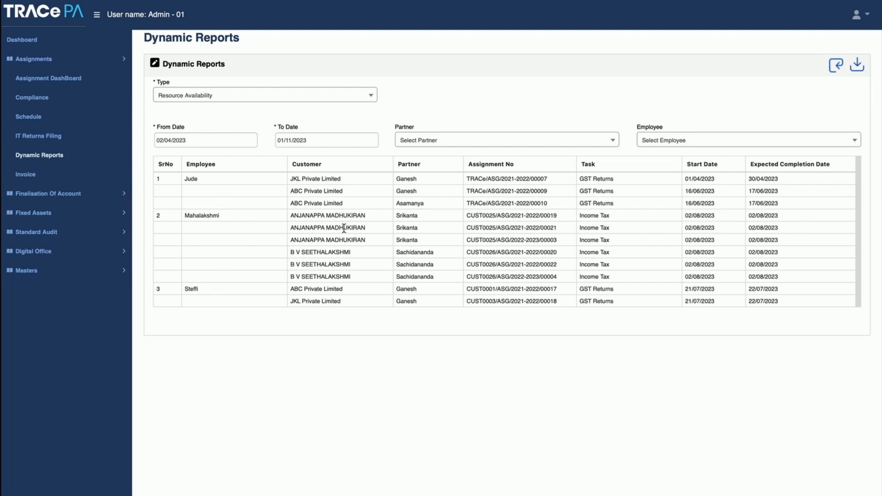
Generate the Resource Status report for the period from 30/03/2023 to 01/11/2023
left_click(231, 102)
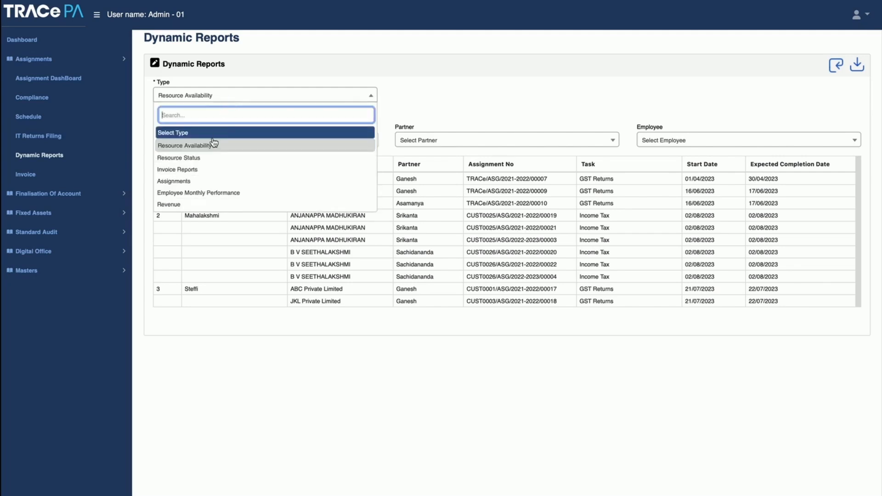
left_click(205, 157)
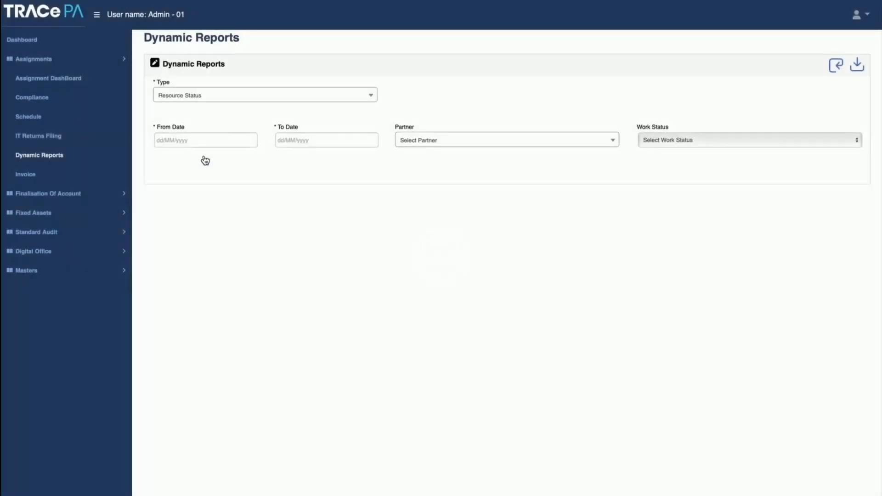
left_click(208, 140)
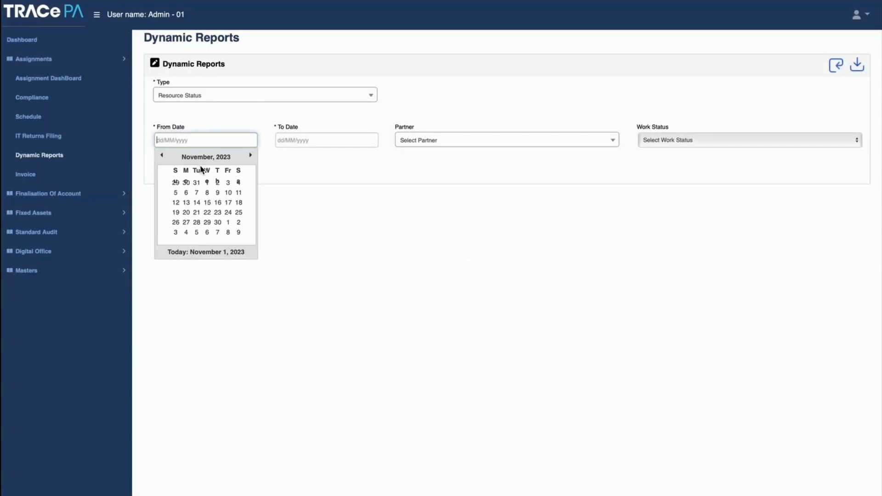
left_click(189, 157)
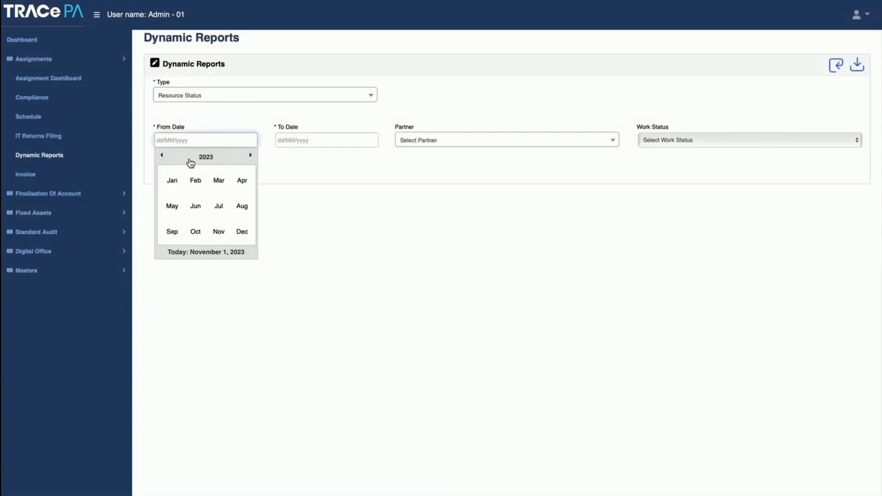
left_click(240, 184)
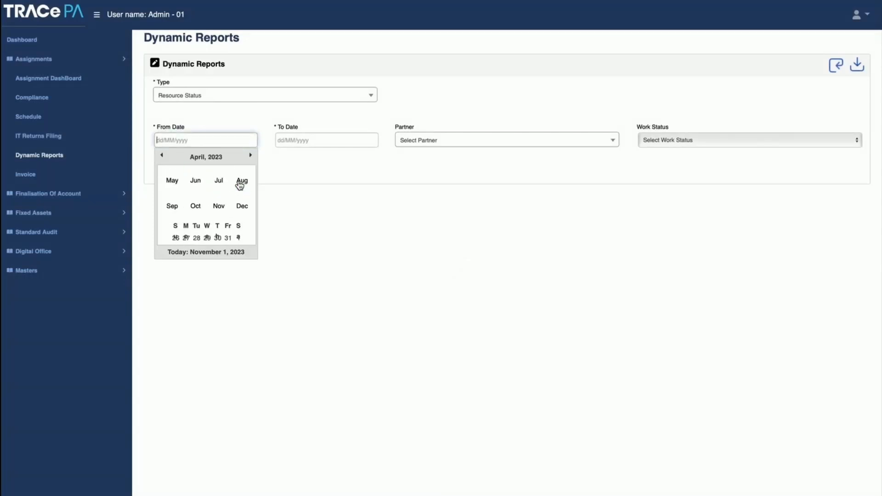
left_click(218, 183)
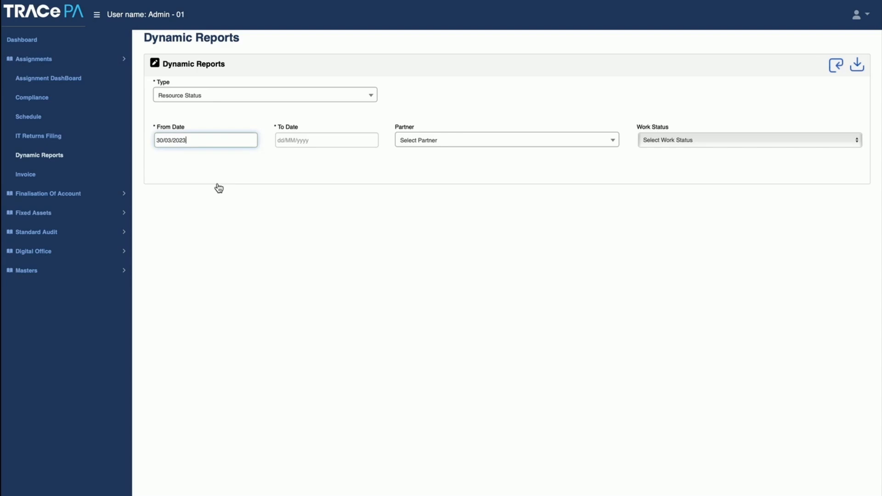
left_click(295, 142)
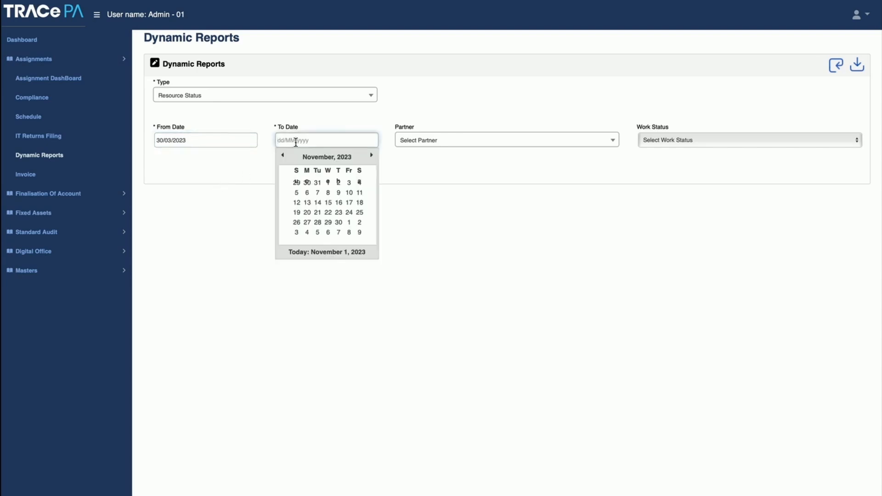
left_click(328, 183)
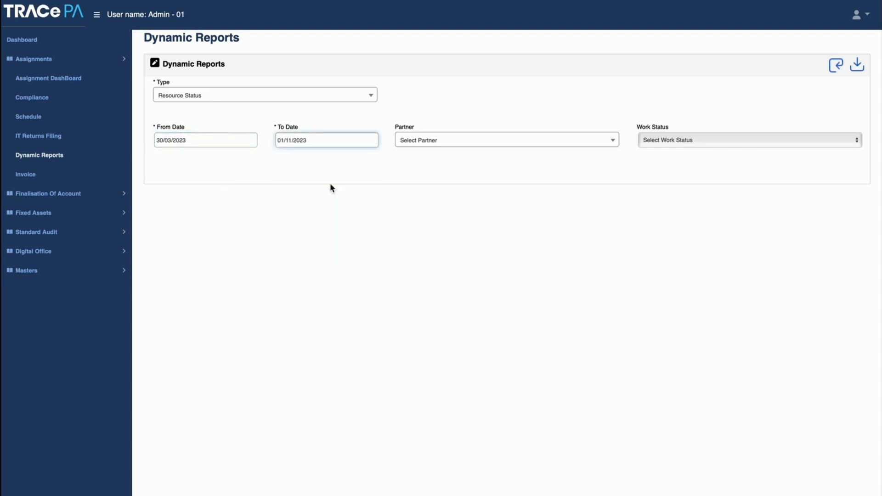
left_click(840, 67)
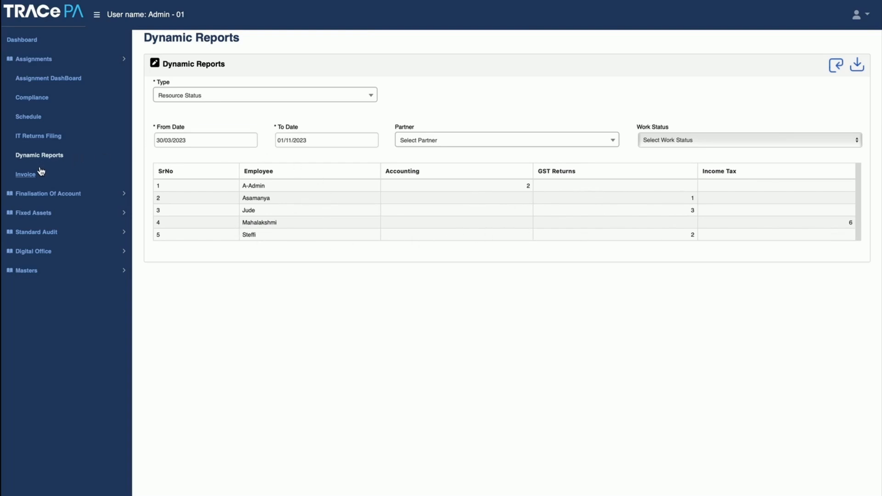
Switch the report type to Invoice Reports and generate it for 30/03/2023 to 01/11/2023
left_click(200, 96)
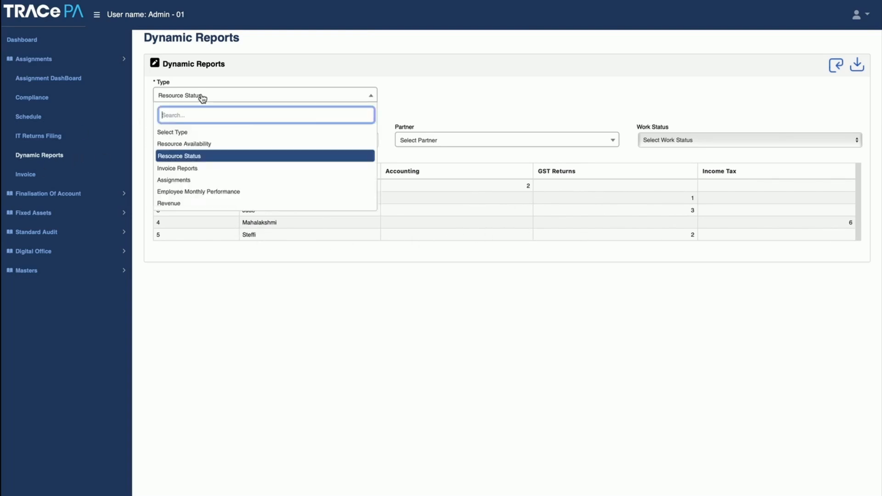
left_click(193, 168)
left_click(199, 141)
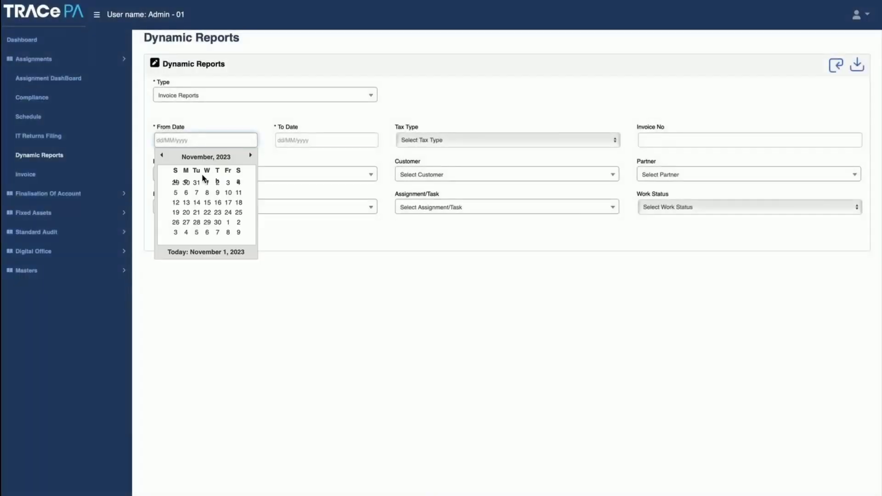
left_click(198, 158)
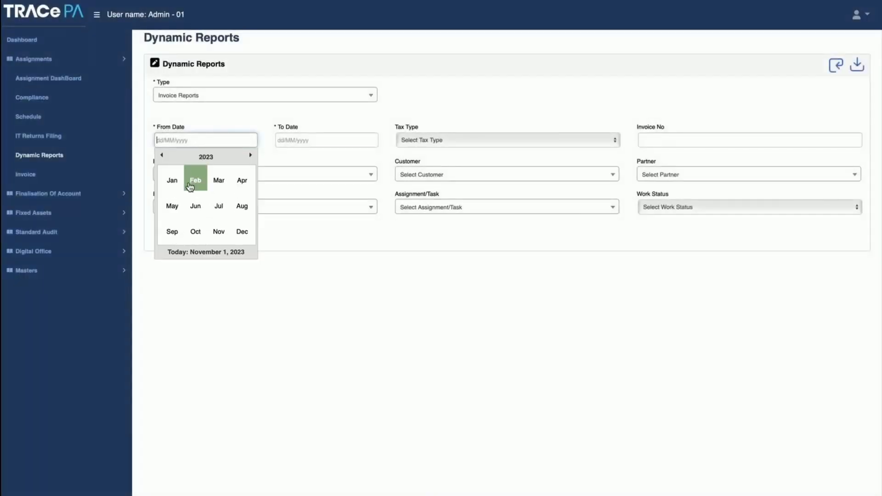
left_click(242, 189)
left_click(218, 183)
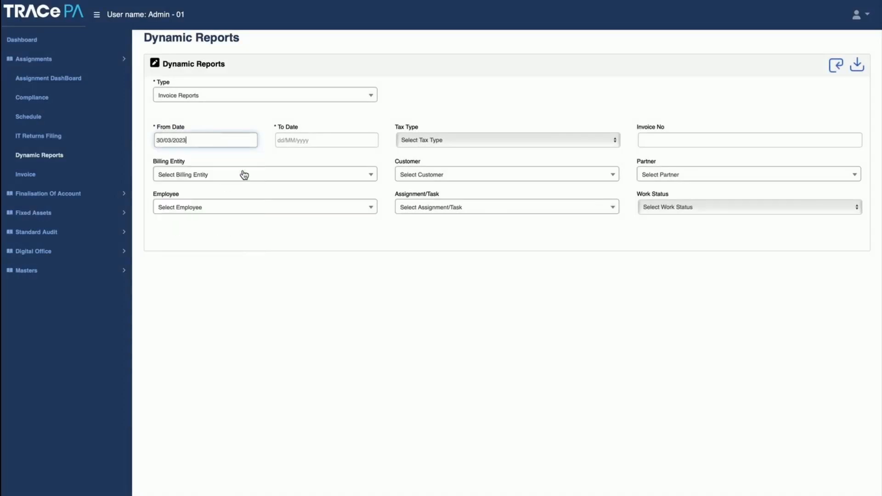
left_click(302, 139)
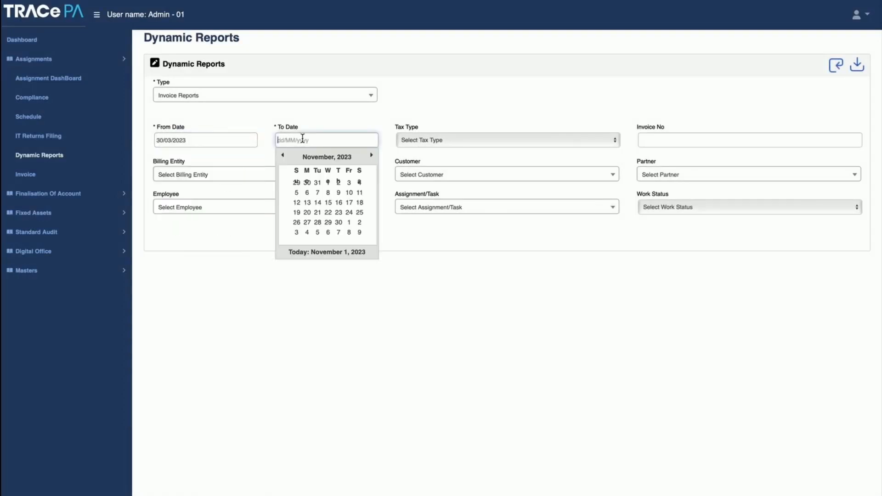
left_click(328, 183)
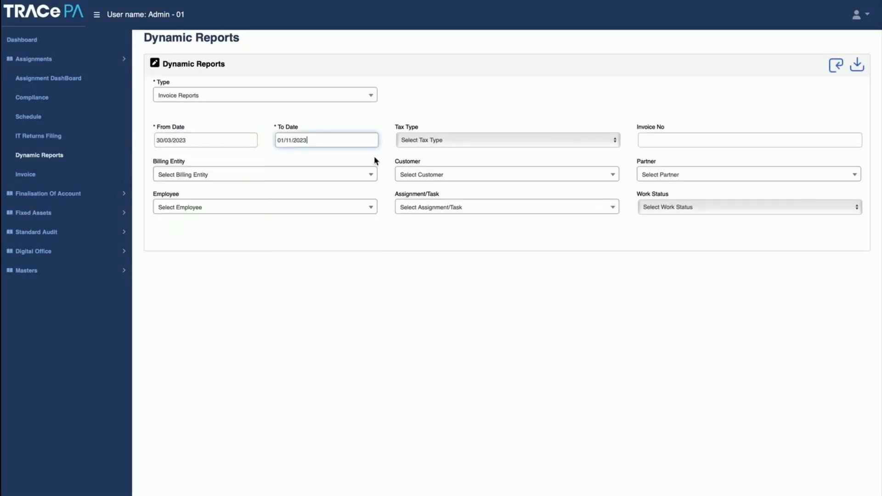
left_click(835, 65)
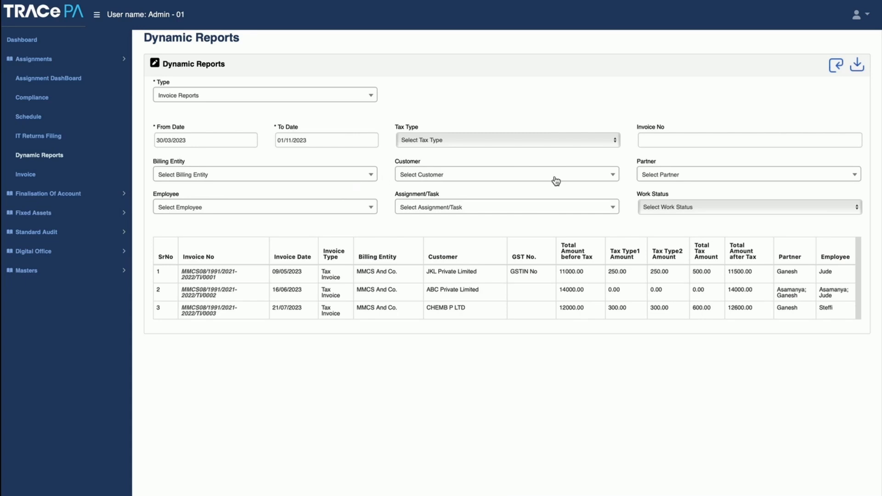
Open the downloaded TaxInvoice_2-2.pdf, look over the JKL Private Limited tax invoice, and return to Dynamic Reports in Safari
left_click(646, 175)
left_click(647, 175)
left_click(781, 1)
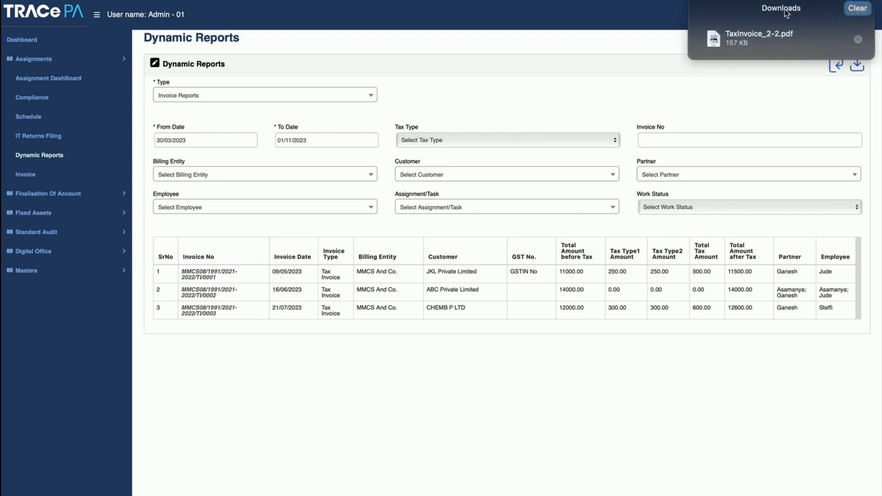
left_click(753, 39)
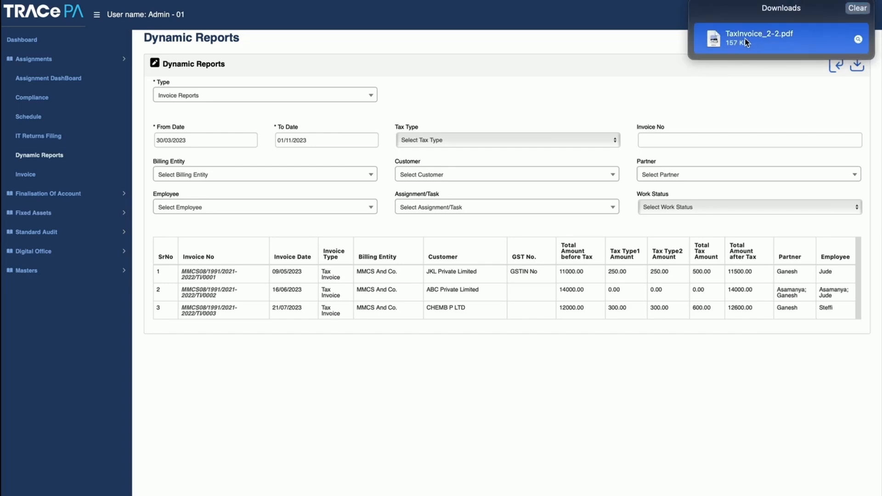
double_click(745, 40)
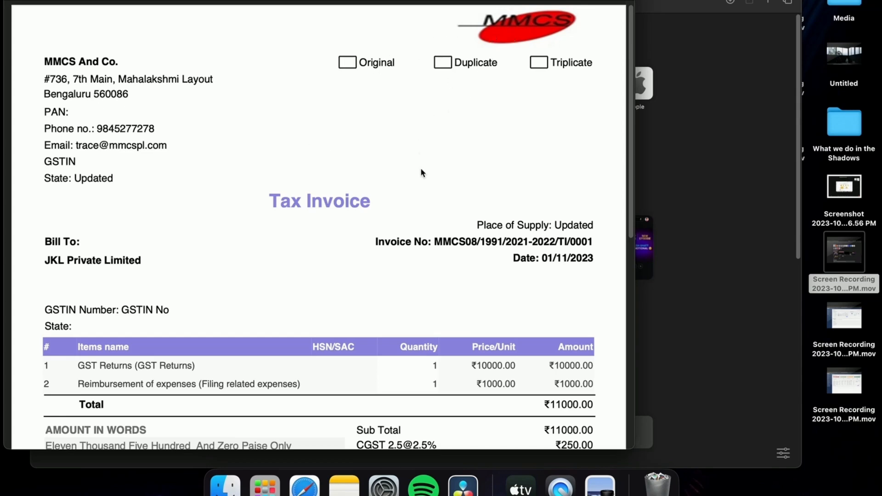
scroll(422, 172, "up", 1)
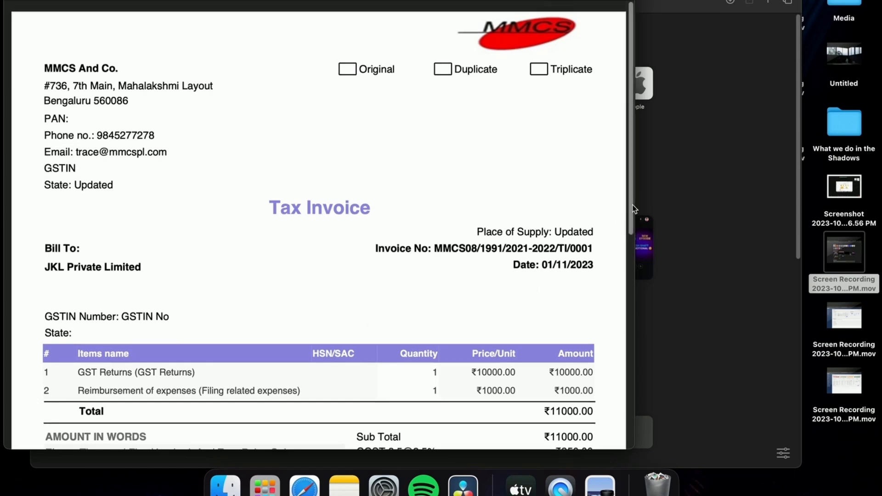
left_click_drag(634, 209, 619, 147)
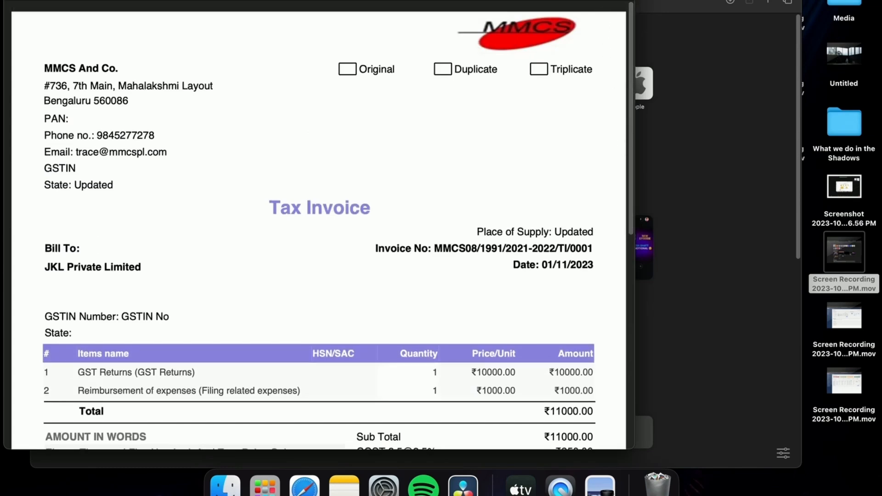
left_click_drag(526, 0, 668, 6)
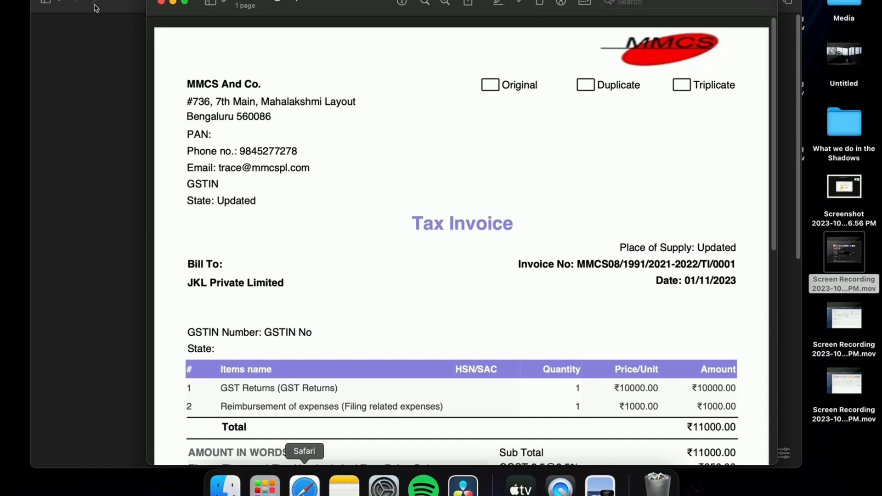
left_click(304, 487)
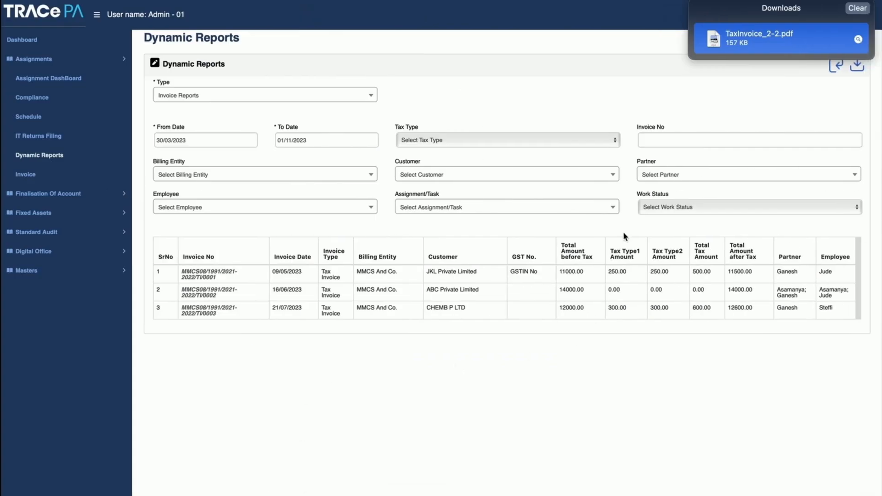
Generate the Assignments report for 30/03/2023 to 01/11/2023 and look at the other available report types
left_click(269, 97)
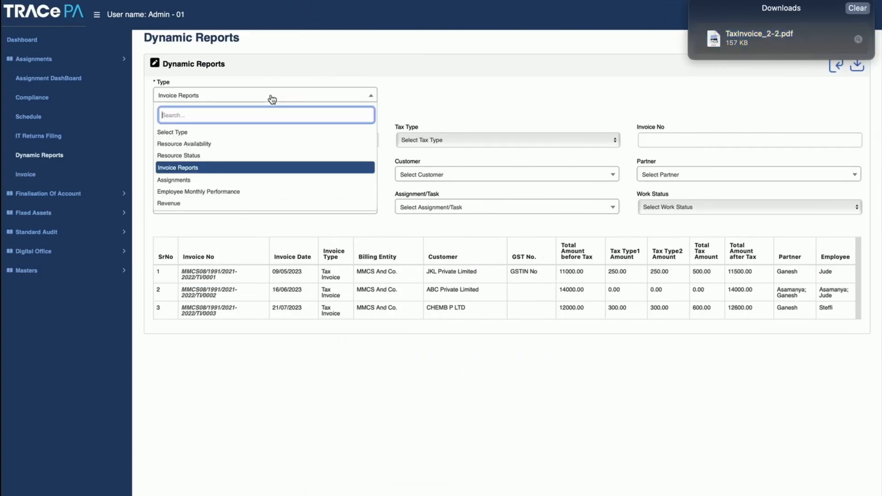
left_click(227, 182)
left_click(209, 140)
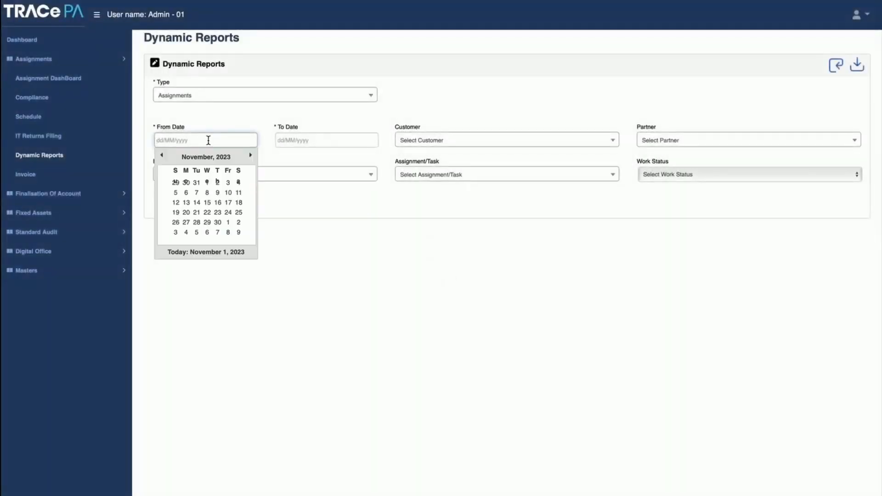
left_click(186, 158)
left_click(239, 183)
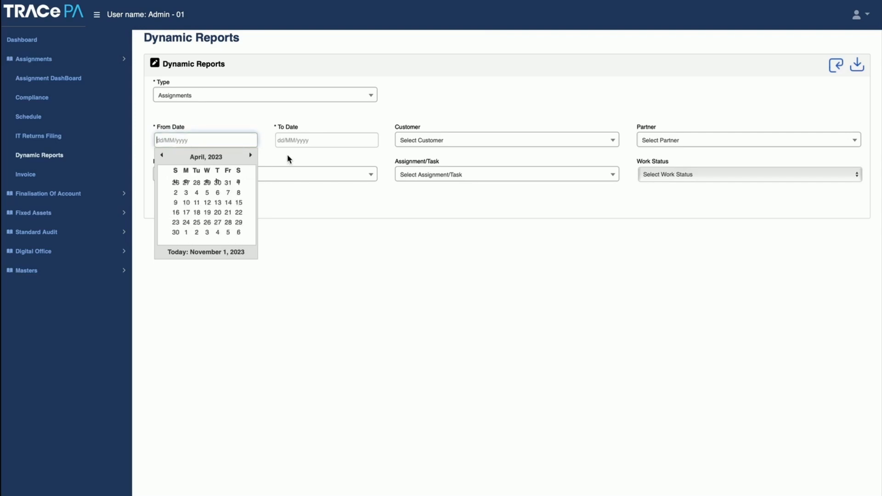
left_click(217, 183)
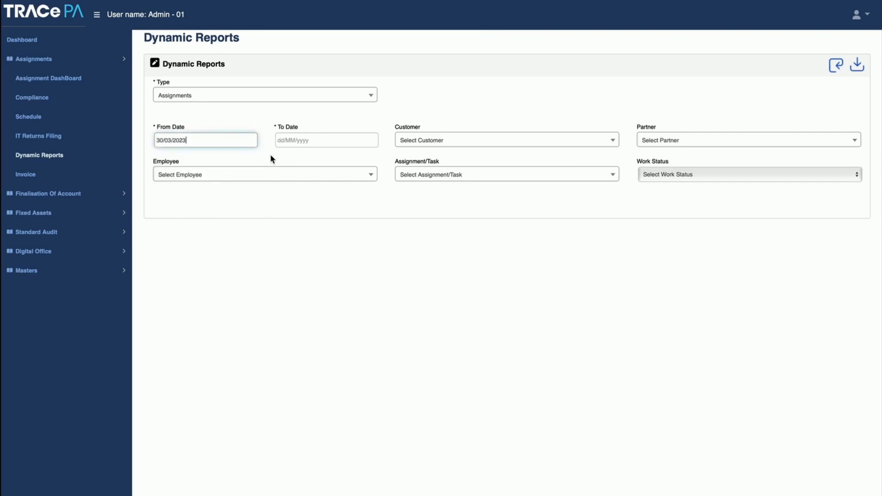
left_click(299, 139)
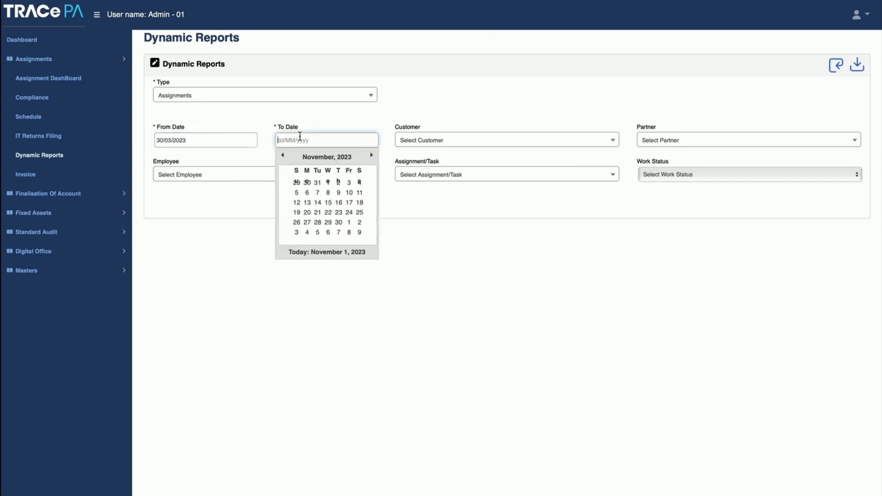
left_click(327, 184)
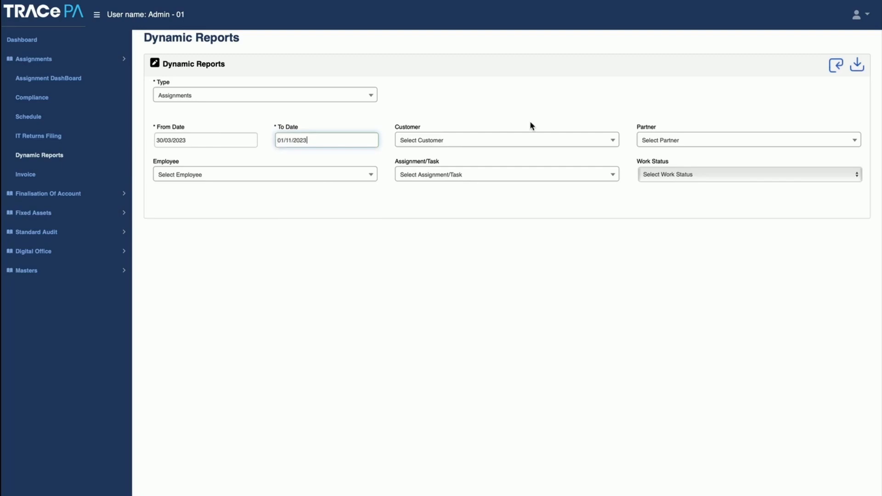
left_click(836, 66)
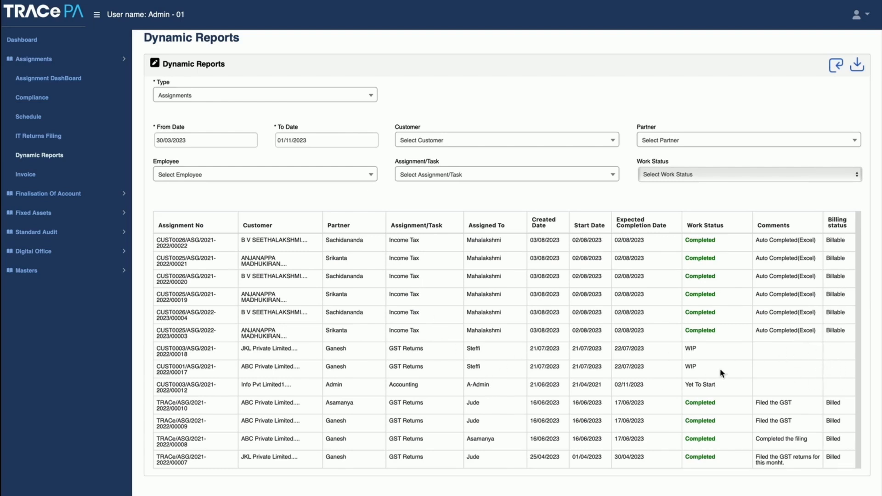
left_click(309, 96)
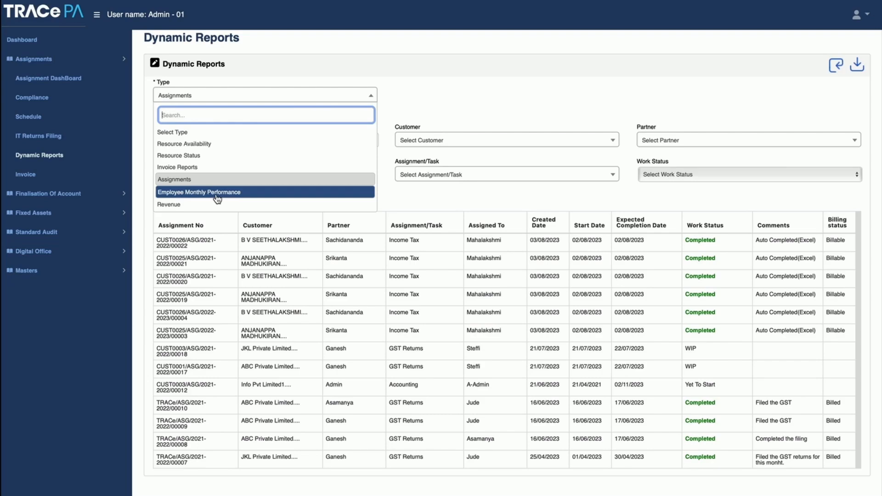
Open the Invoice page and list the WIP assignments for billing entity MMCS And Co
left_click(25, 177)
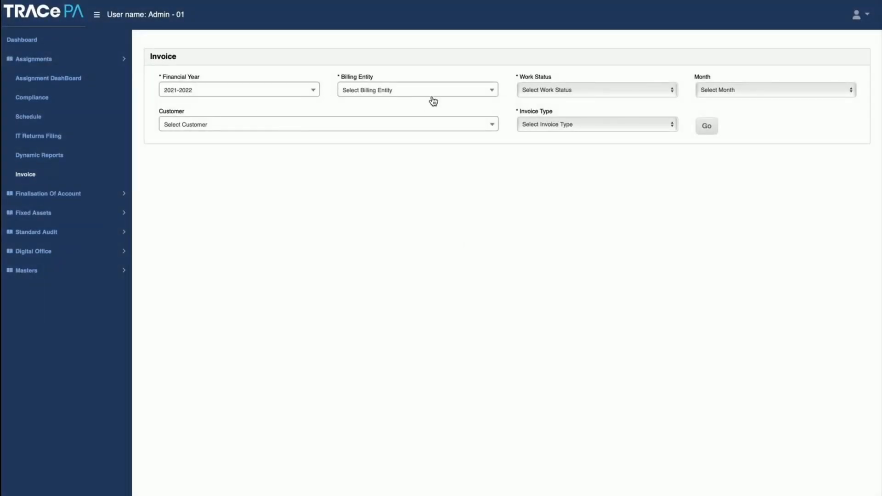
left_click(434, 94)
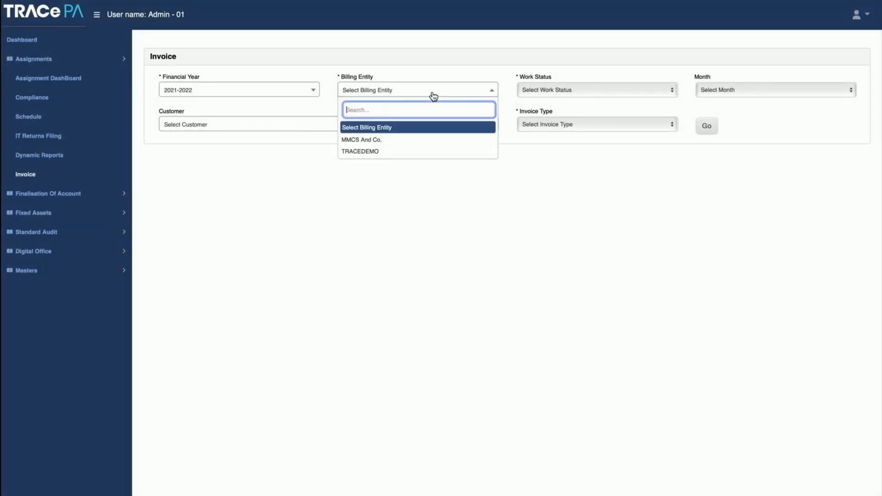
left_click(419, 139)
left_click(548, 93)
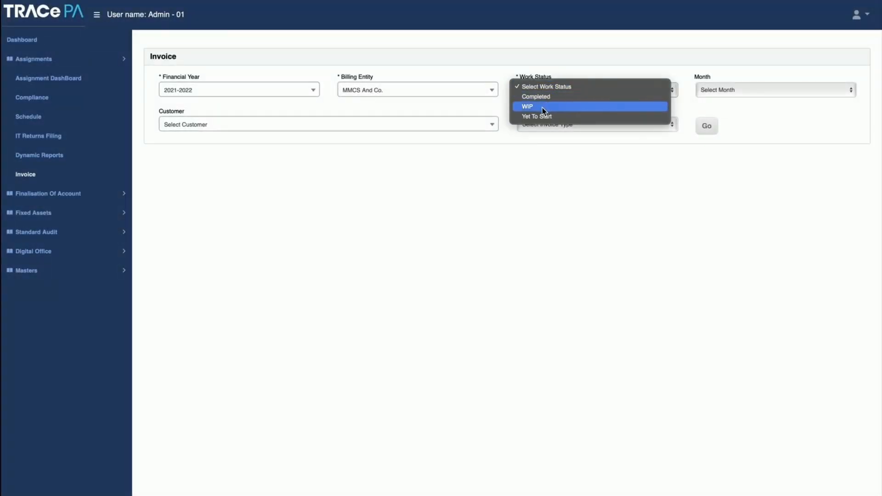
left_click(542, 108)
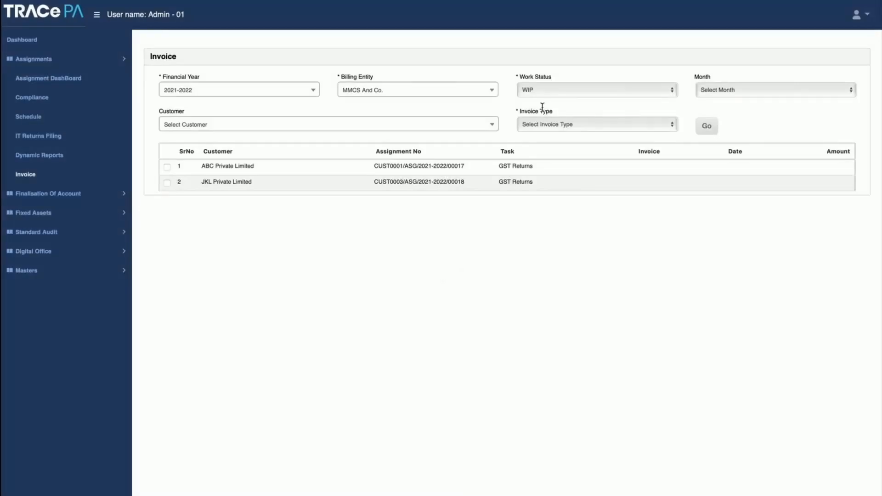
Select JKL Private Limited's GST Returns assignment among the WIP entries and open its invoice form as a Tax Invoice
left_click(551, 90)
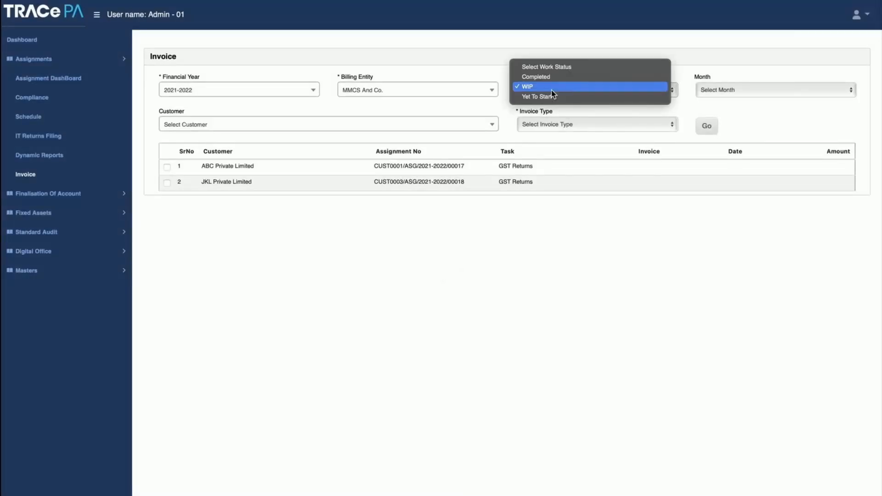
left_click(310, 226)
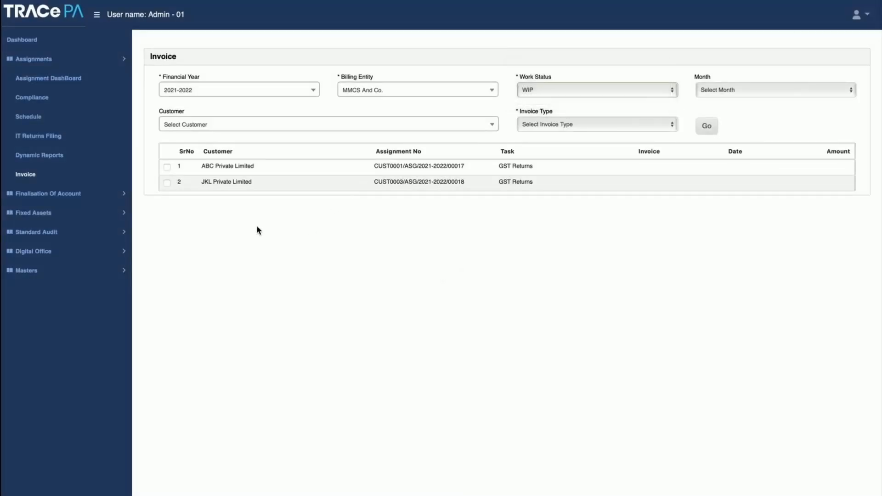
left_click(167, 183)
left_click(544, 127)
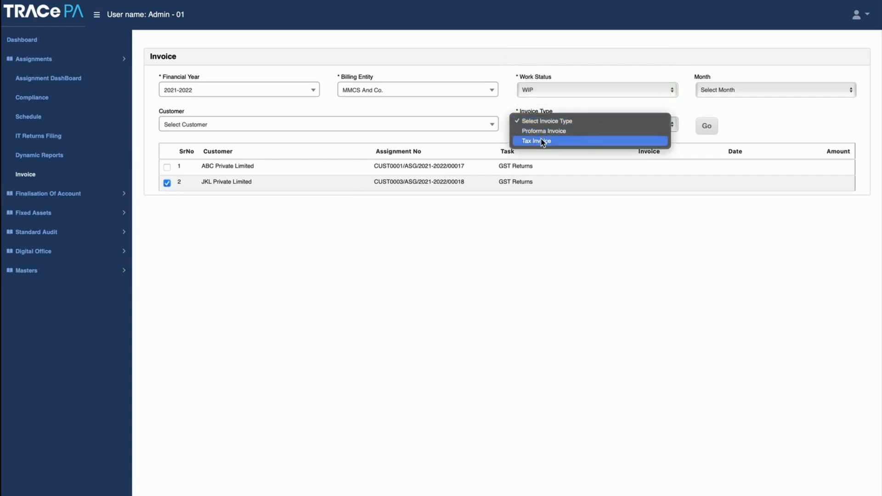
left_click(540, 139)
left_click(706, 127)
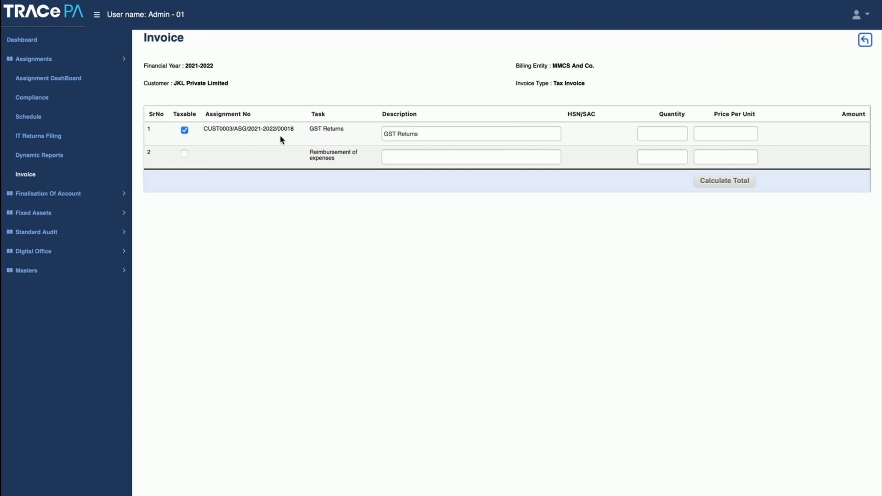
Return from the tax invoice form to the invoice assignment list and collapse the Assignments module in the navigation
left_click(734, 133)
left_click(865, 41)
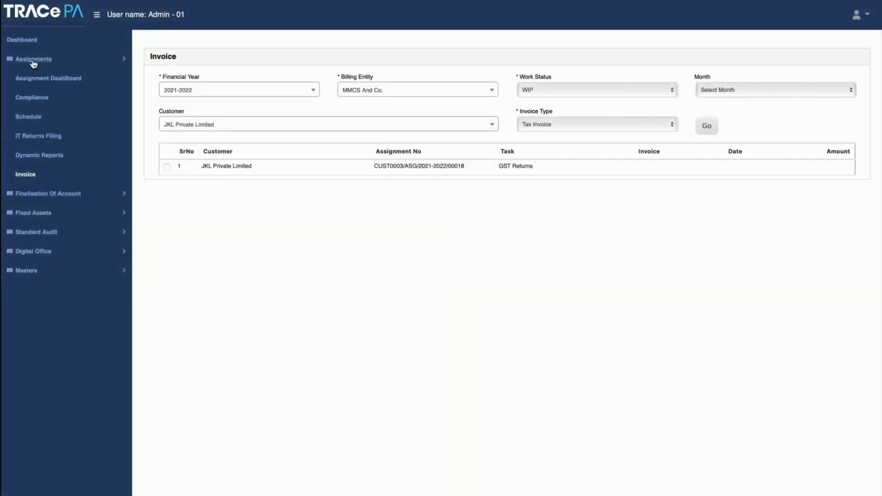
left_click(33, 61)
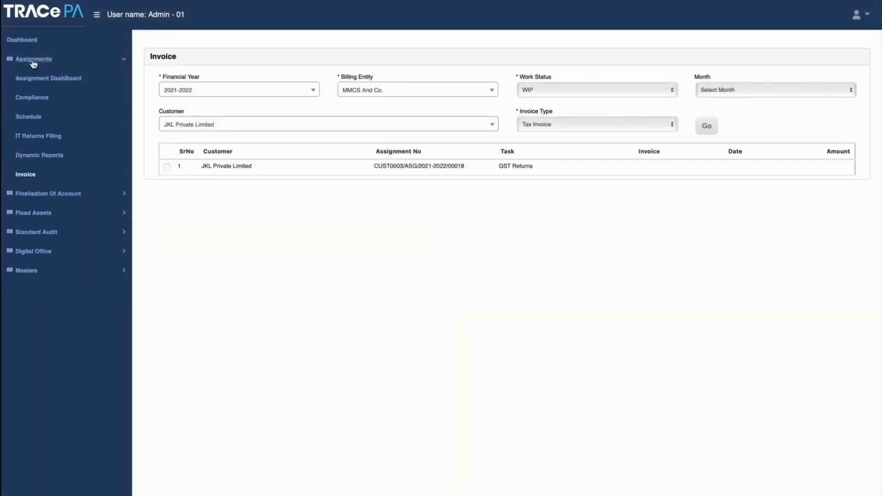
left_click(124, 61)
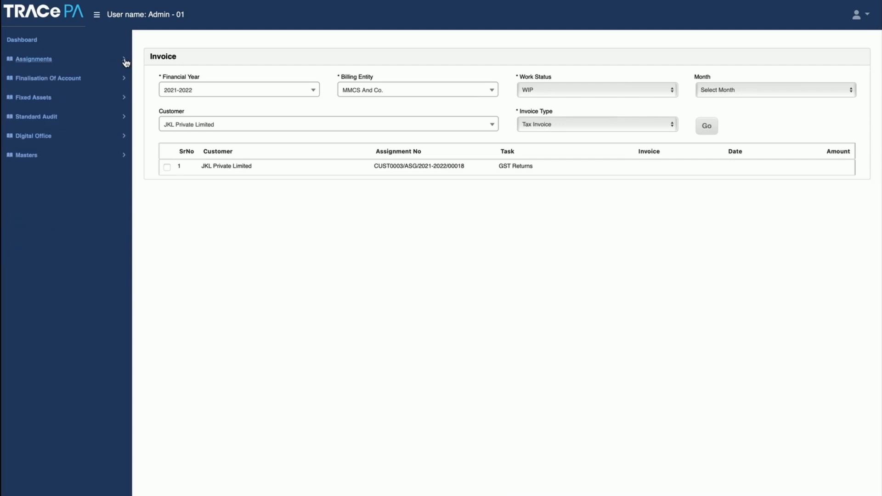